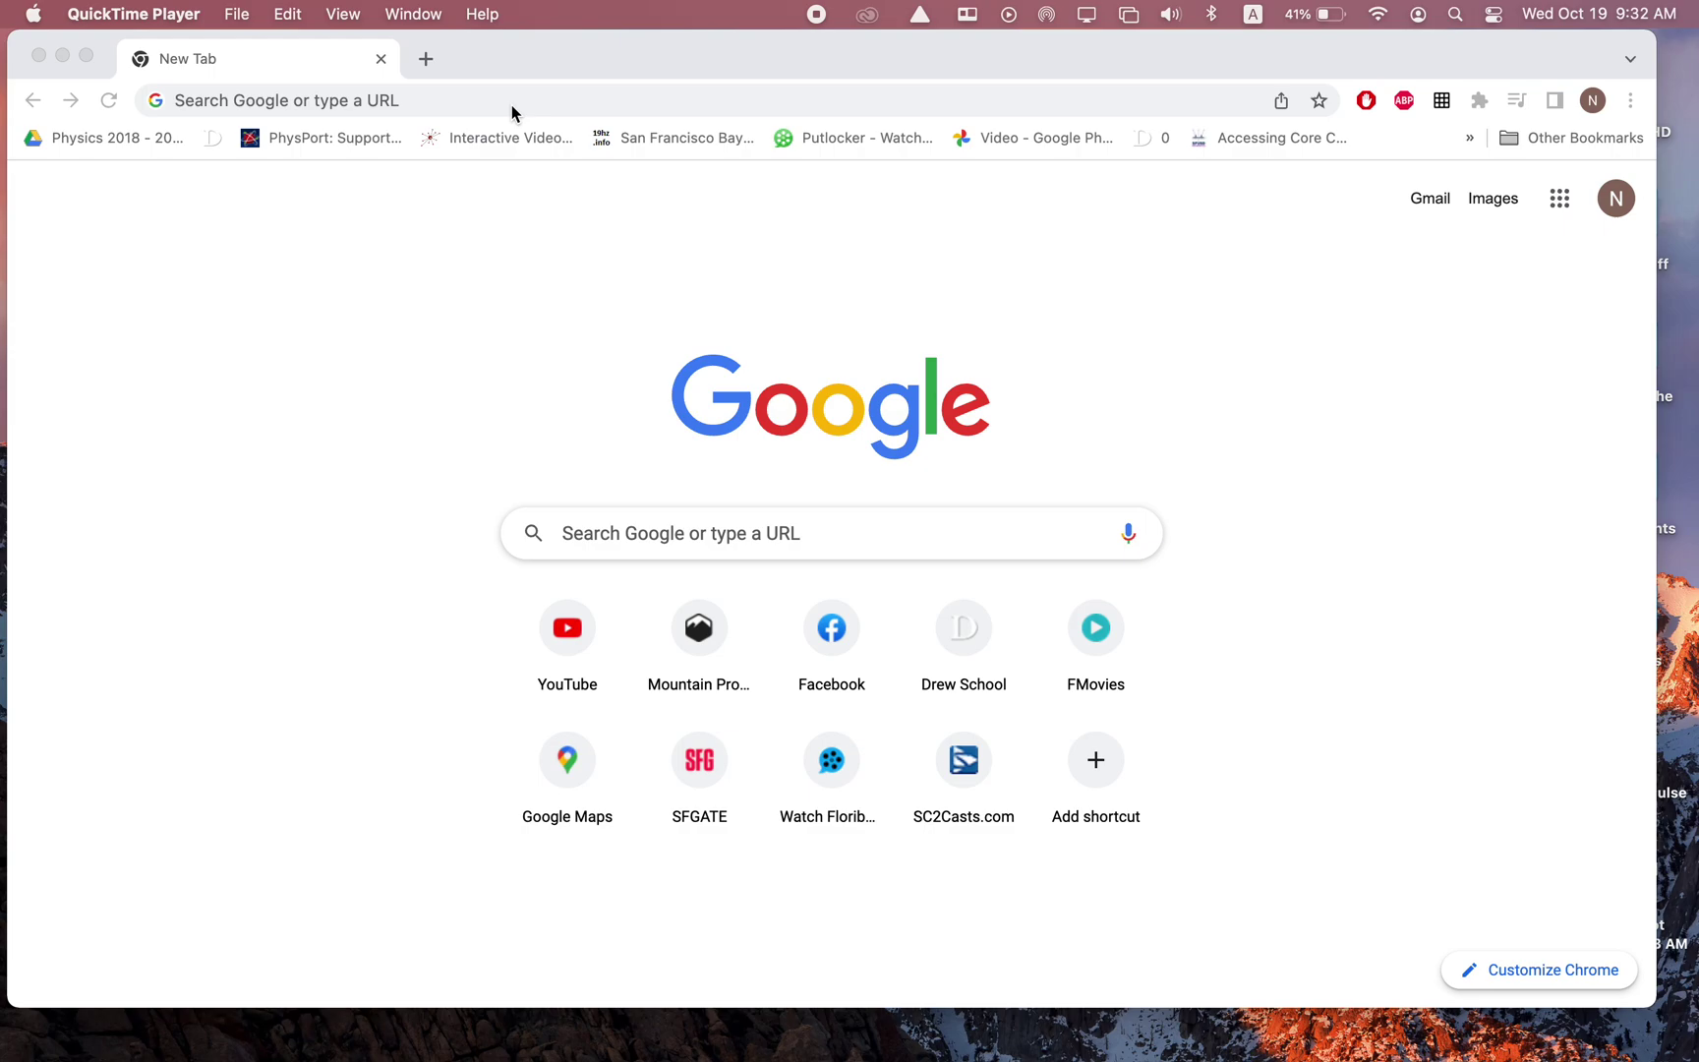
Load videoanalysis.app in Chrome by typing 'vid' and accepting the suggestion
click(511, 106)
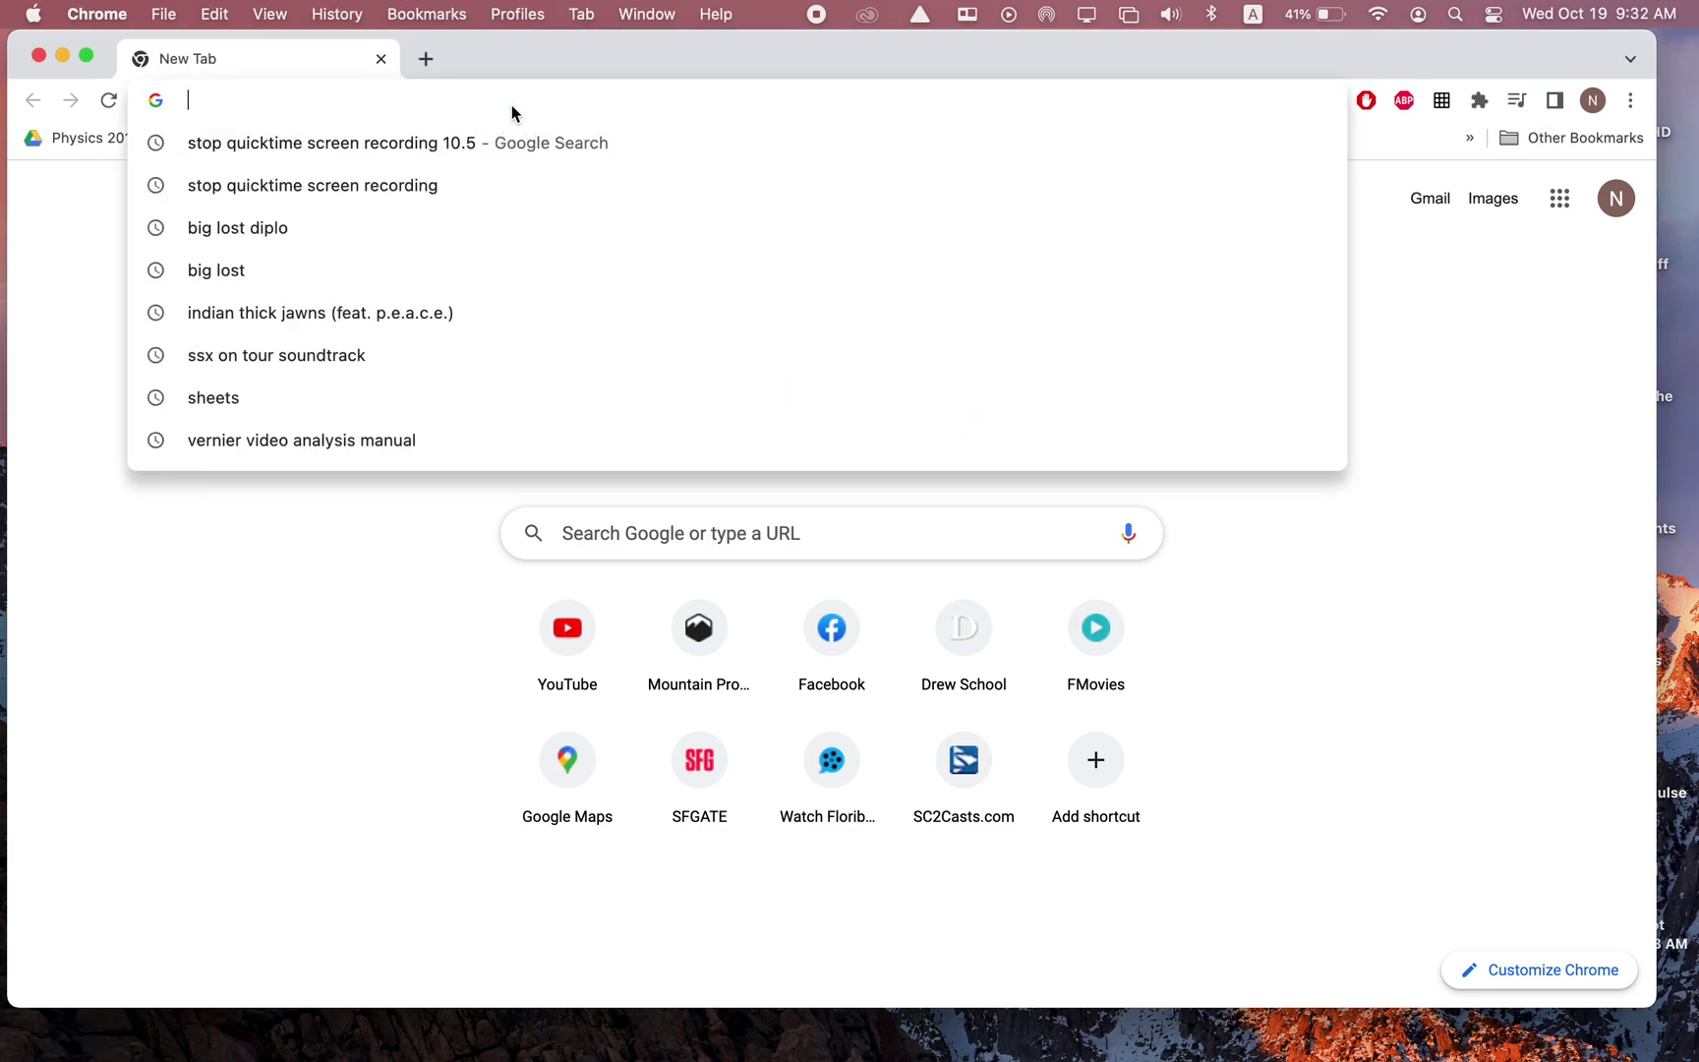
text(videoanalysis.app)
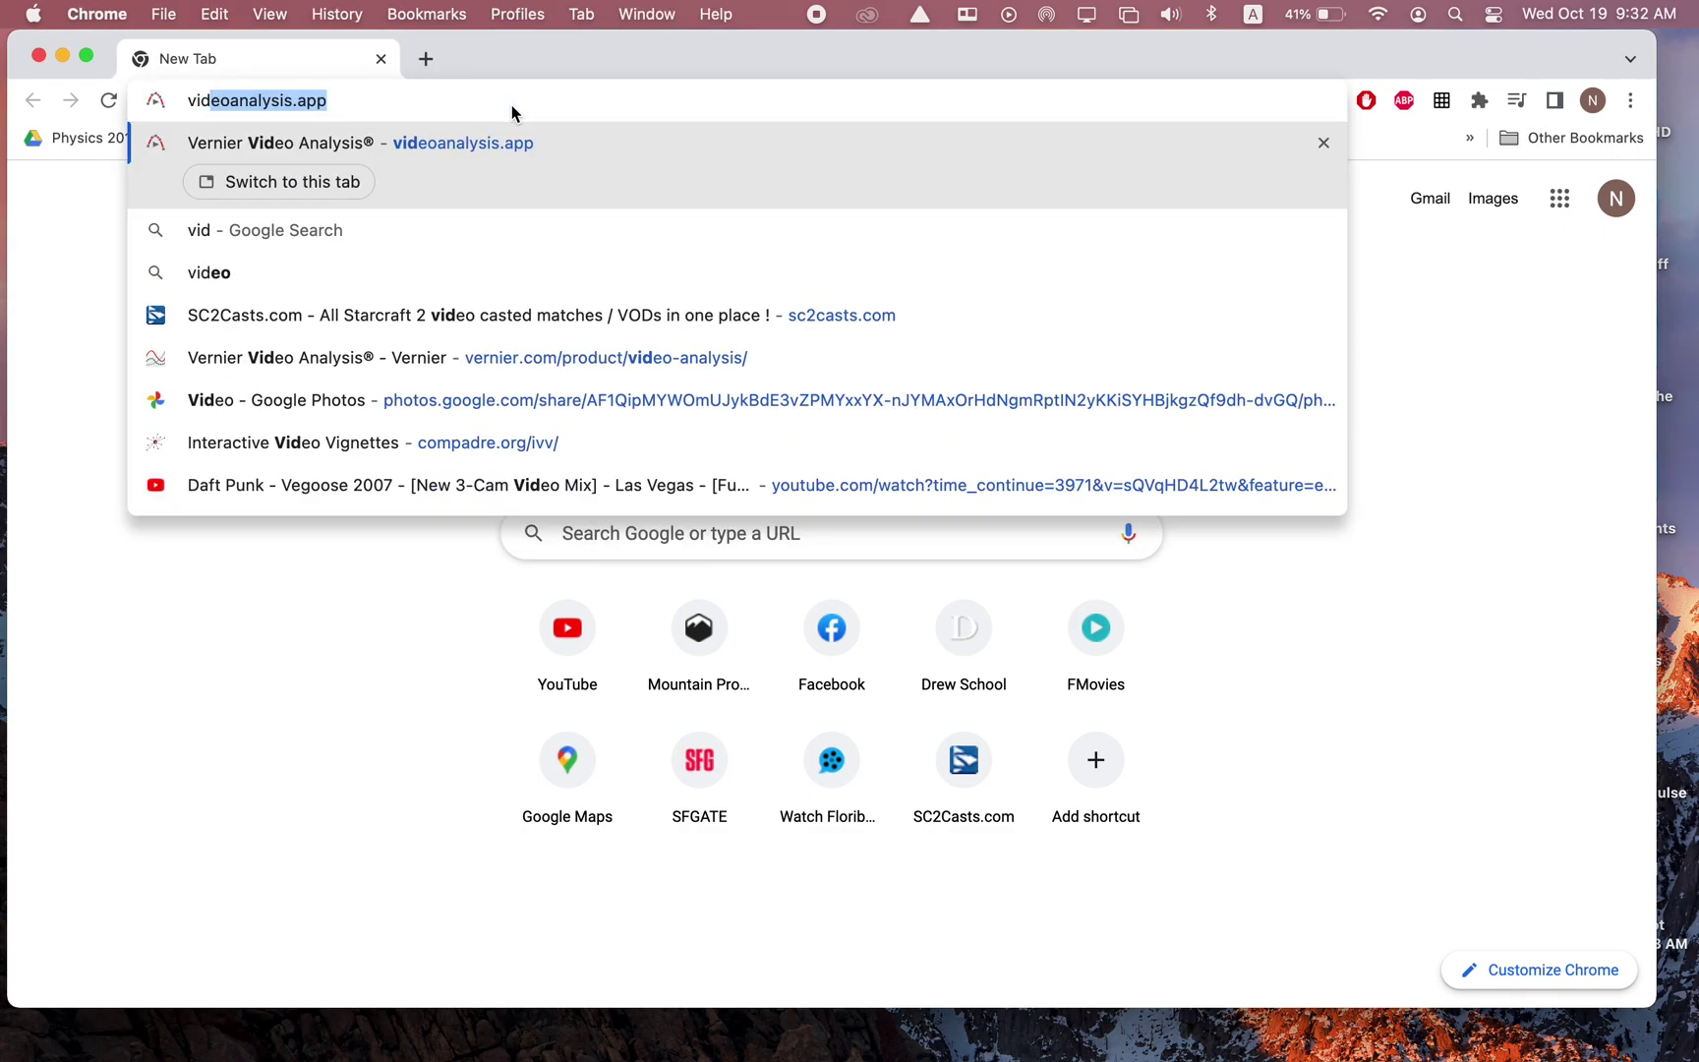
key(Return)
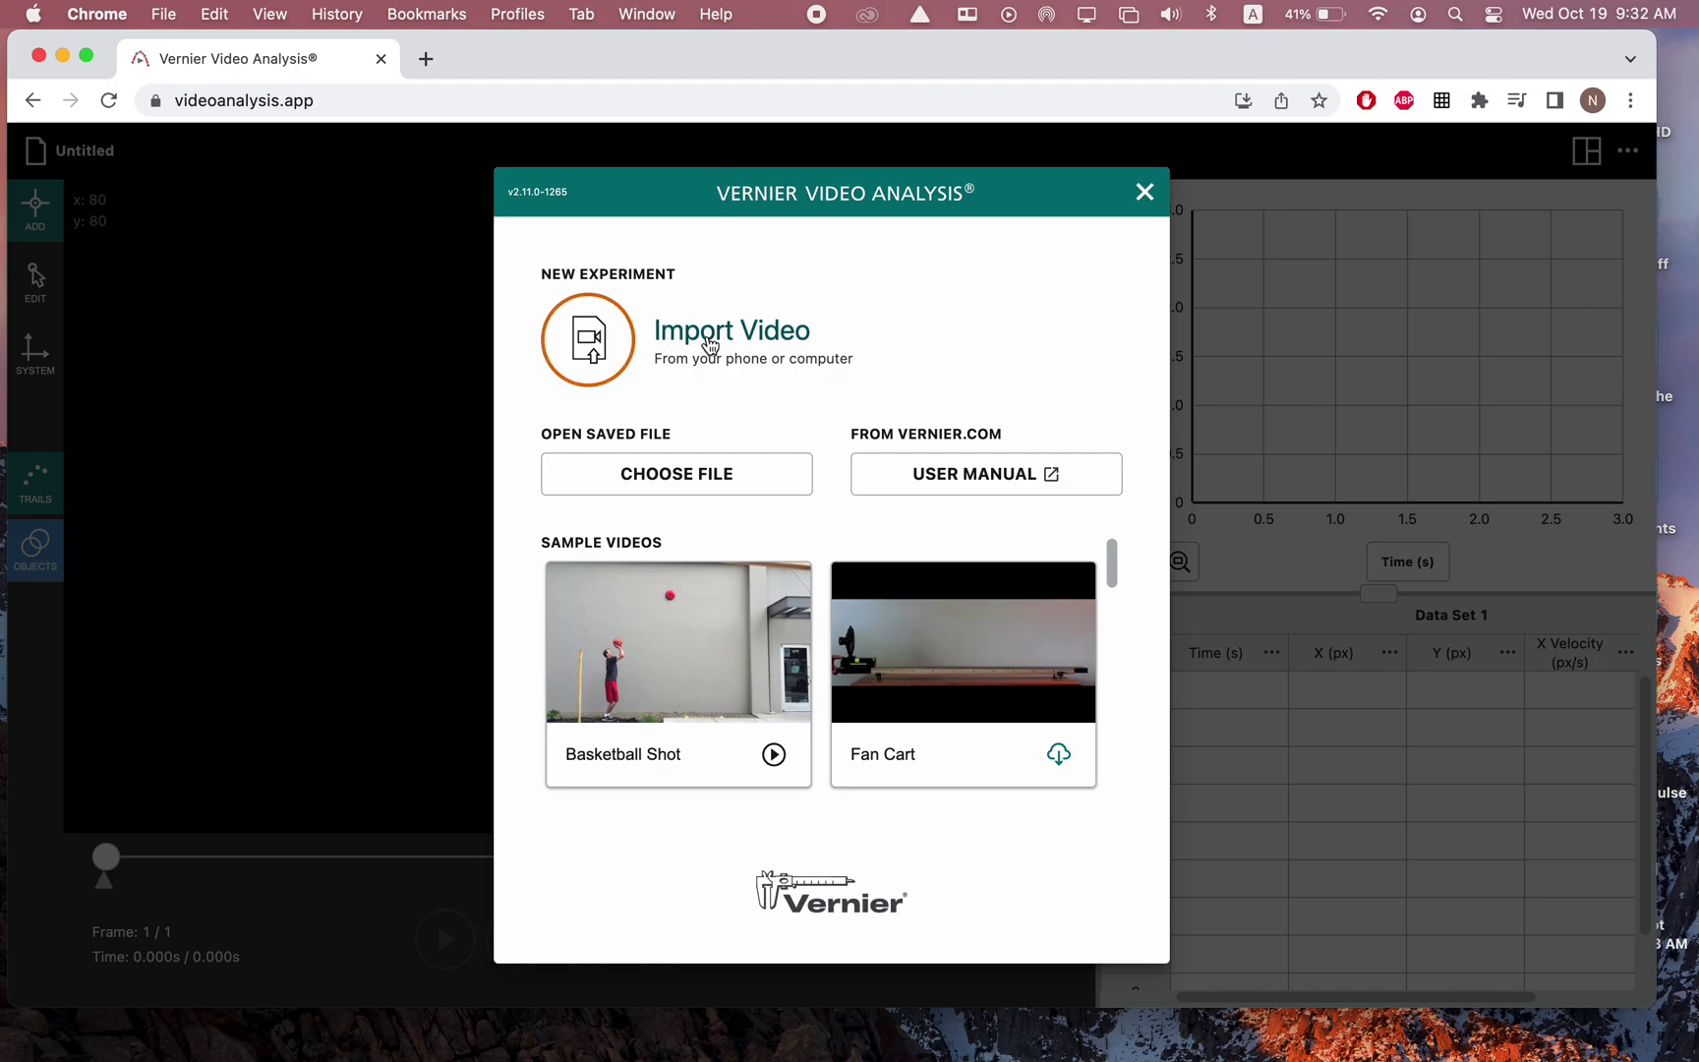
Import Rolling Ball 2022.MOV from Downloads into a new experiment and play it
click(708, 342)
click(808, 405)
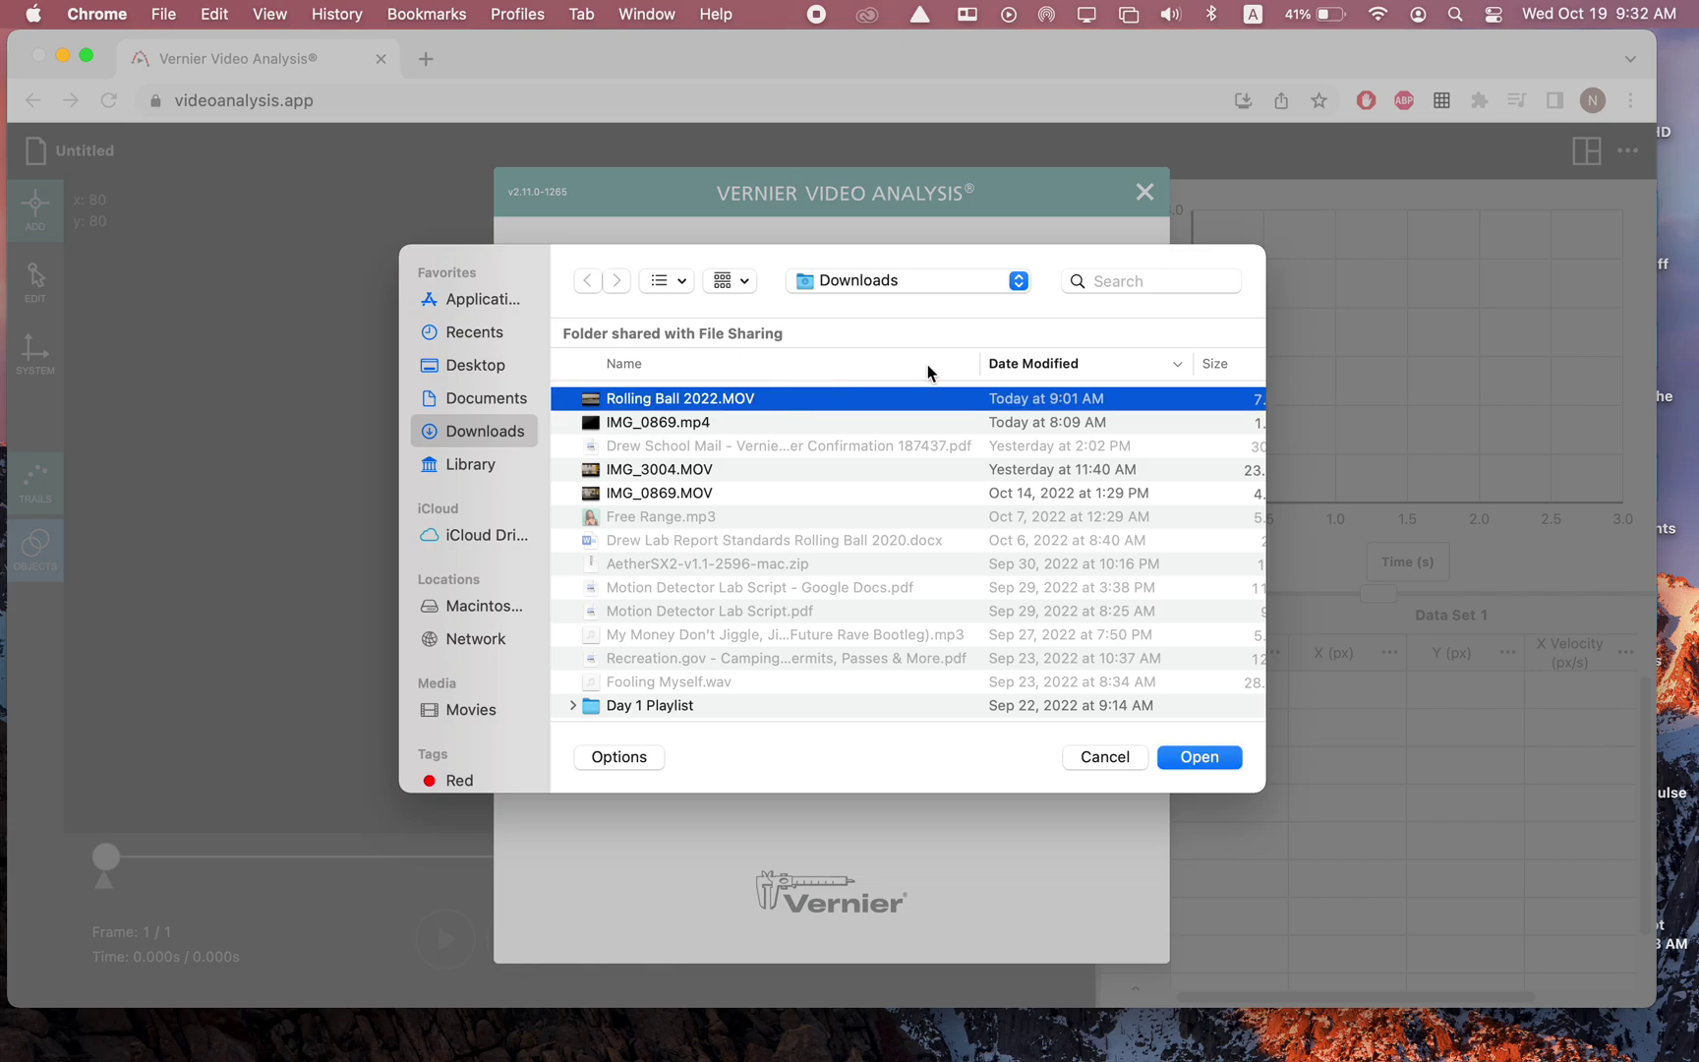
click(1218, 763)
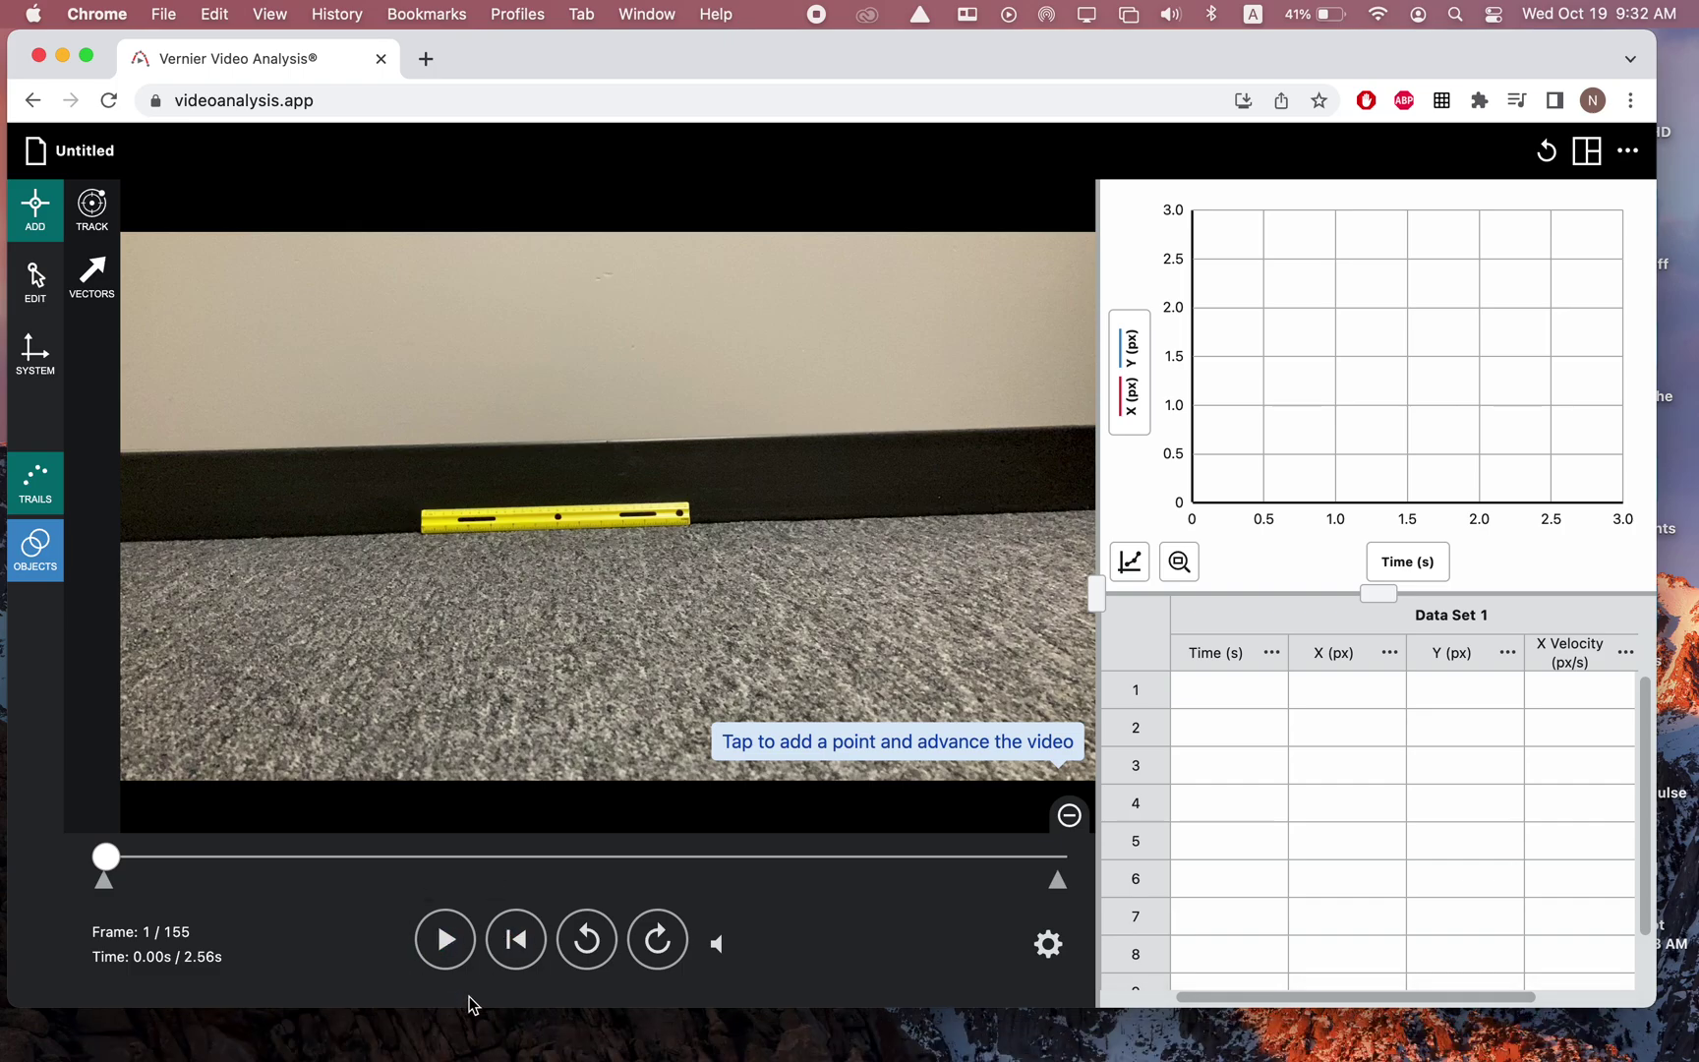
click(447, 958)
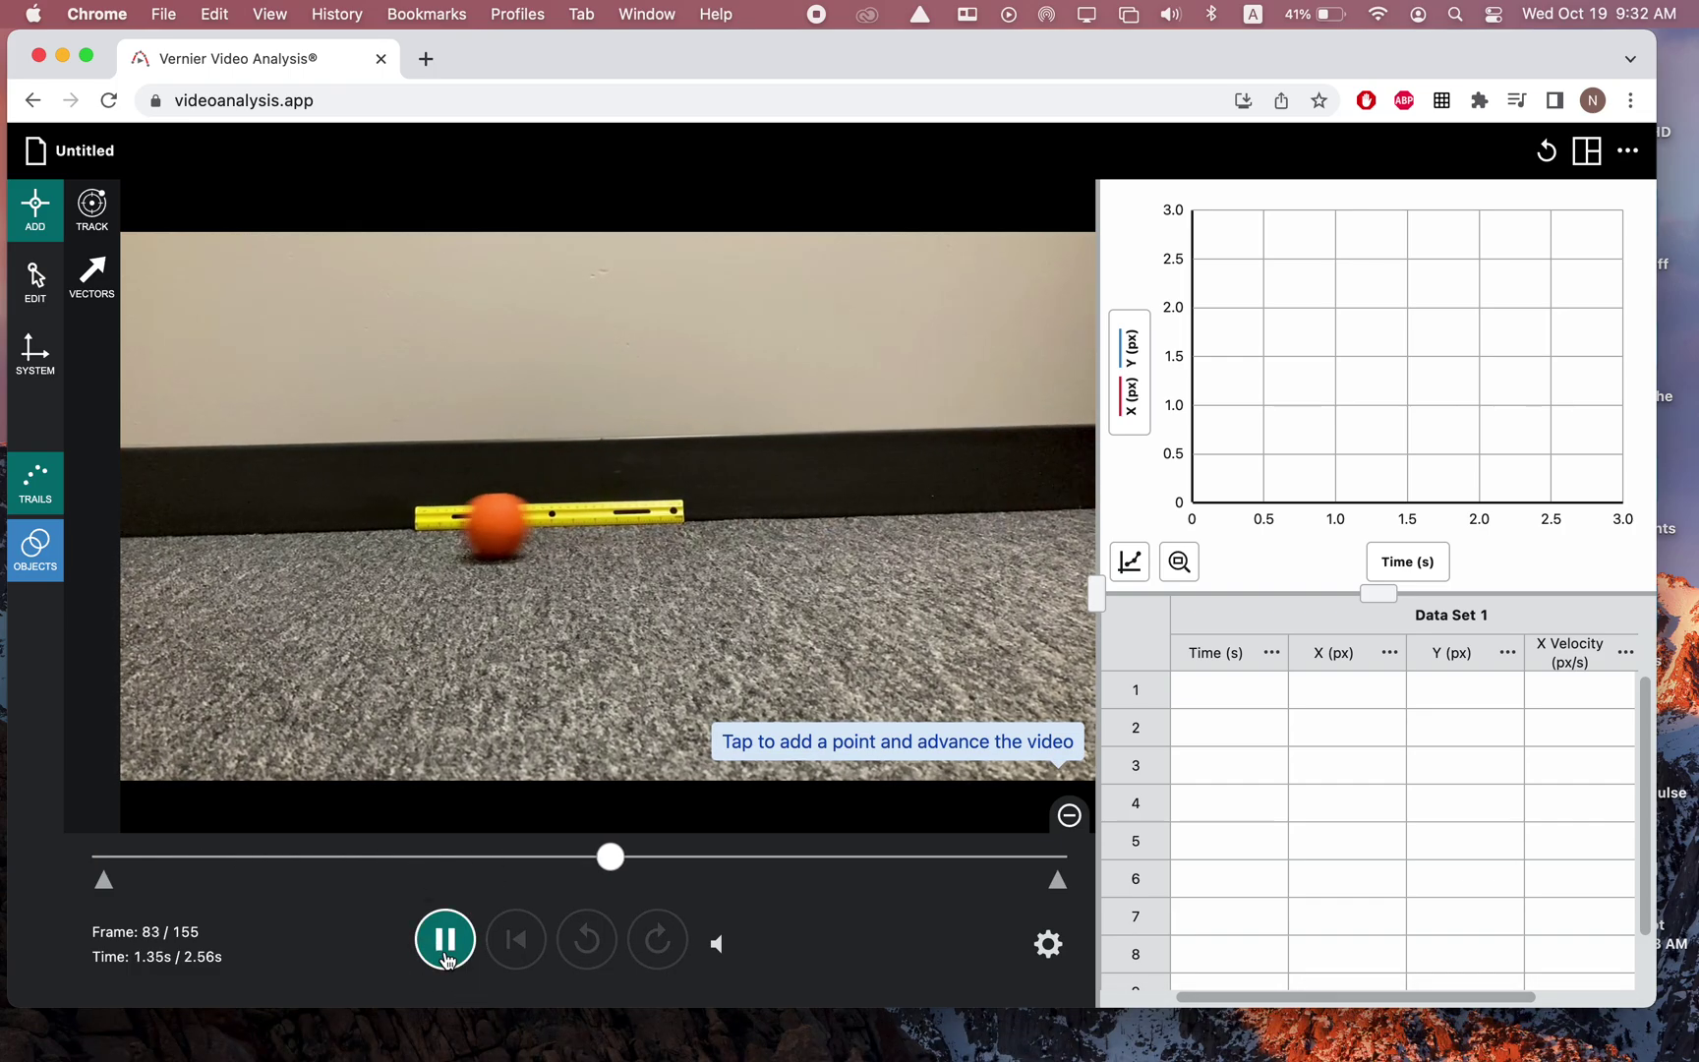
Pause and step the video to frame 53, where the ball first appears, and start the scale
click(446, 959)
drag(946, 860, 296, 870)
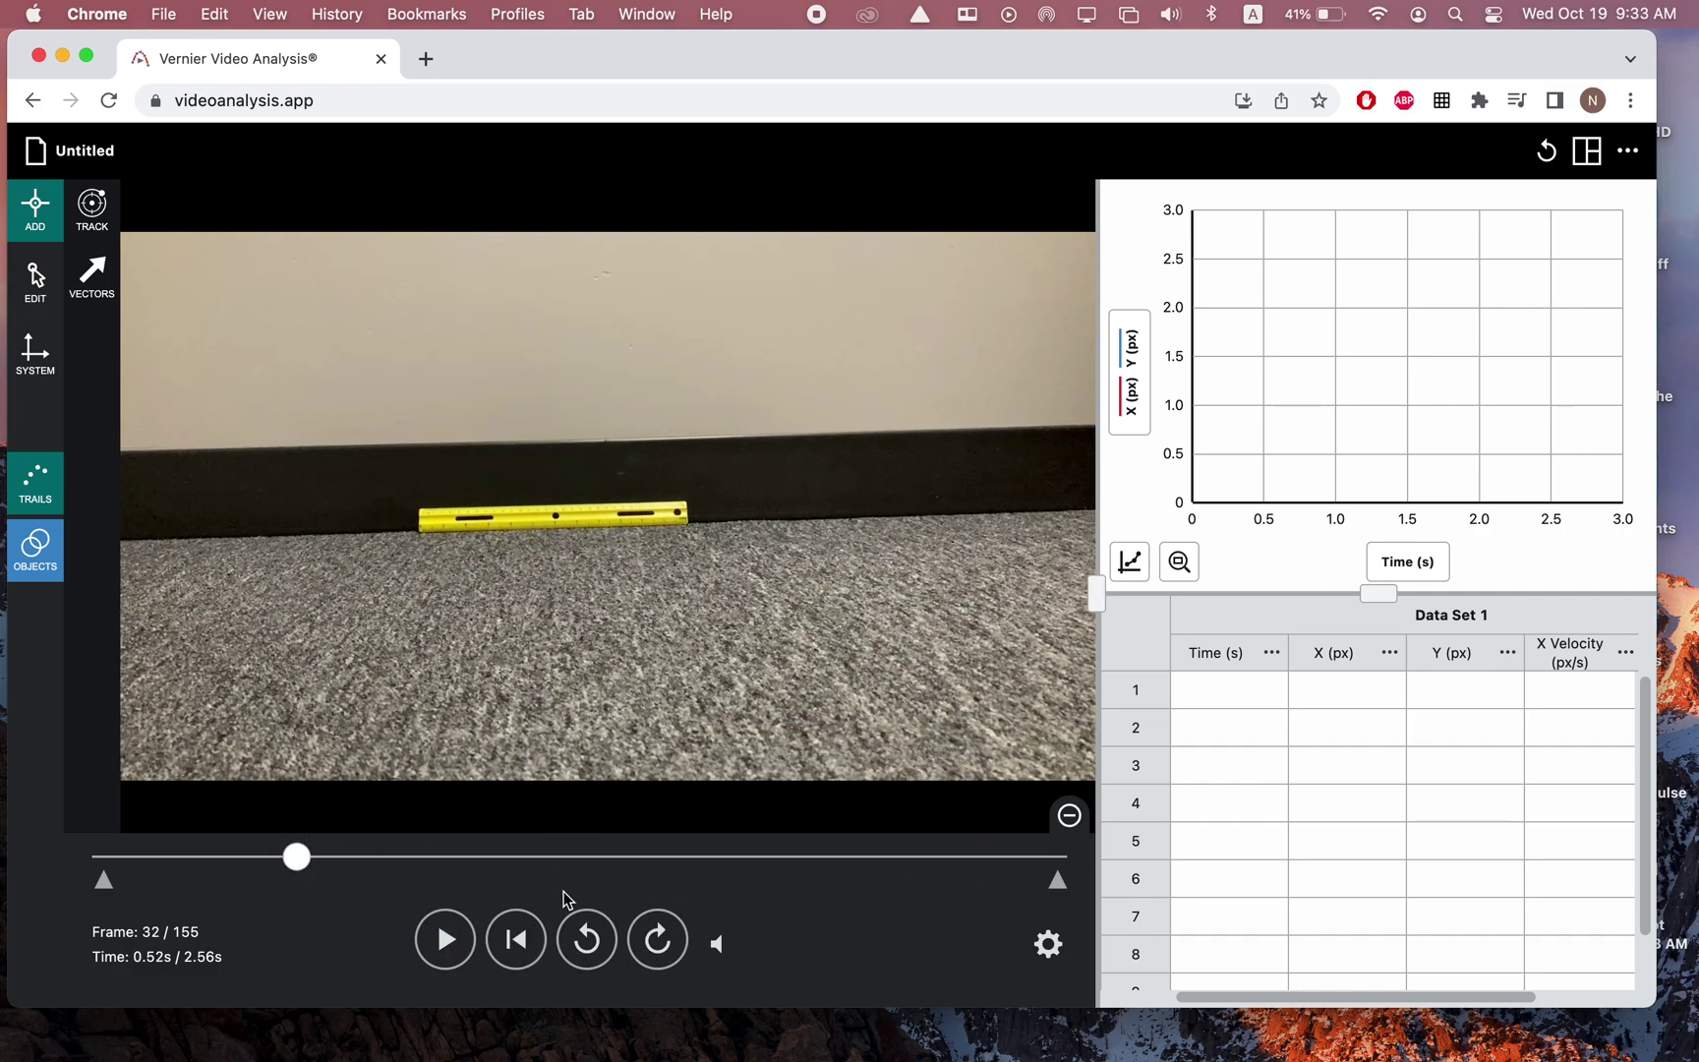
click(654, 941)
click(655, 941)
click(655, 941)
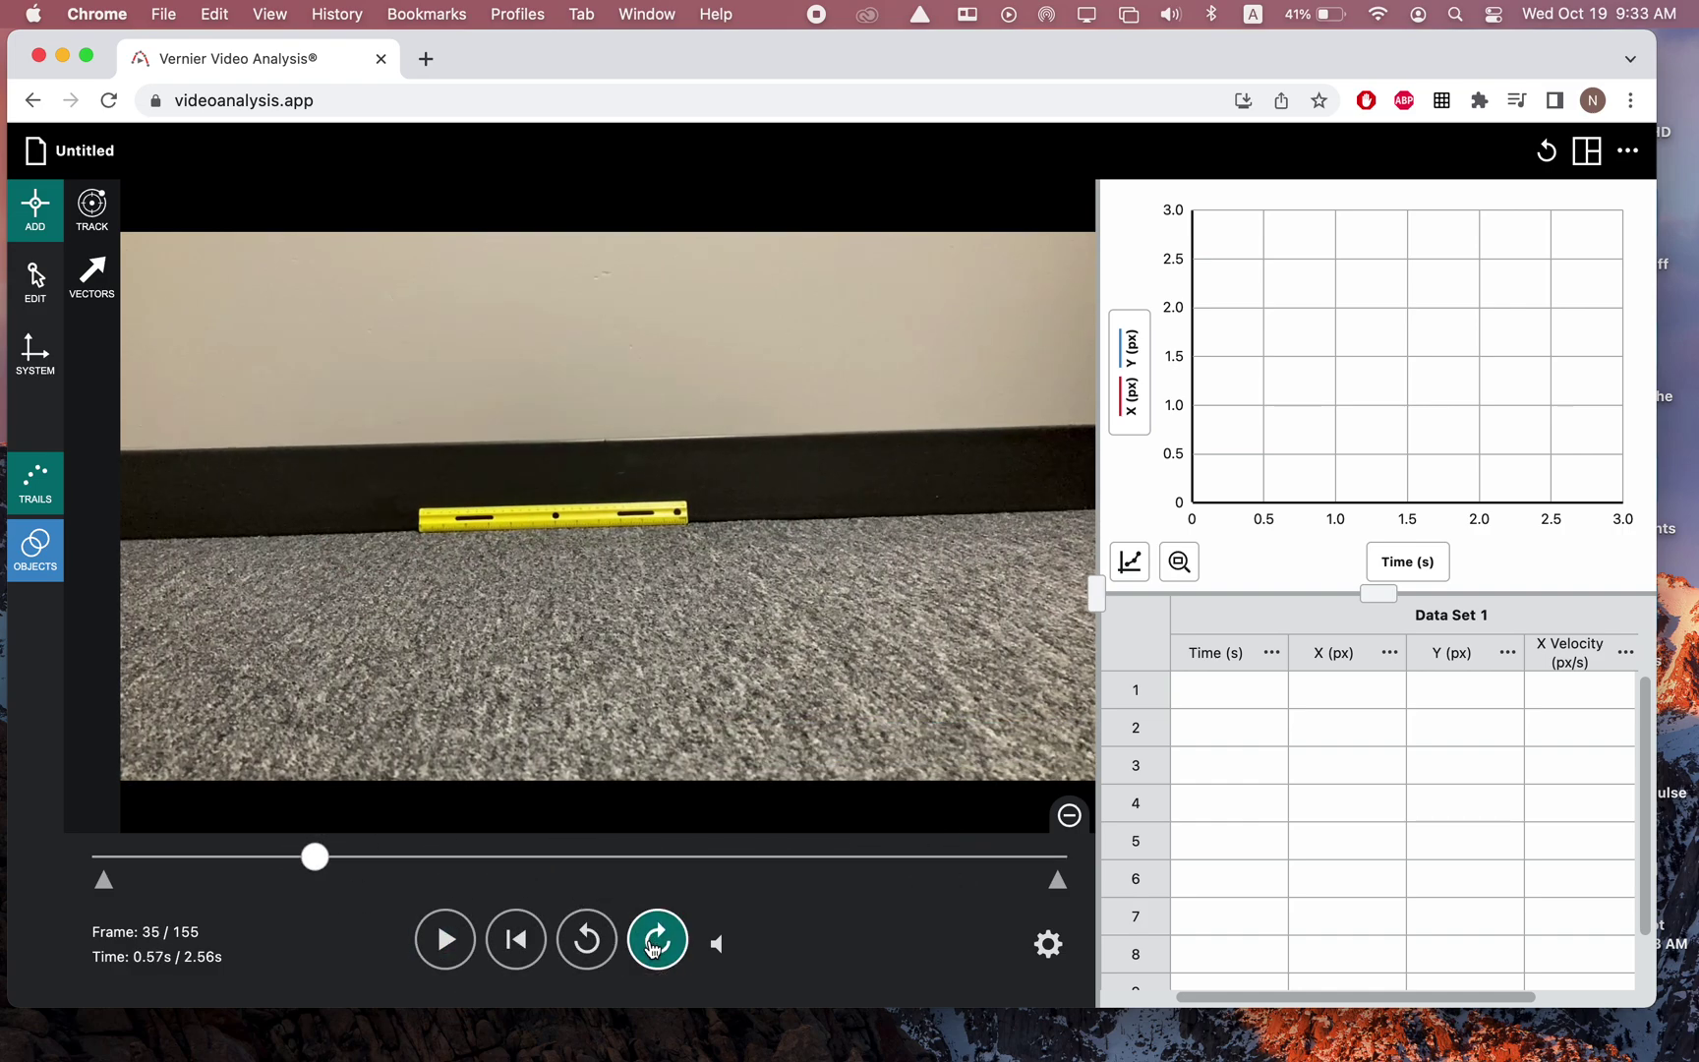
click(655, 941)
click(655, 941)
click(654, 941)
click(655, 941)
click(655, 941)
click(654, 941)
click(655, 941)
click(655, 941)
click(655, 941)
click(655, 941)
click(652, 944)
click(653, 944)
click(652, 944)
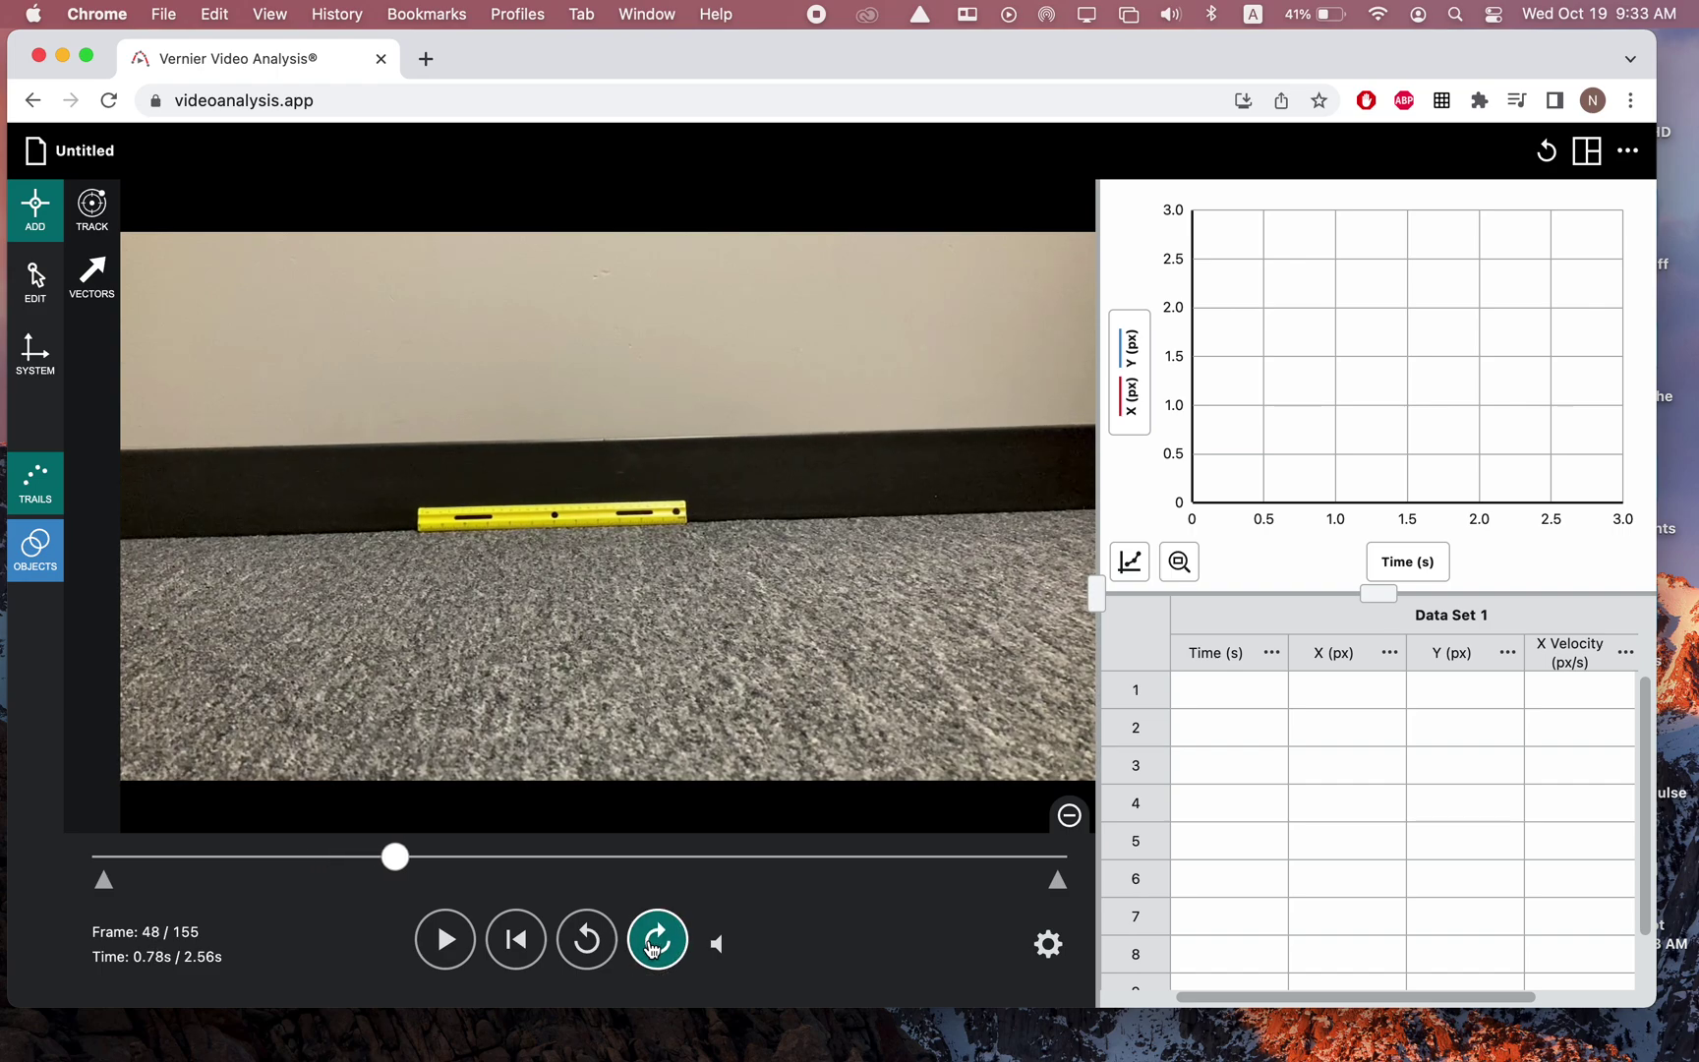
click(653, 944)
click(653, 944)
click(653, 944)
click(653, 943)
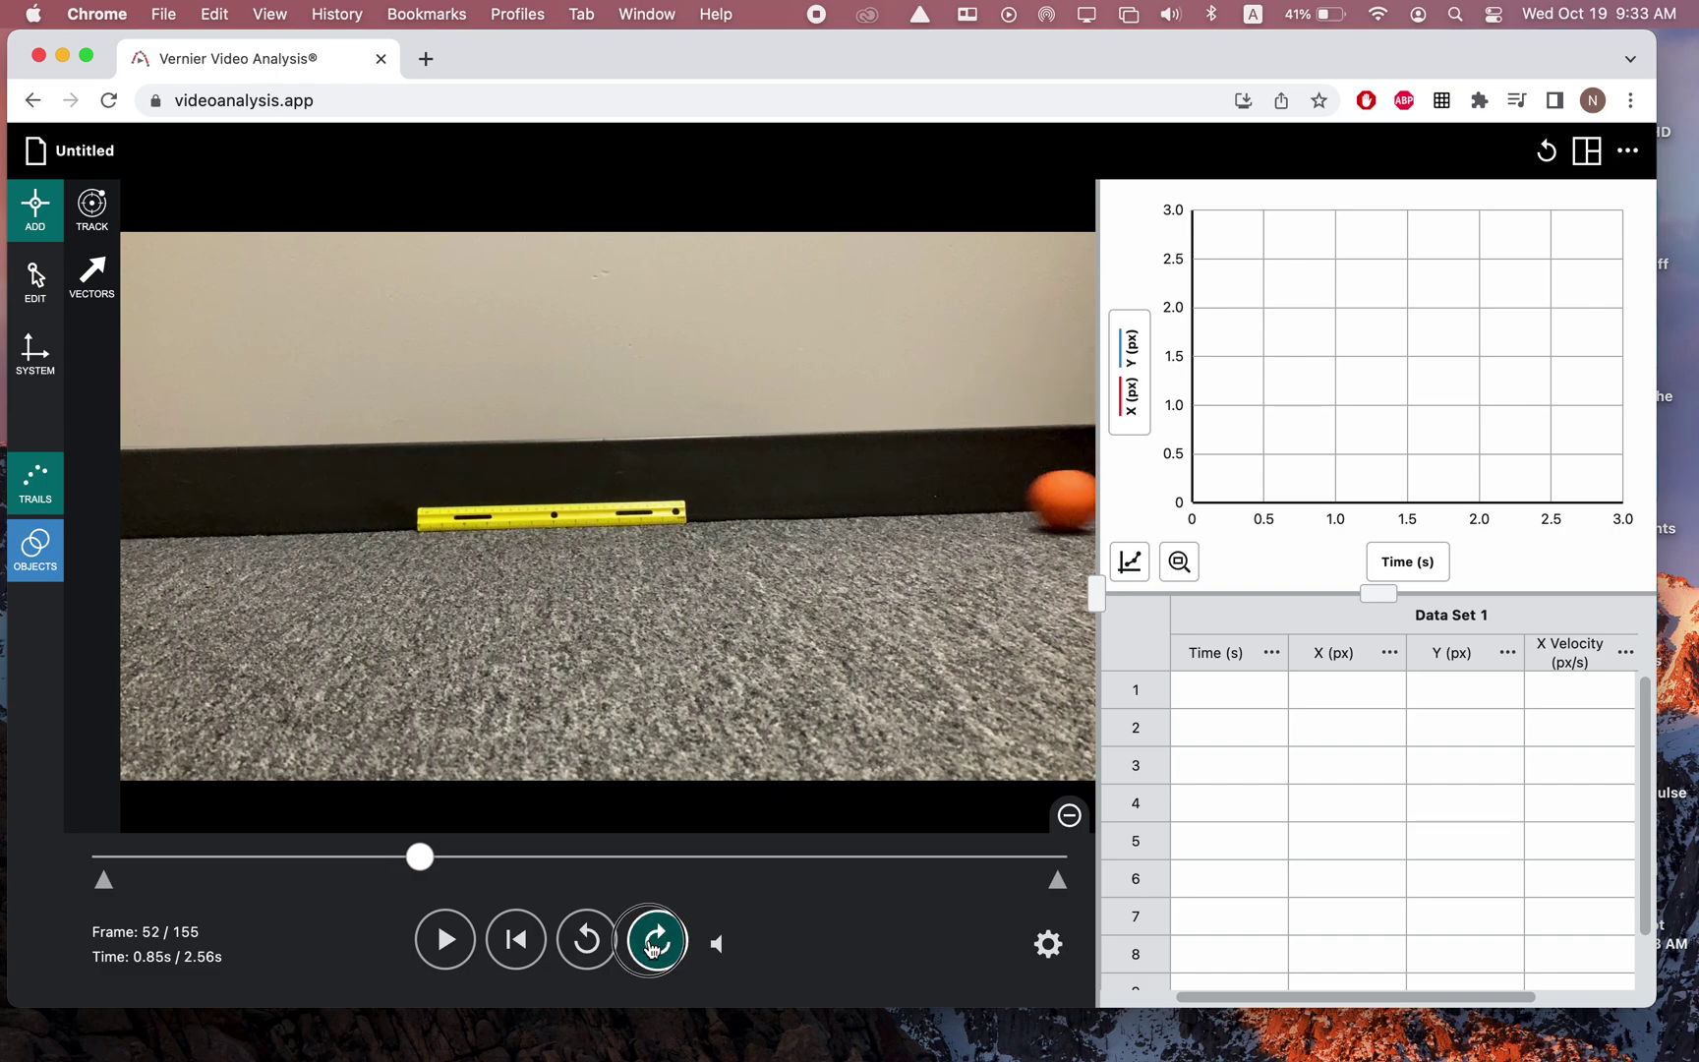
click(652, 943)
click(653, 943)
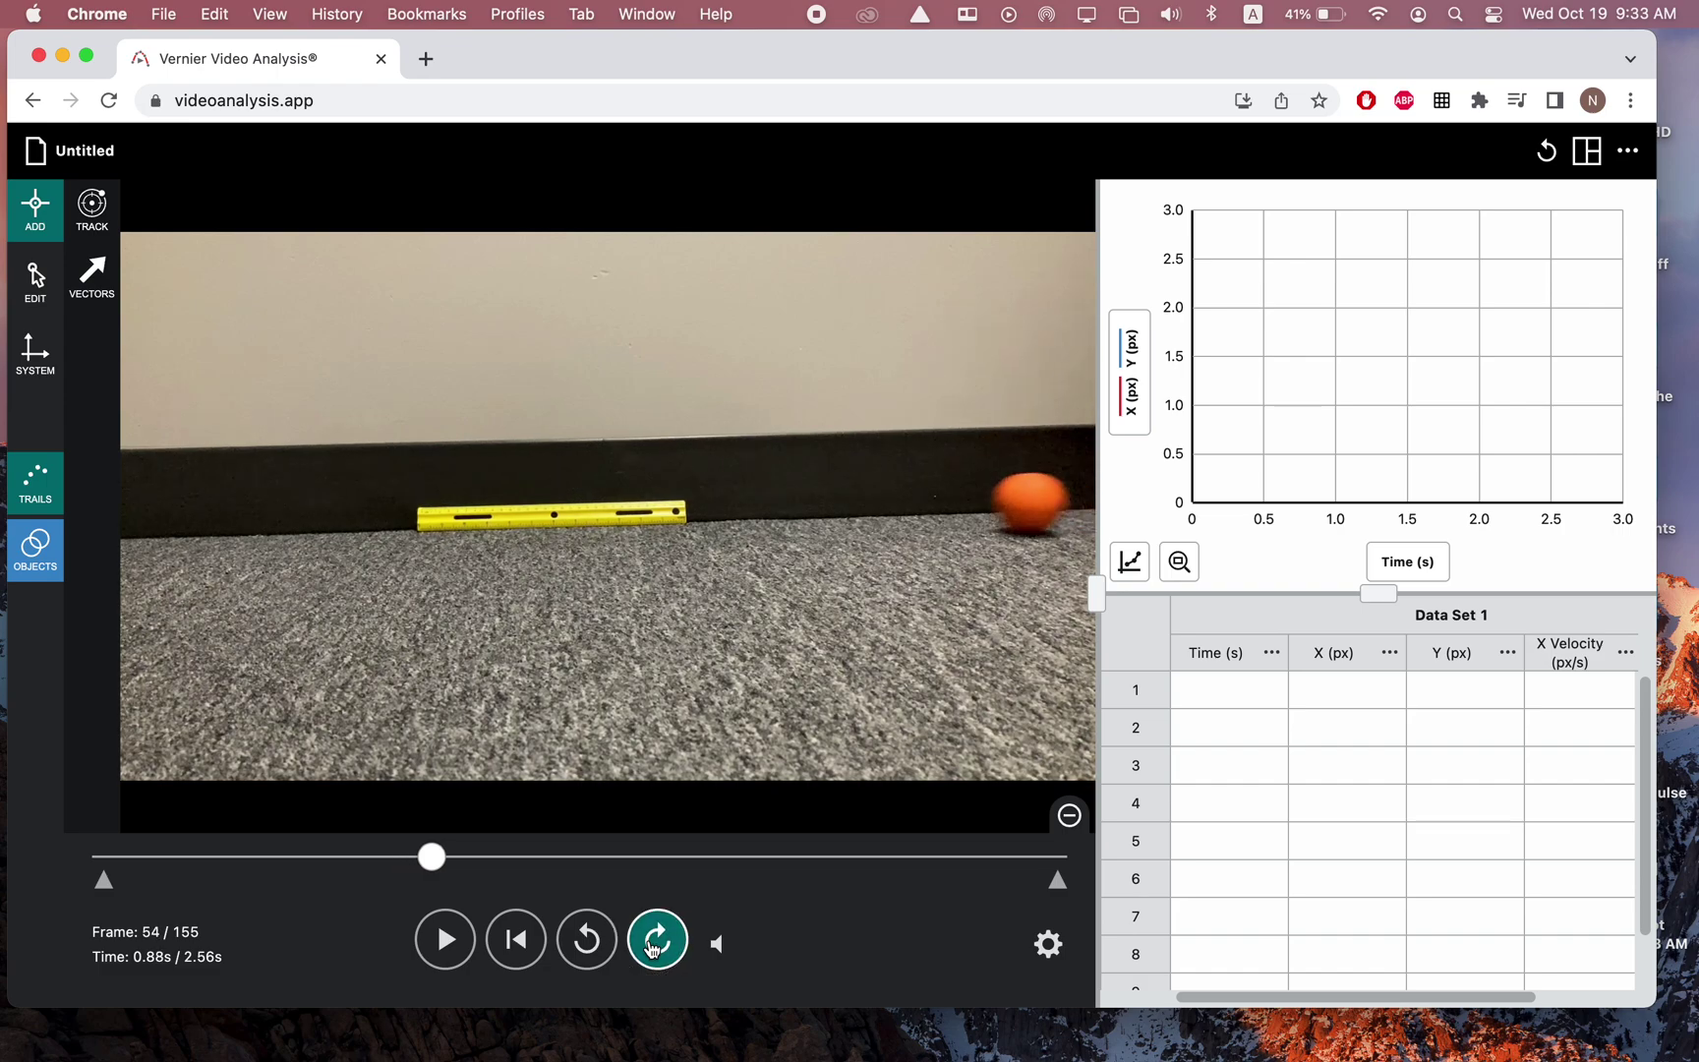
click(587, 953)
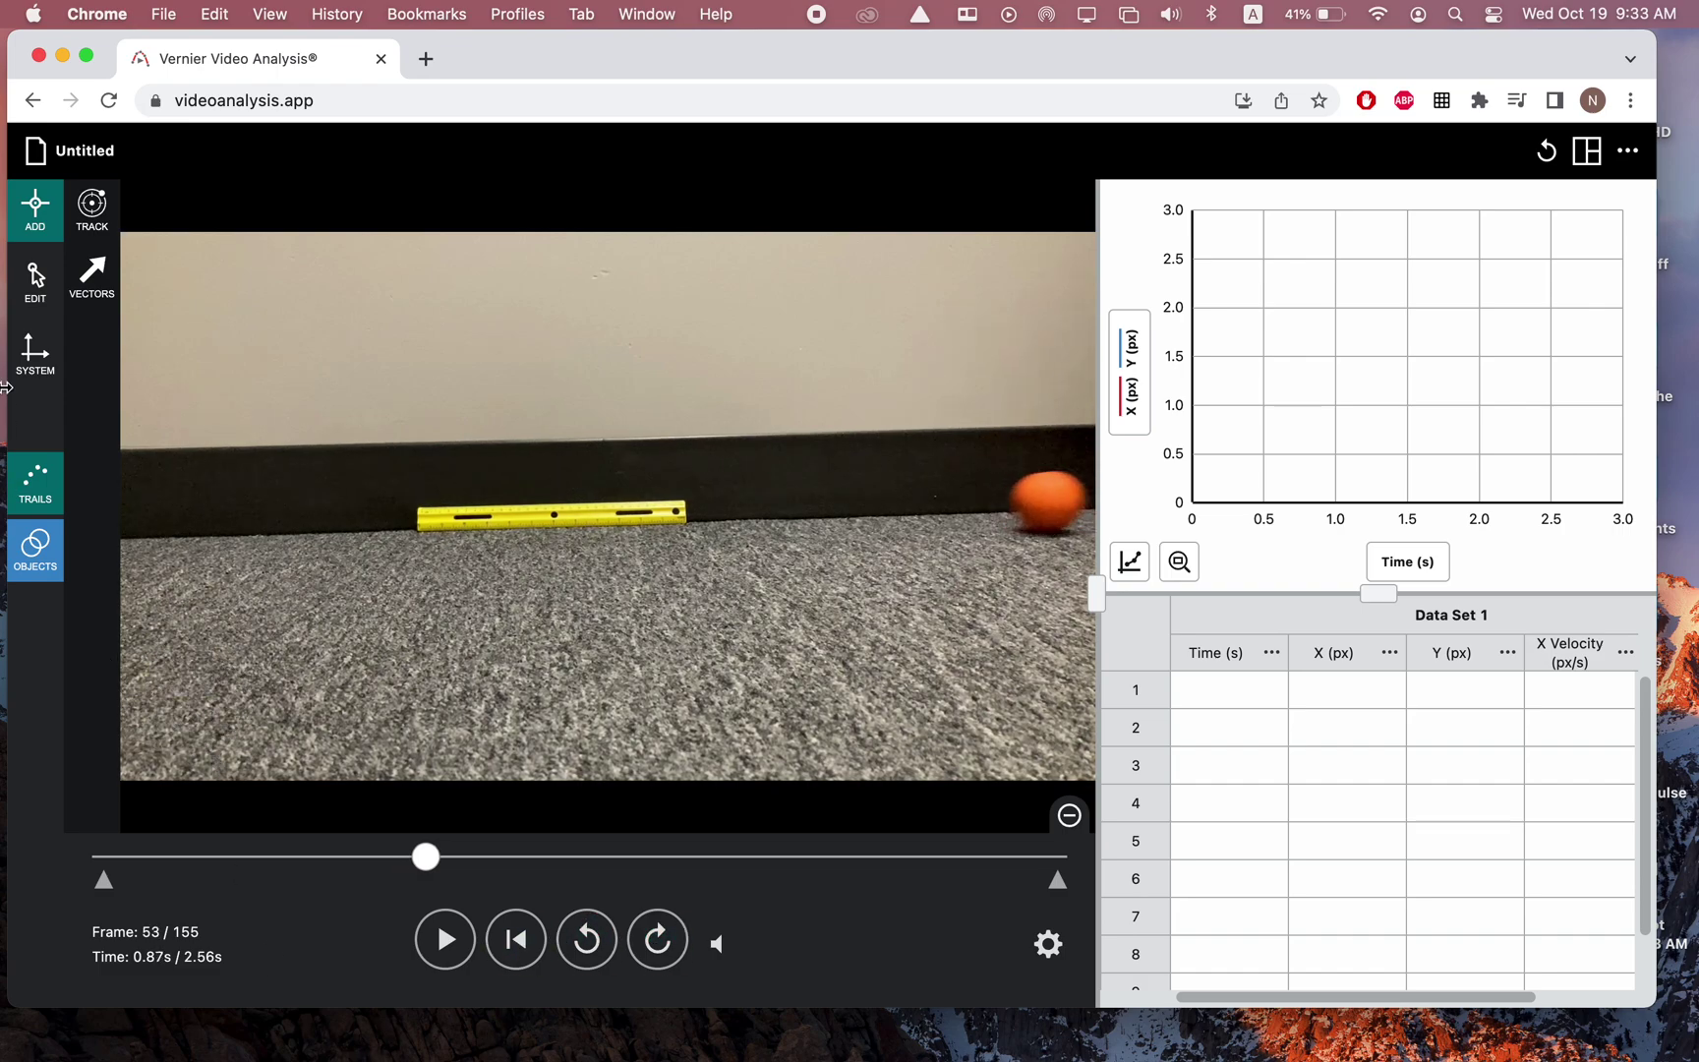
click(34, 361)
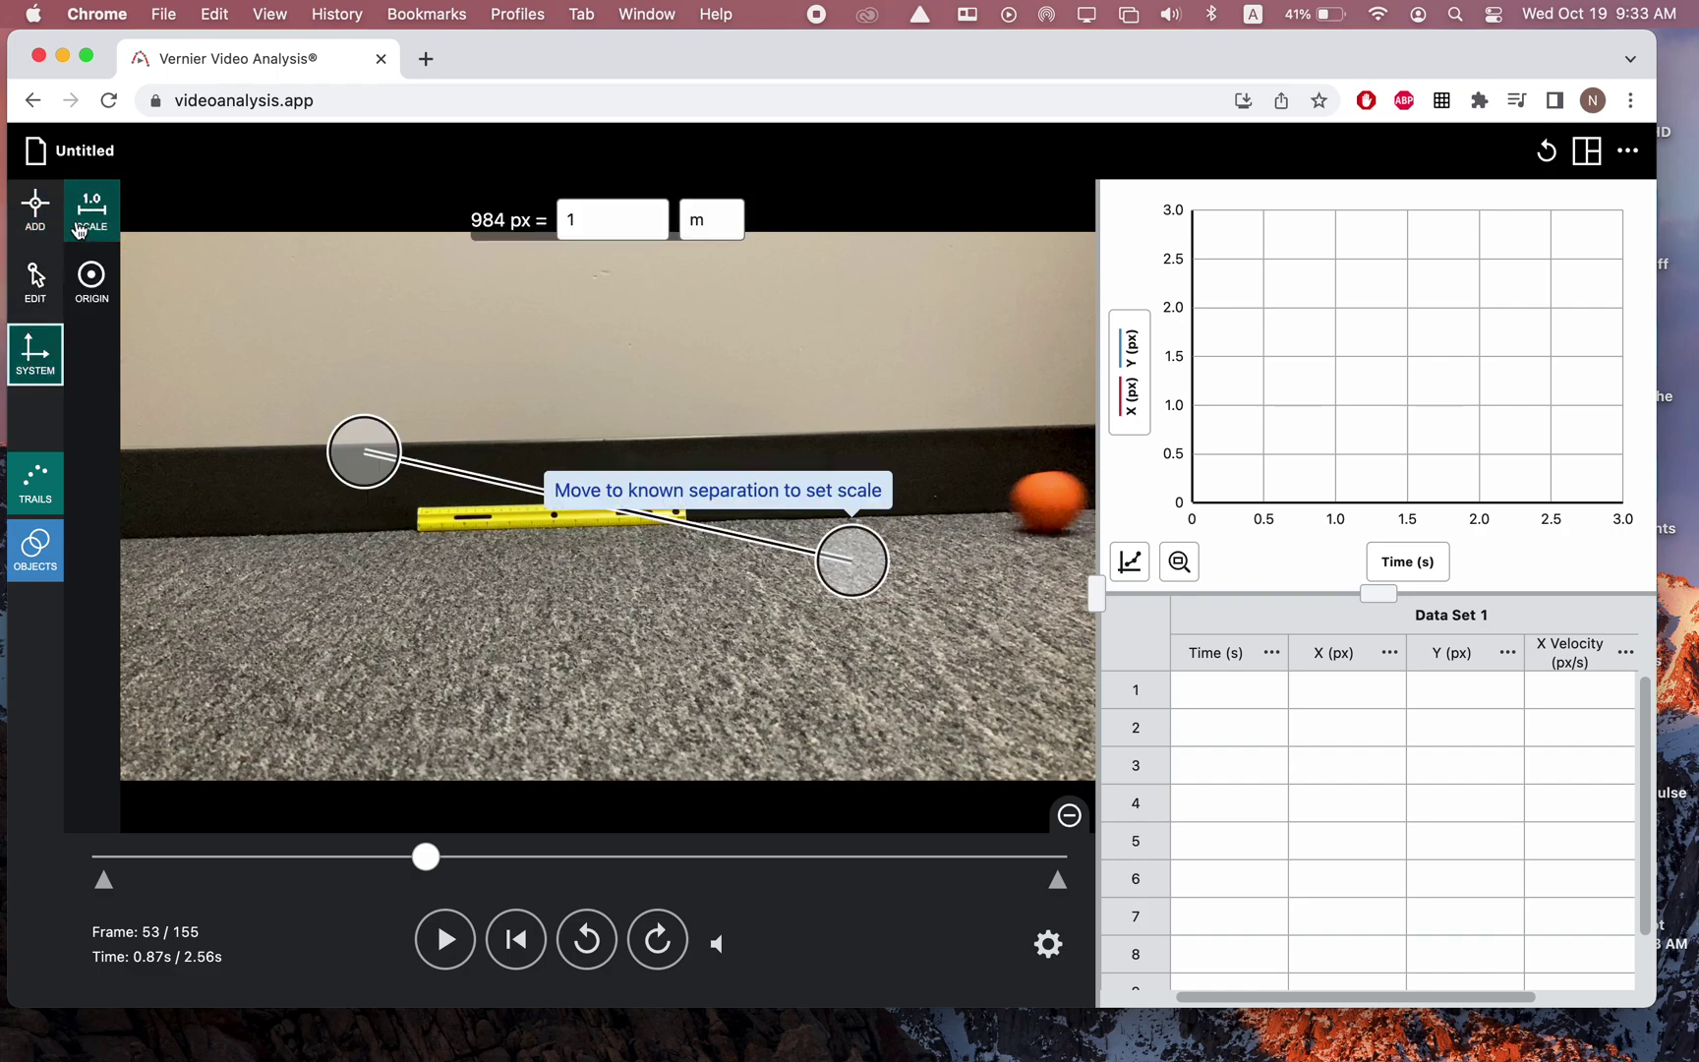
Stretch the scale across the yellow ruler and set its length to 0.3 m (524 px)
drag(364, 482, 418, 550)
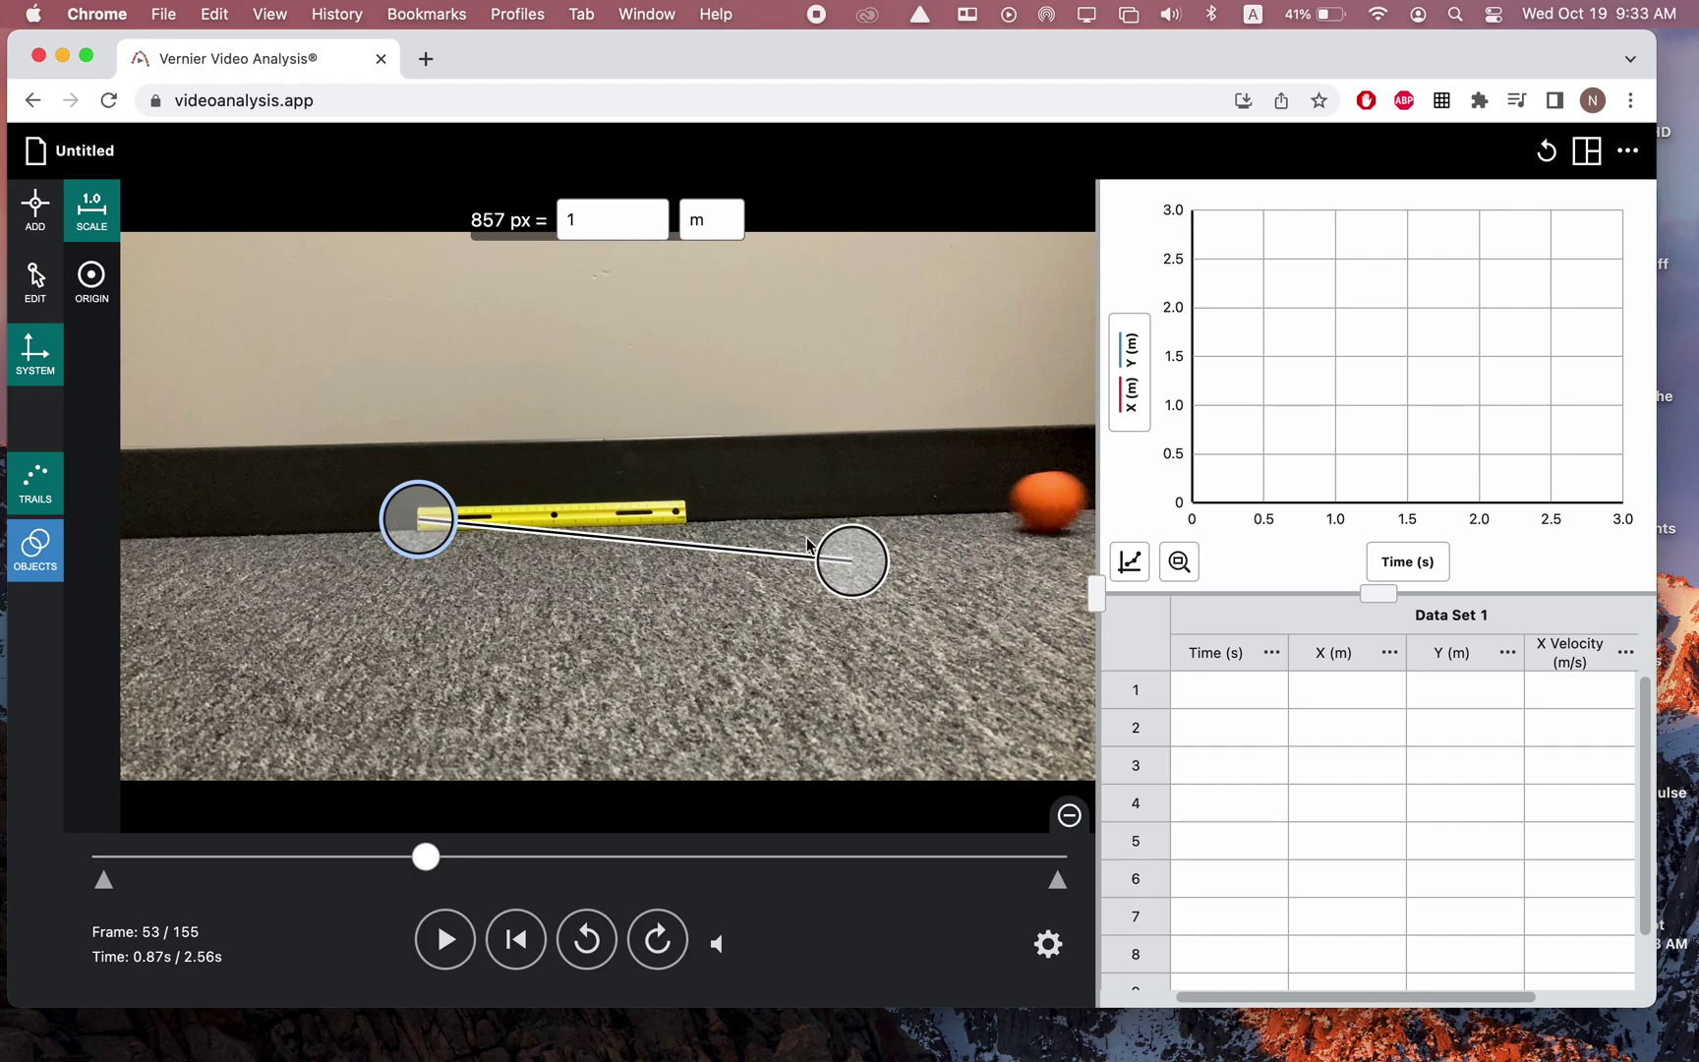
drag(857, 590, 696, 544)
click(602, 220)
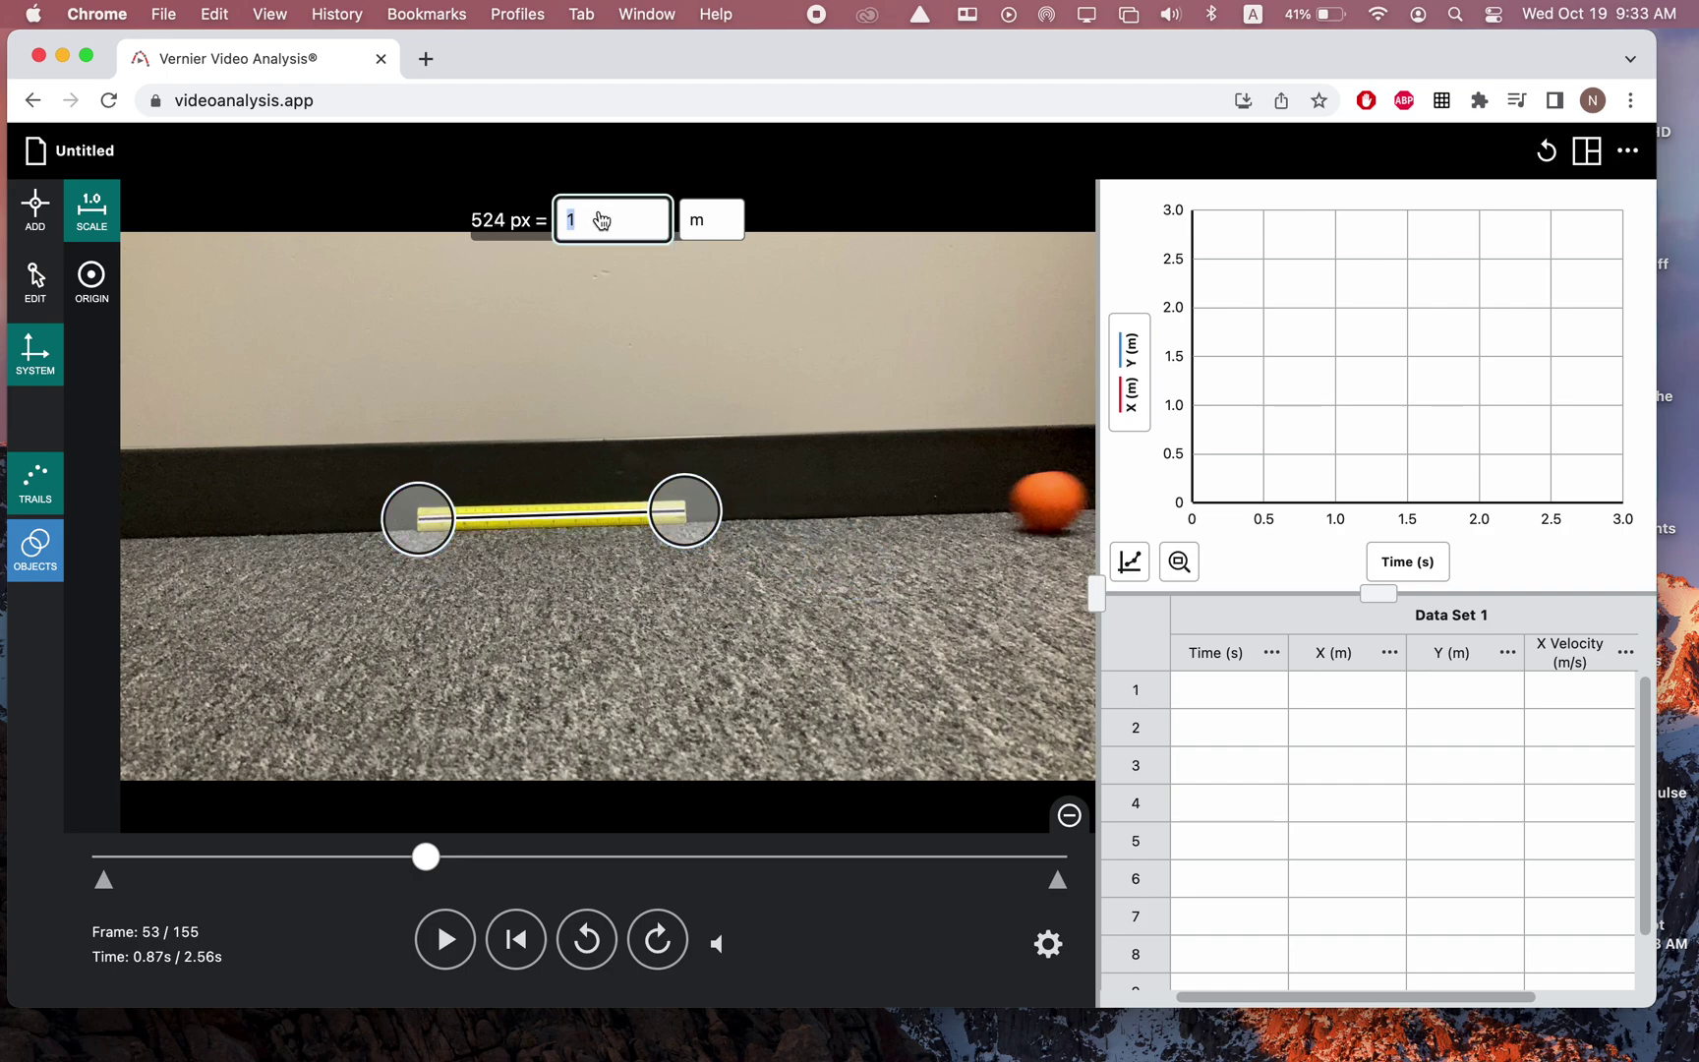
text(.3)
click(101, 293)
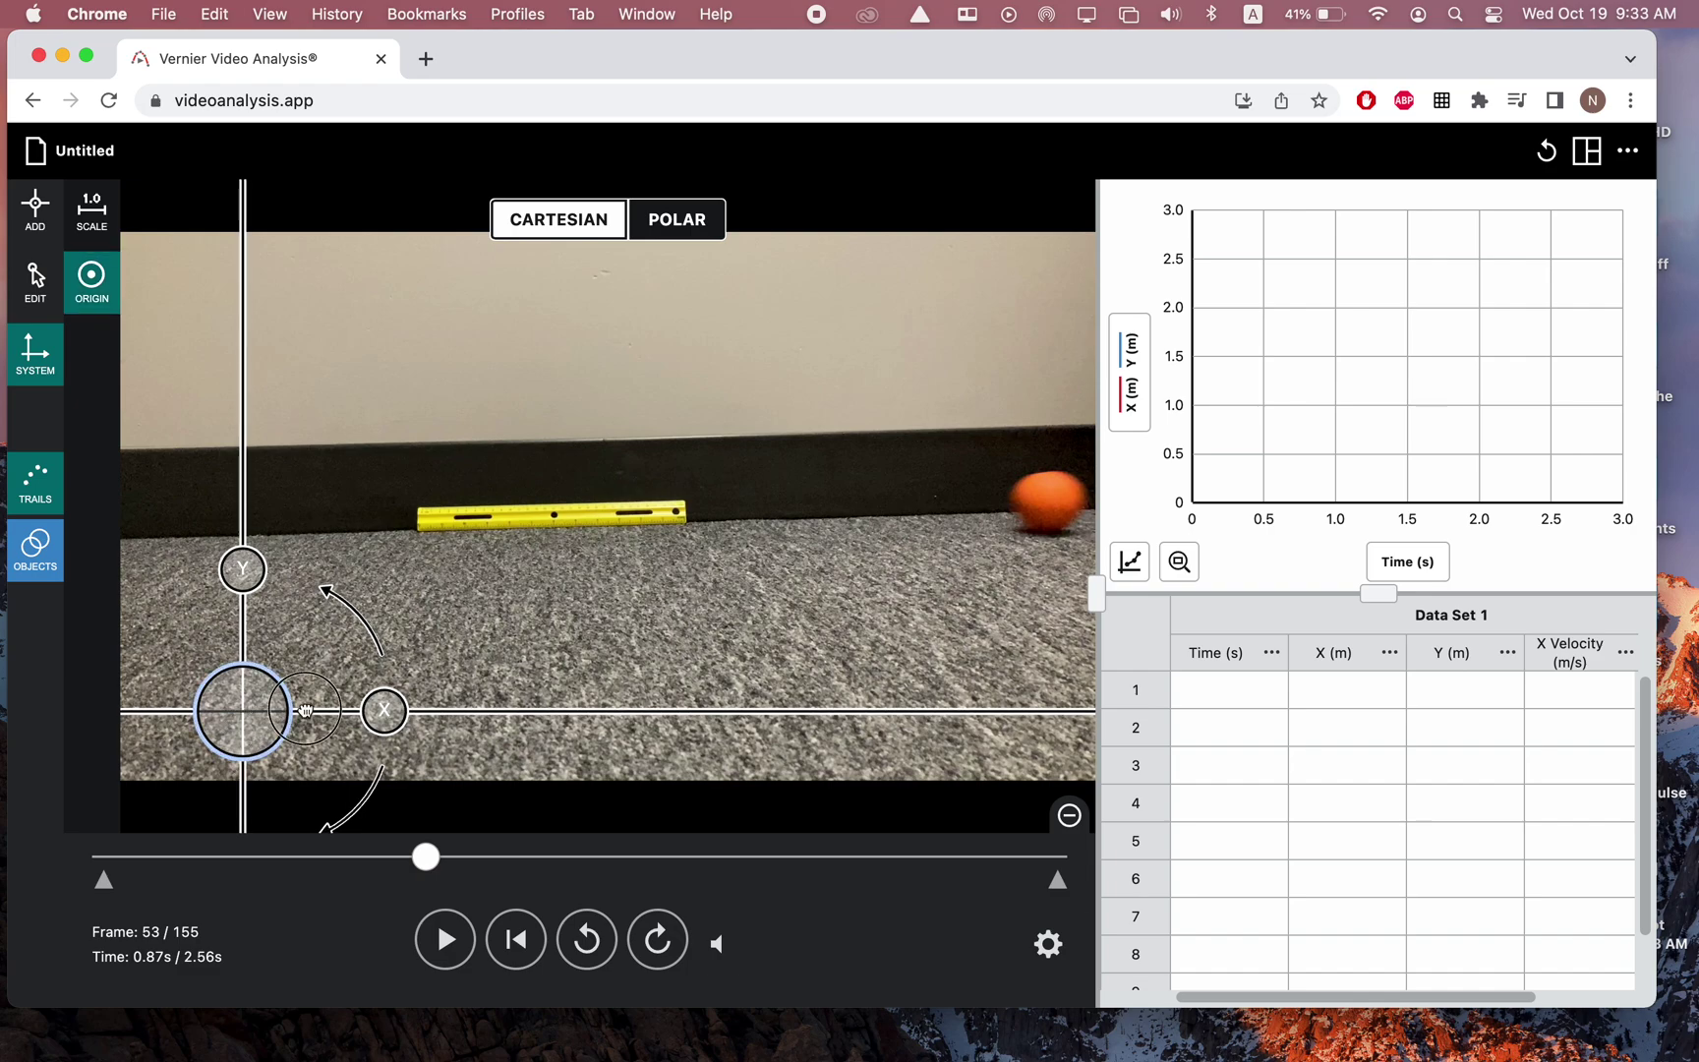
Place the origin on the orange ball with the X axis aligned to the ruler
drag(261, 751, 828, 548)
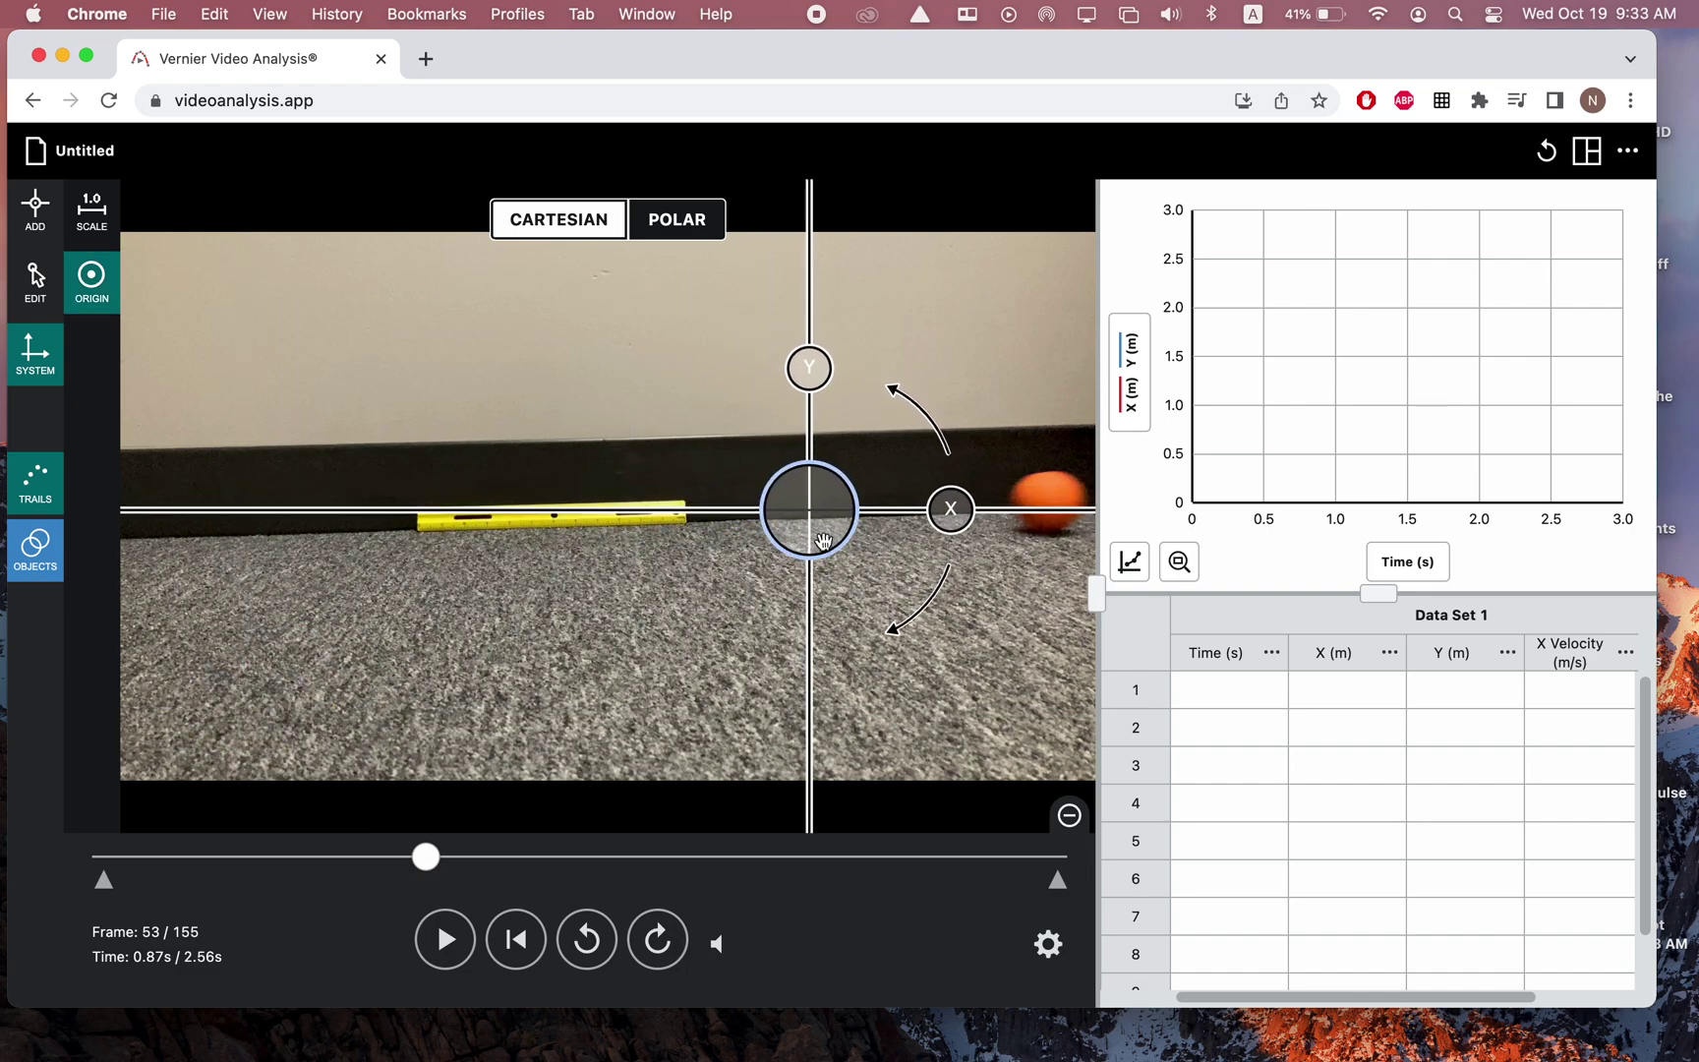
drag(948, 506, 952, 509)
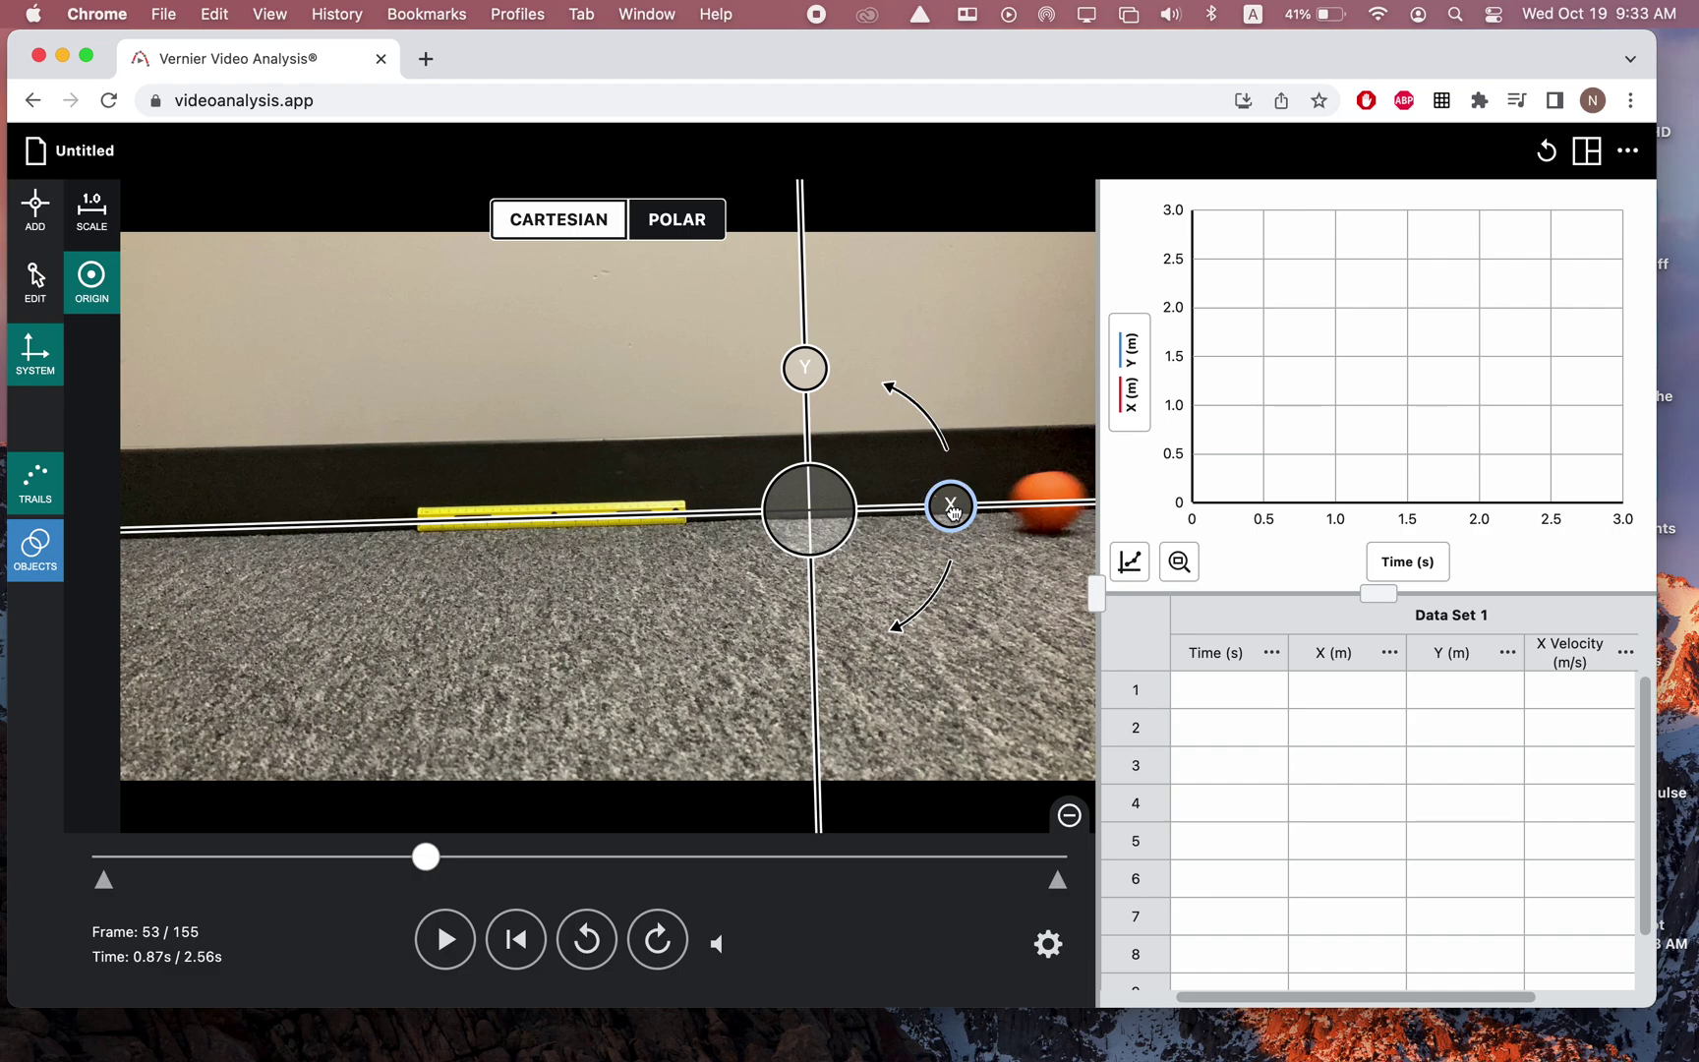
drag(794, 534, 1034, 524)
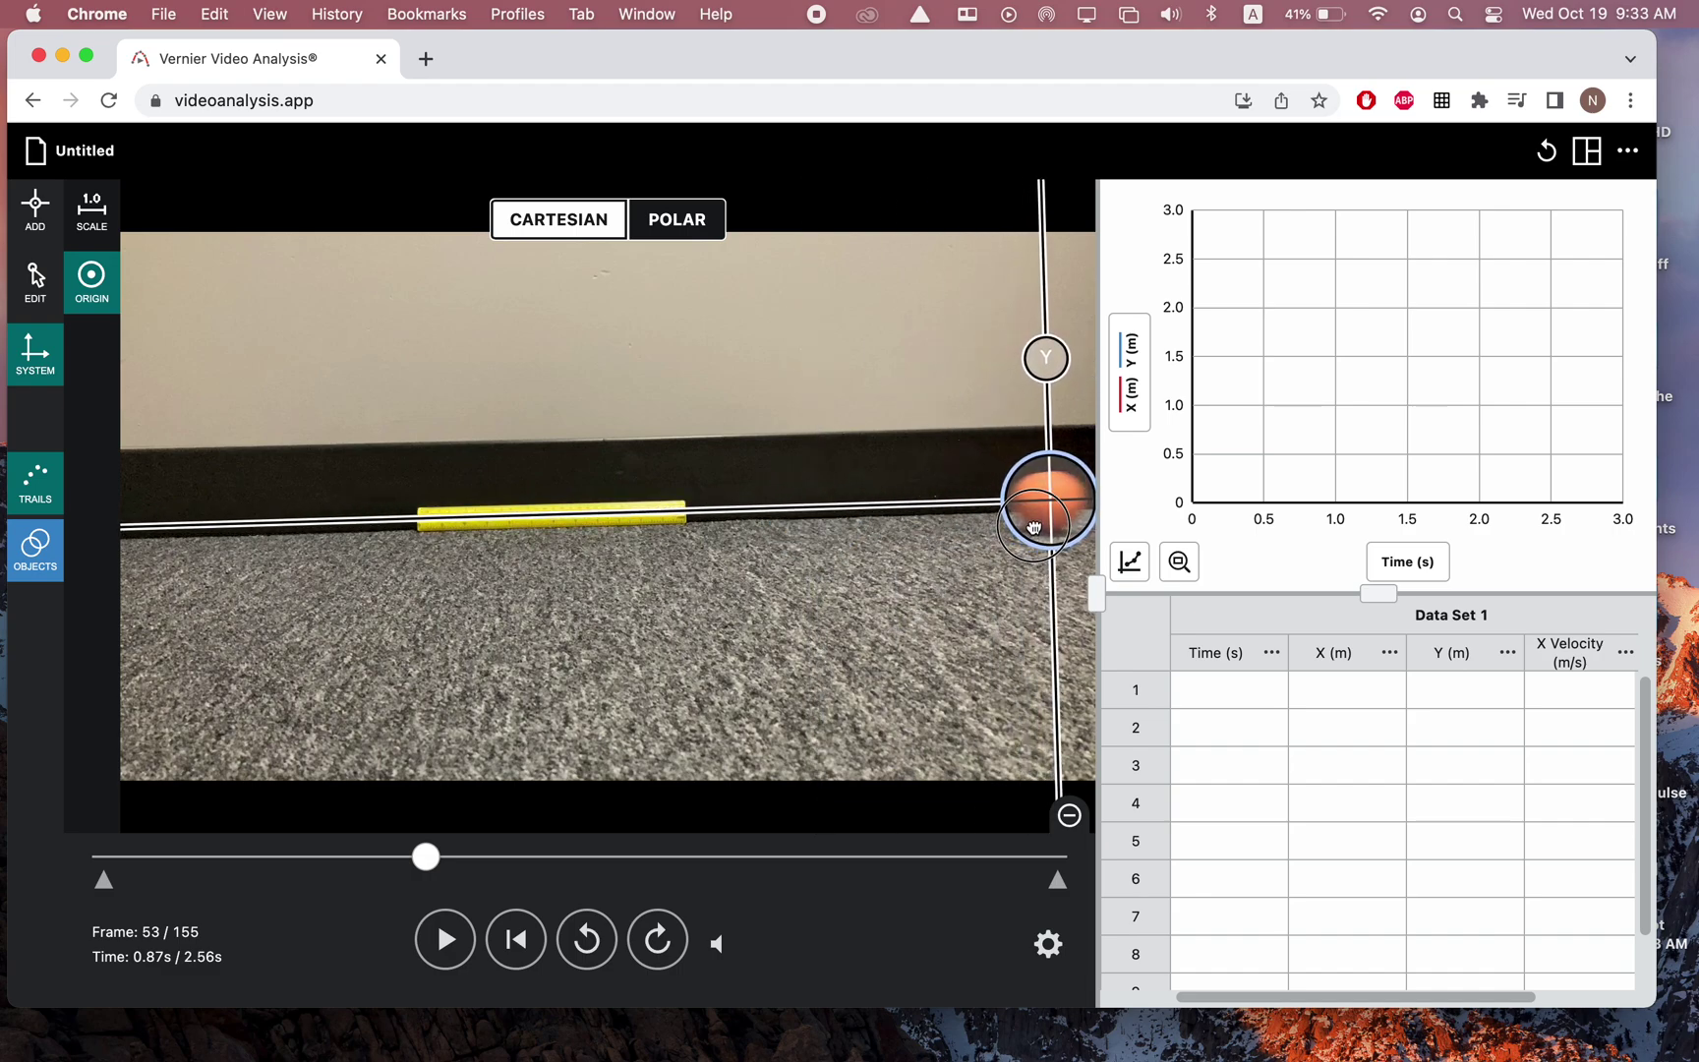
click(33, 218)
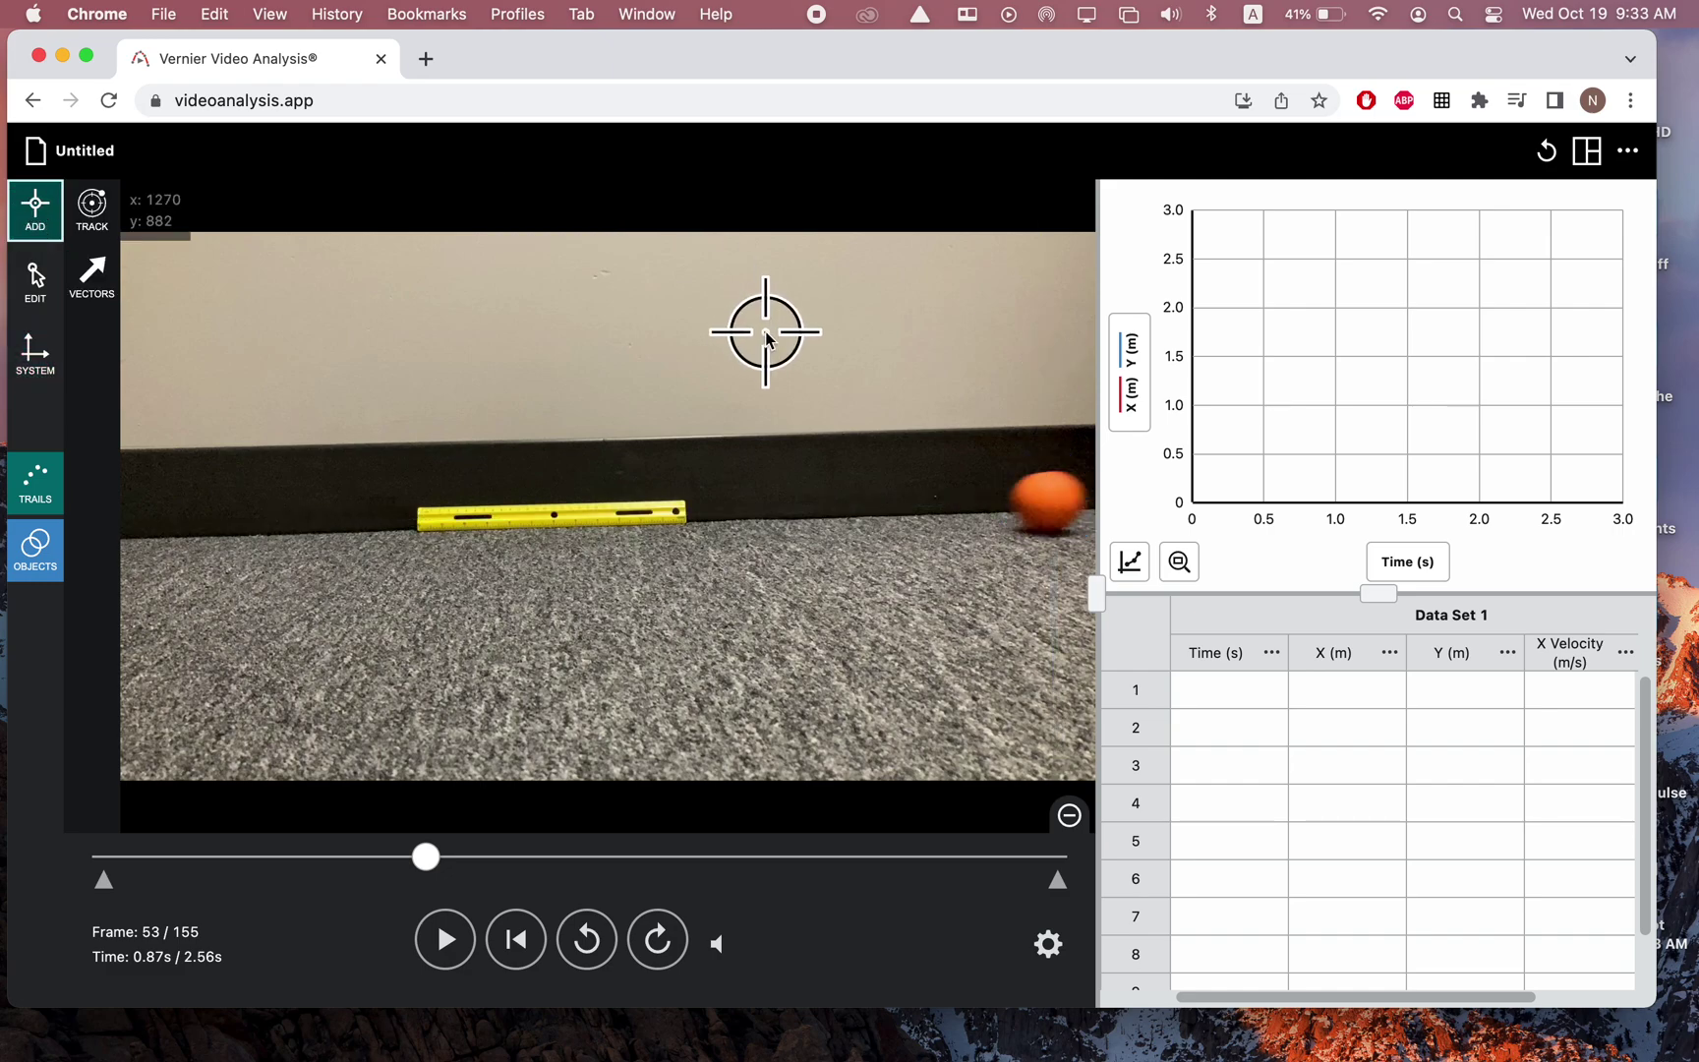
Mark the ball's position on four successive frames, covering 0.00–0.05 s
click(1049, 503)
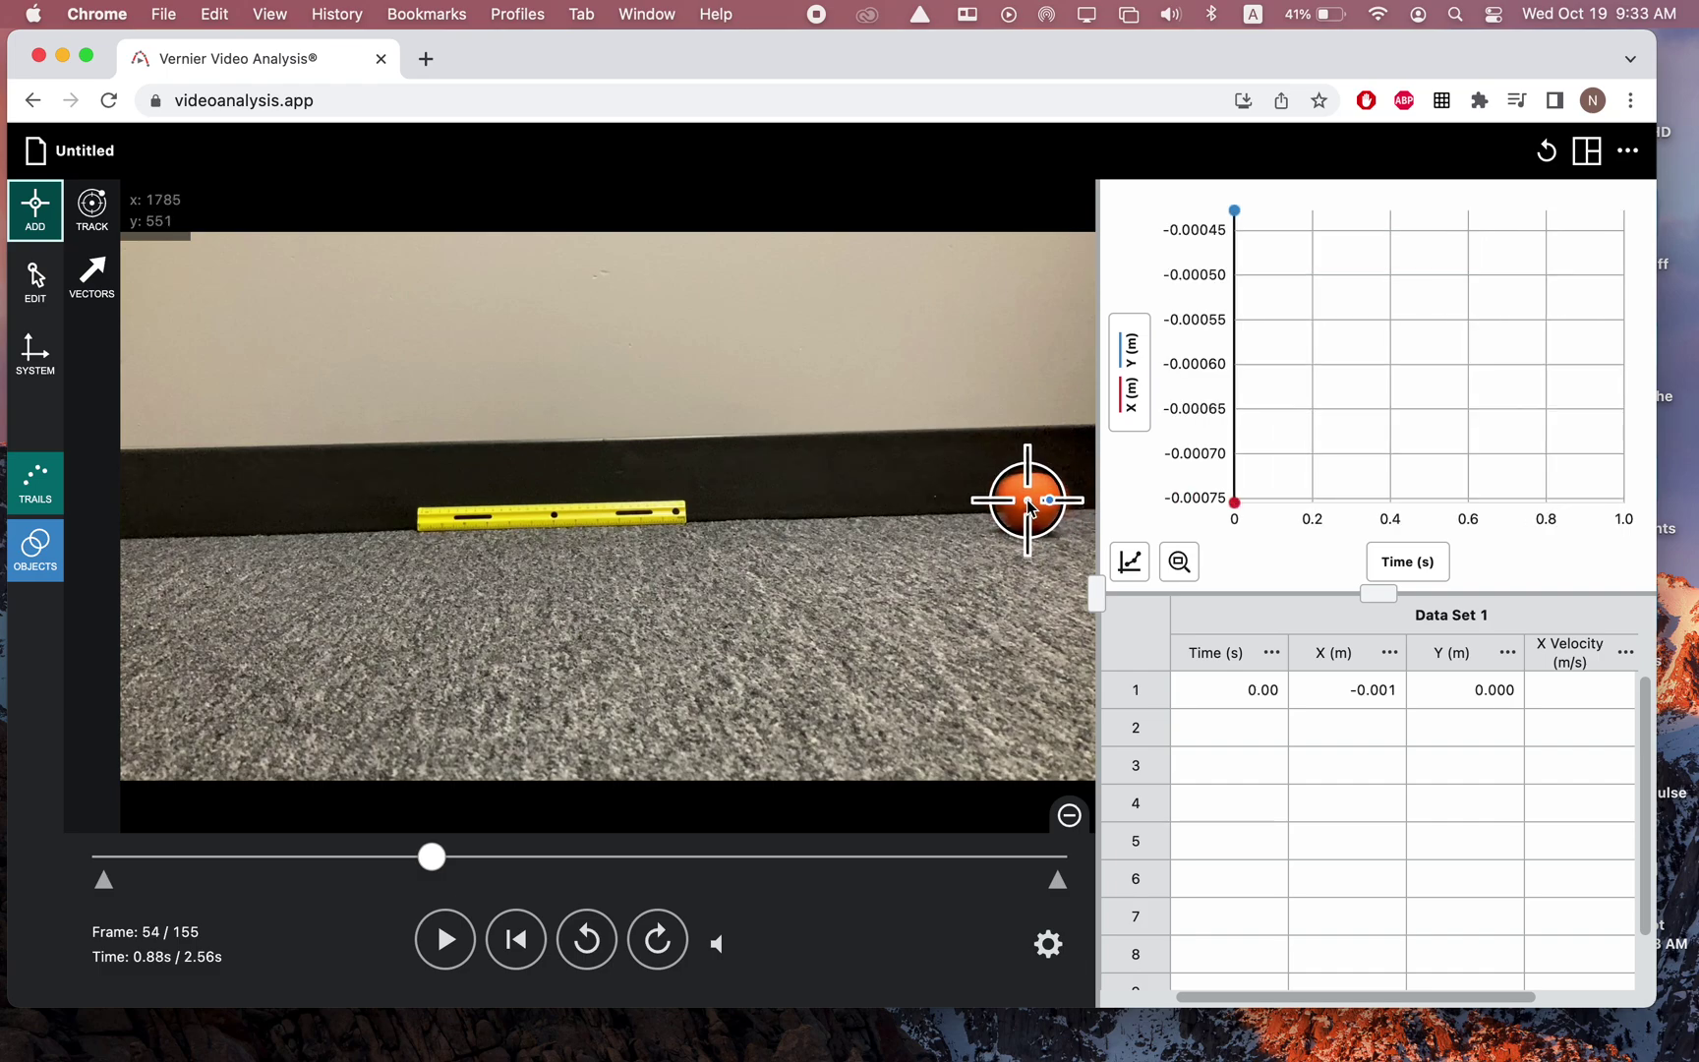
click(1026, 502)
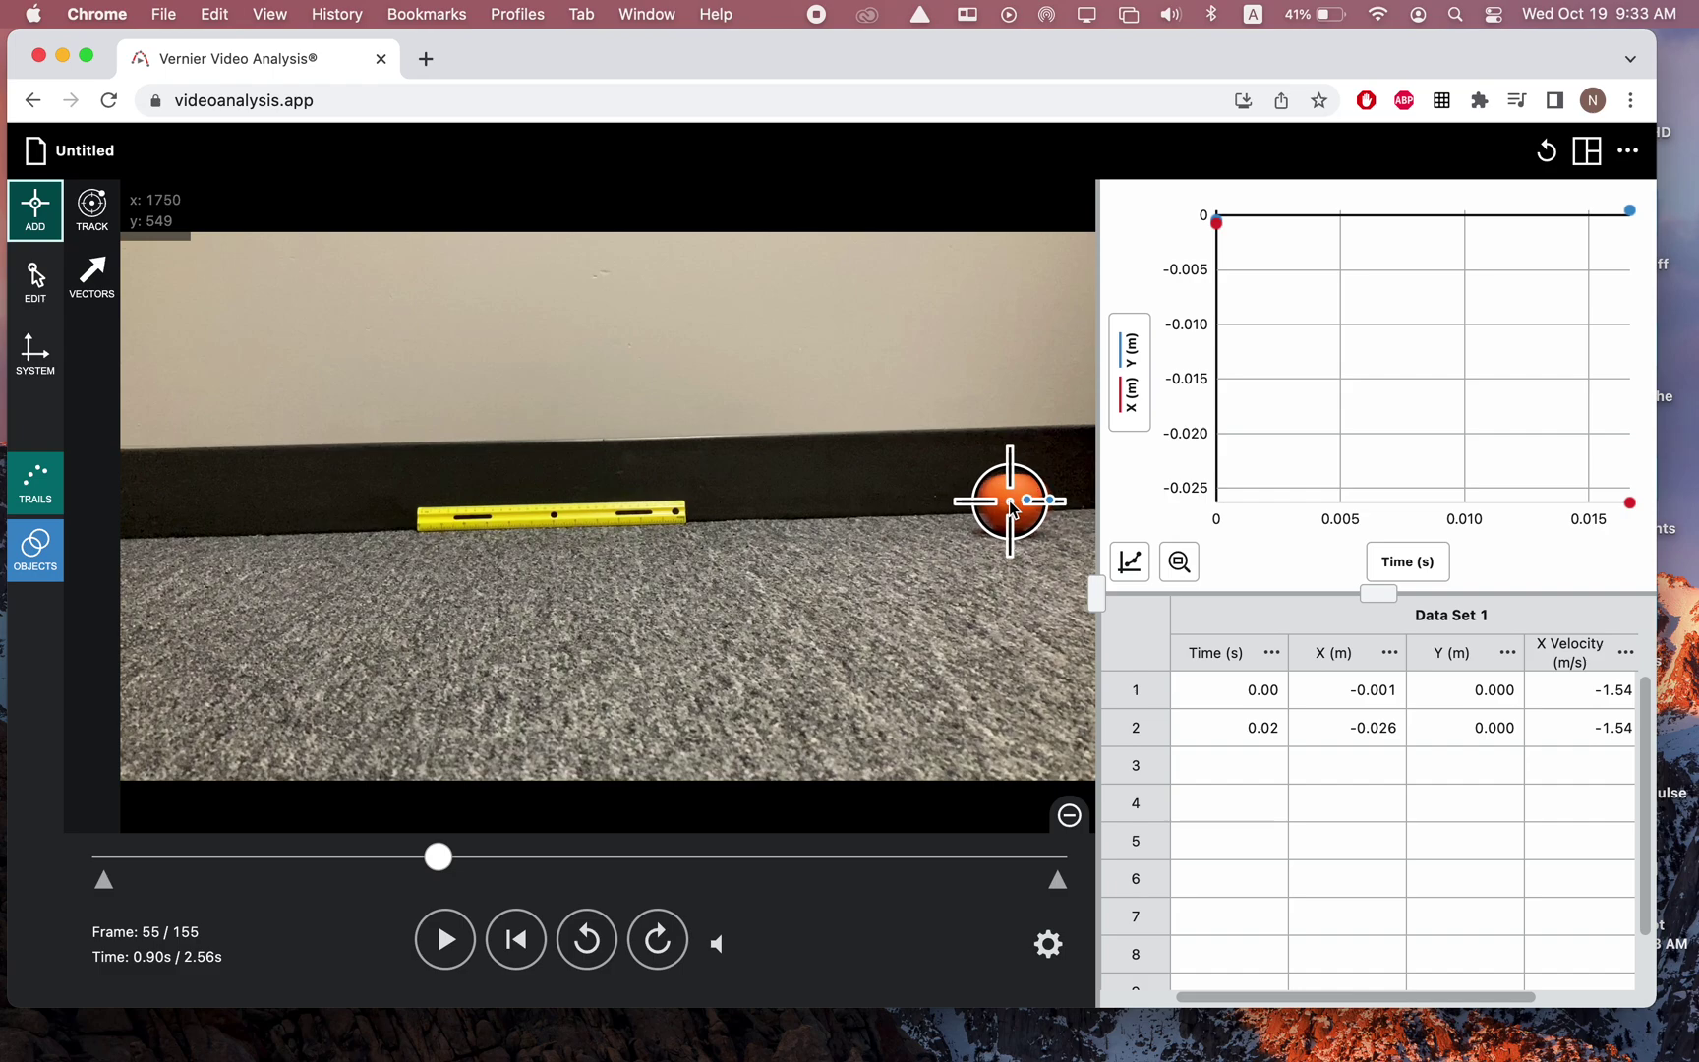
click(1006, 504)
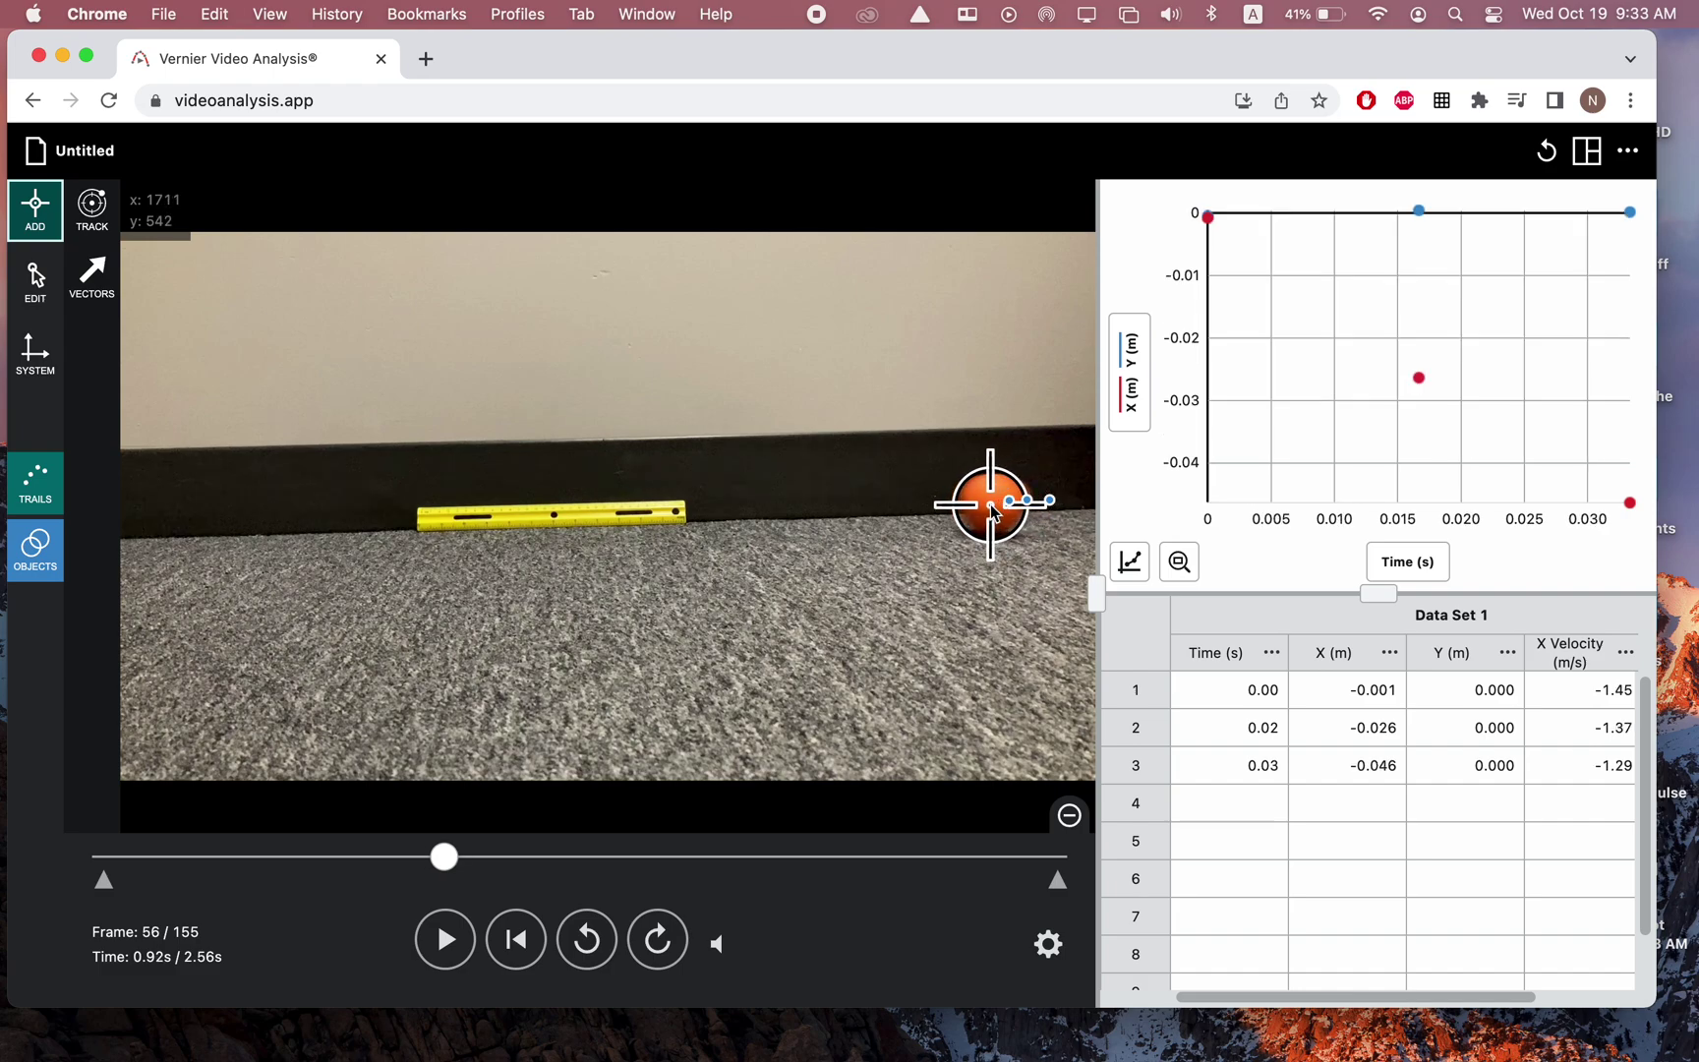
click(990, 504)
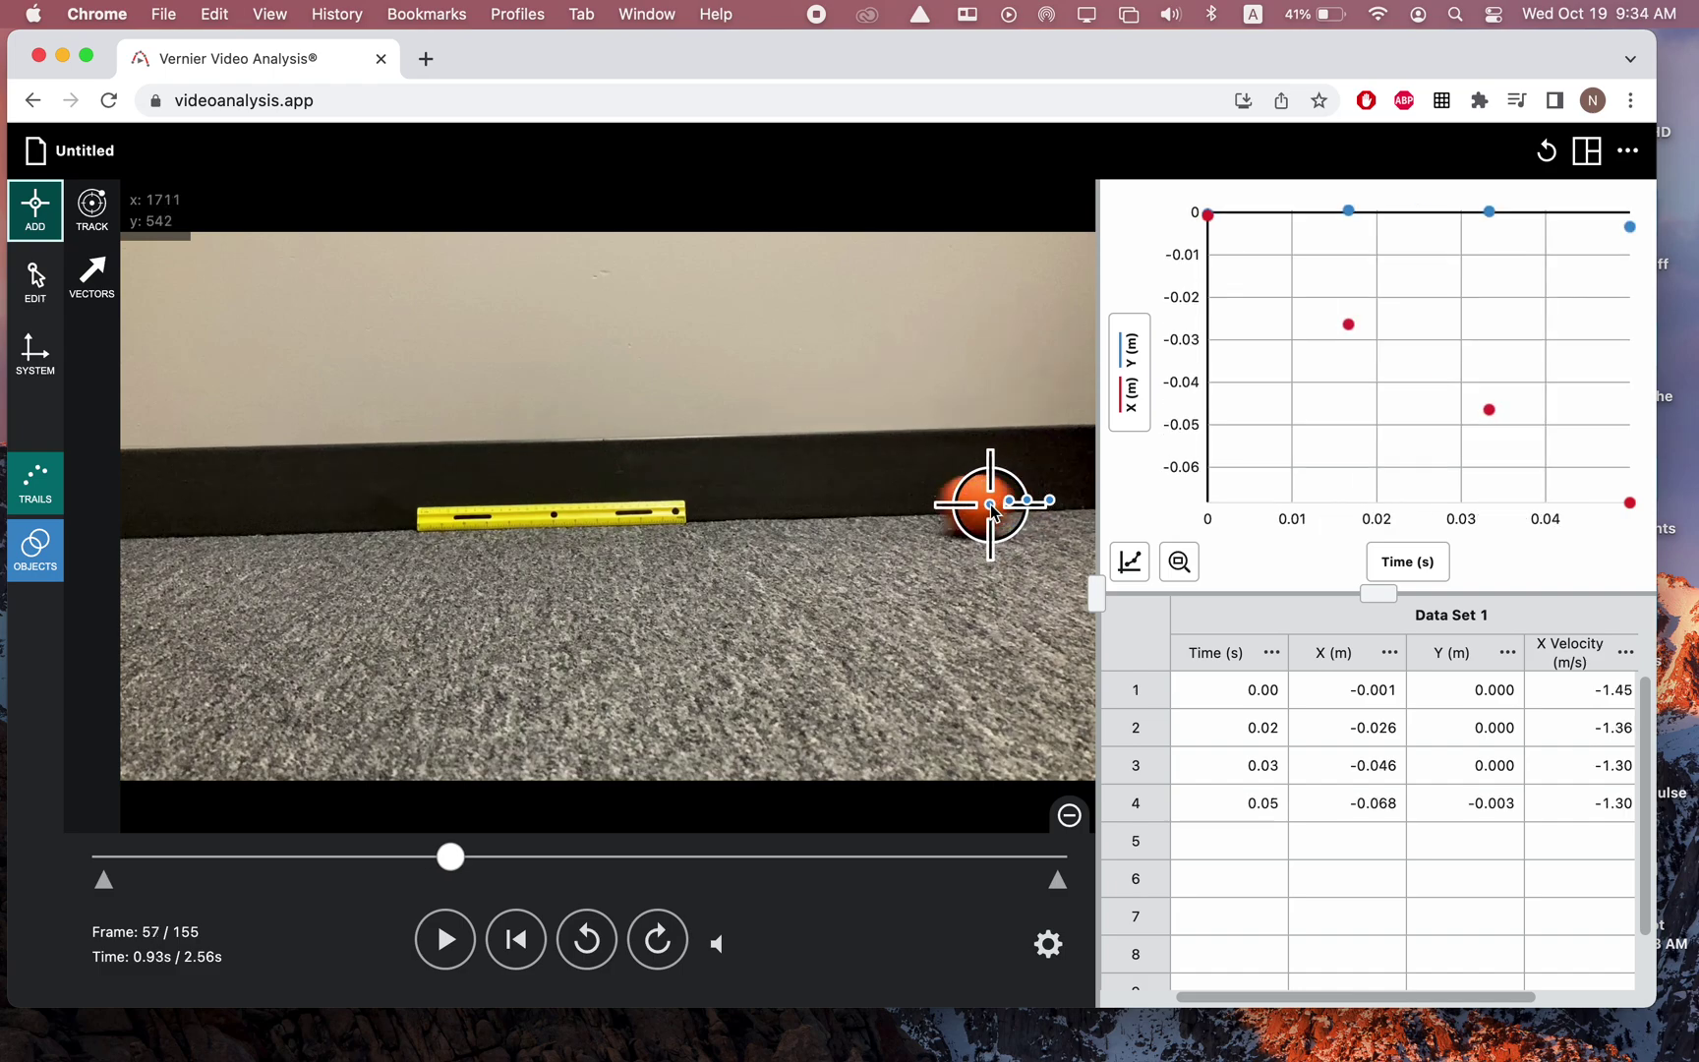
click(37, 298)
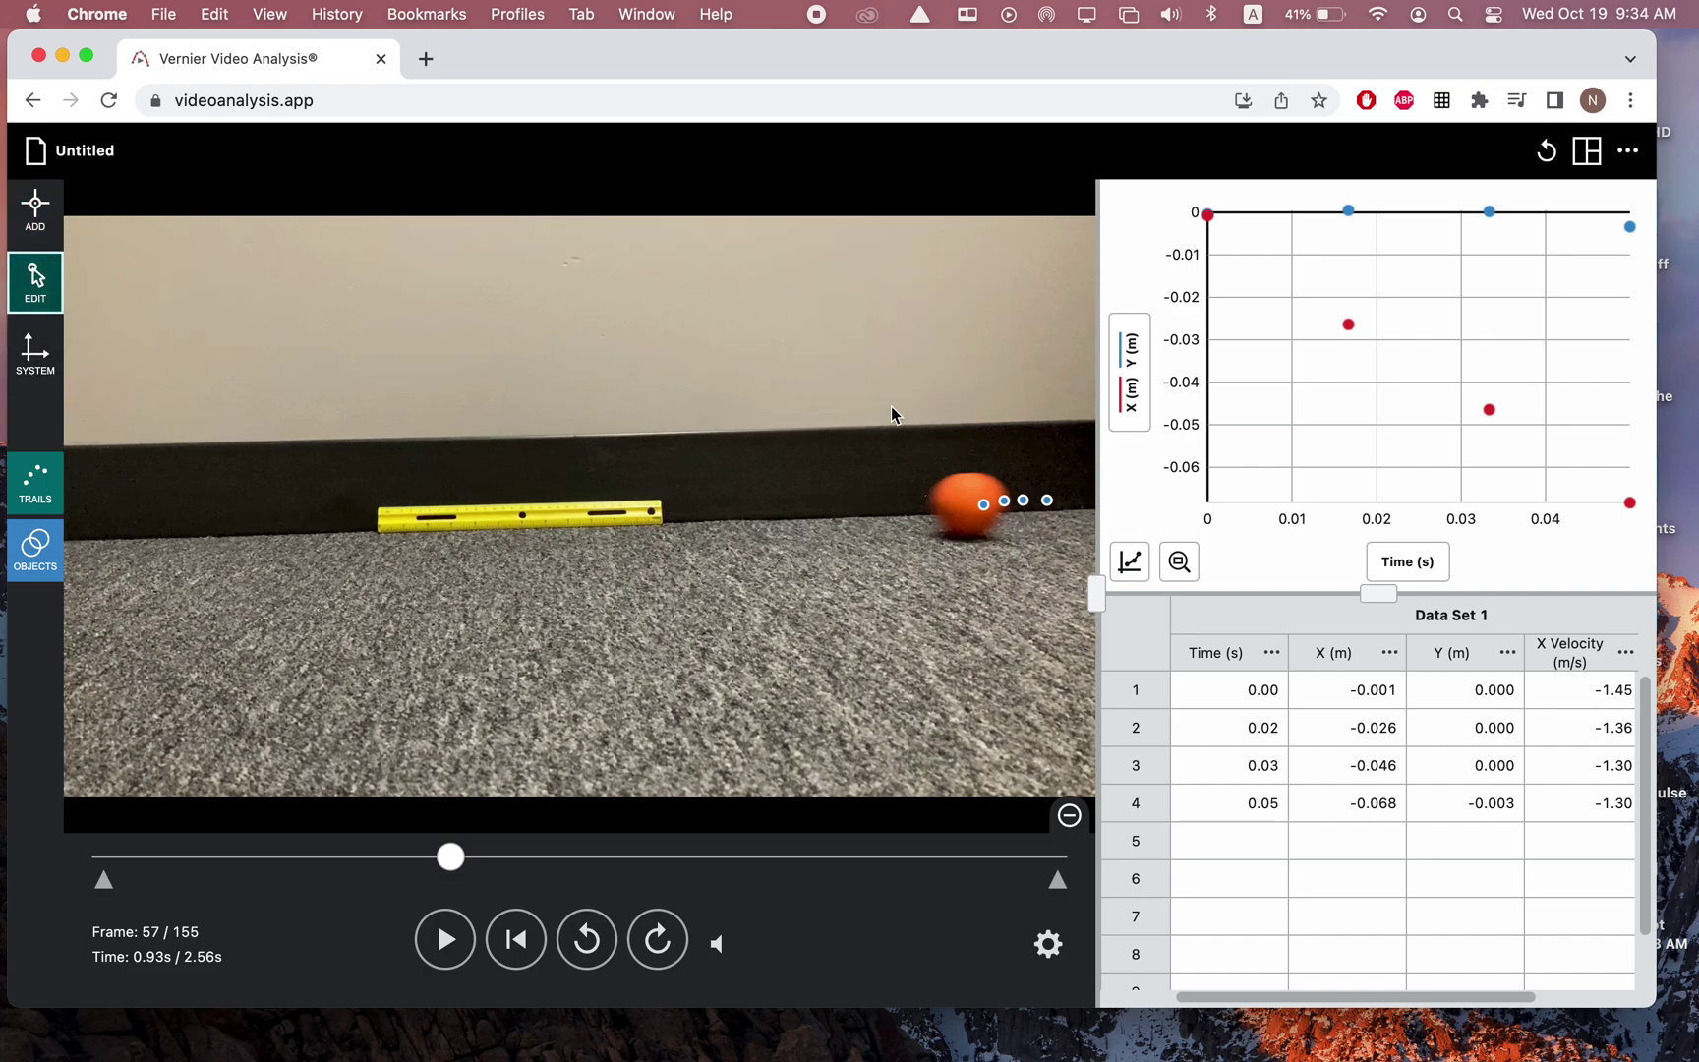
Delete all four marked points by dragging them to the trash, emptying Data Set 1
drag(979, 505, 1050, 258)
click(1002, 504)
drag(1002, 504, 1047, 253)
drag(1023, 497, 1046, 264)
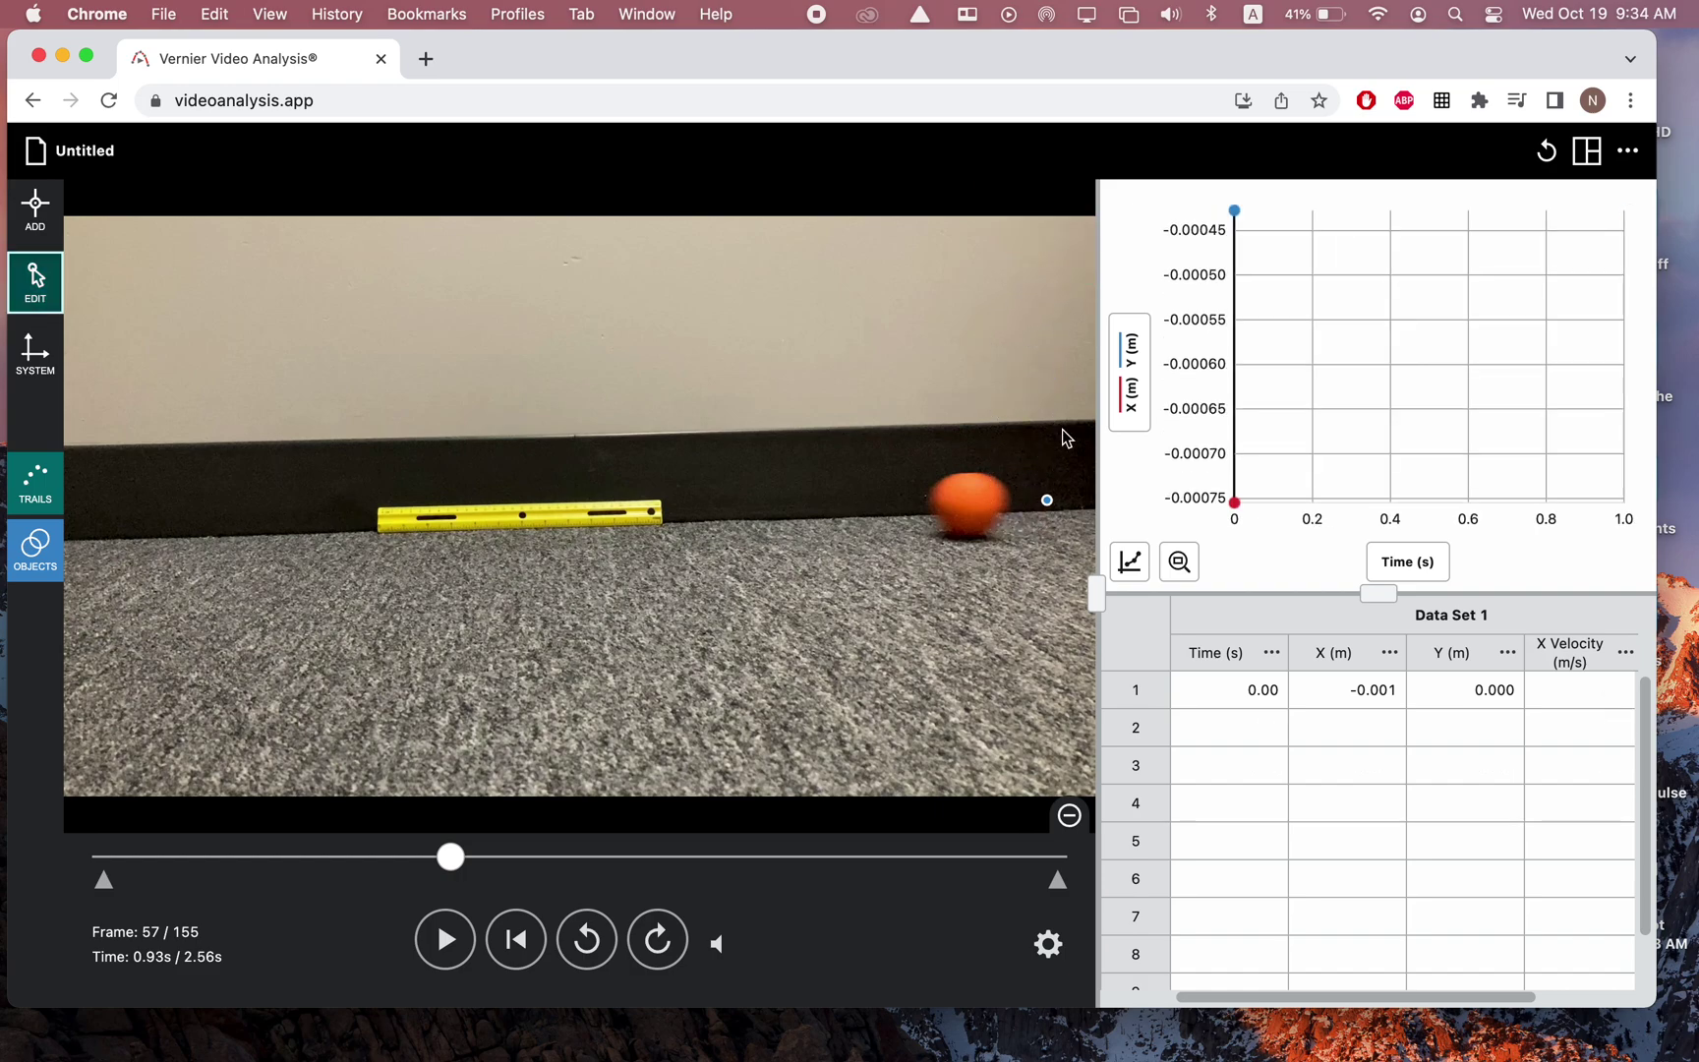
drag(1047, 497, 1061, 261)
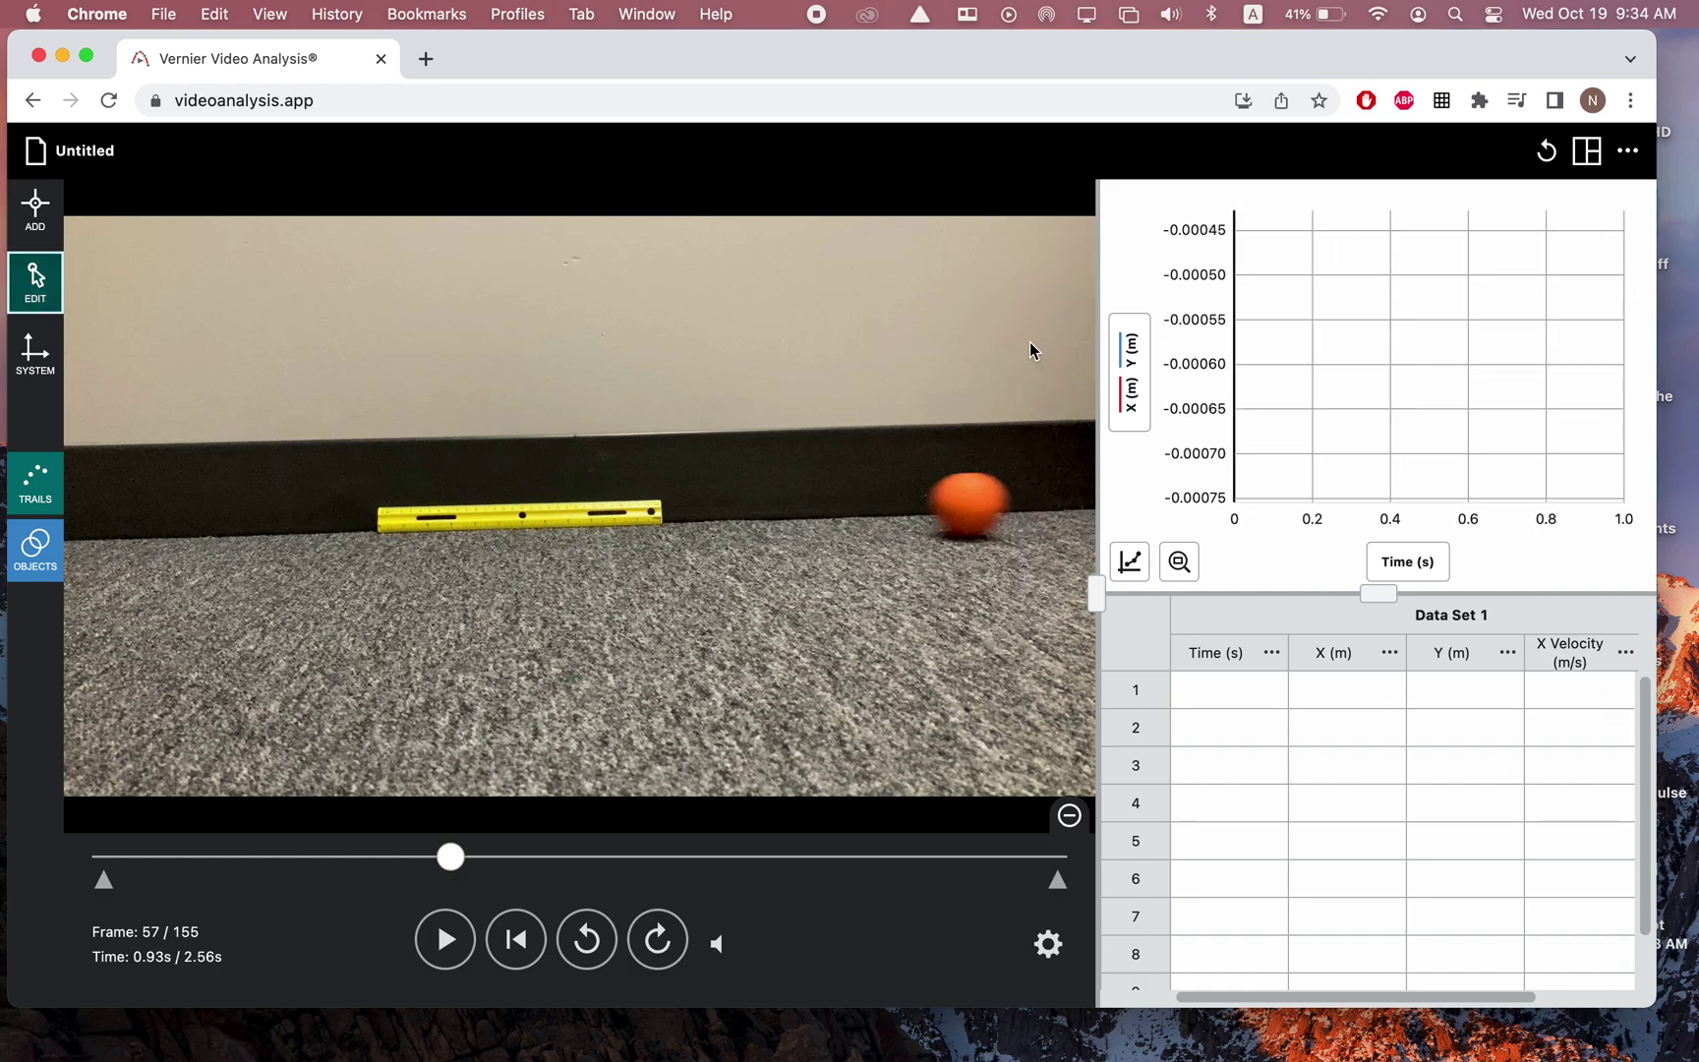
Step the video back four frames to frame 53
click(580, 952)
click(580, 952)
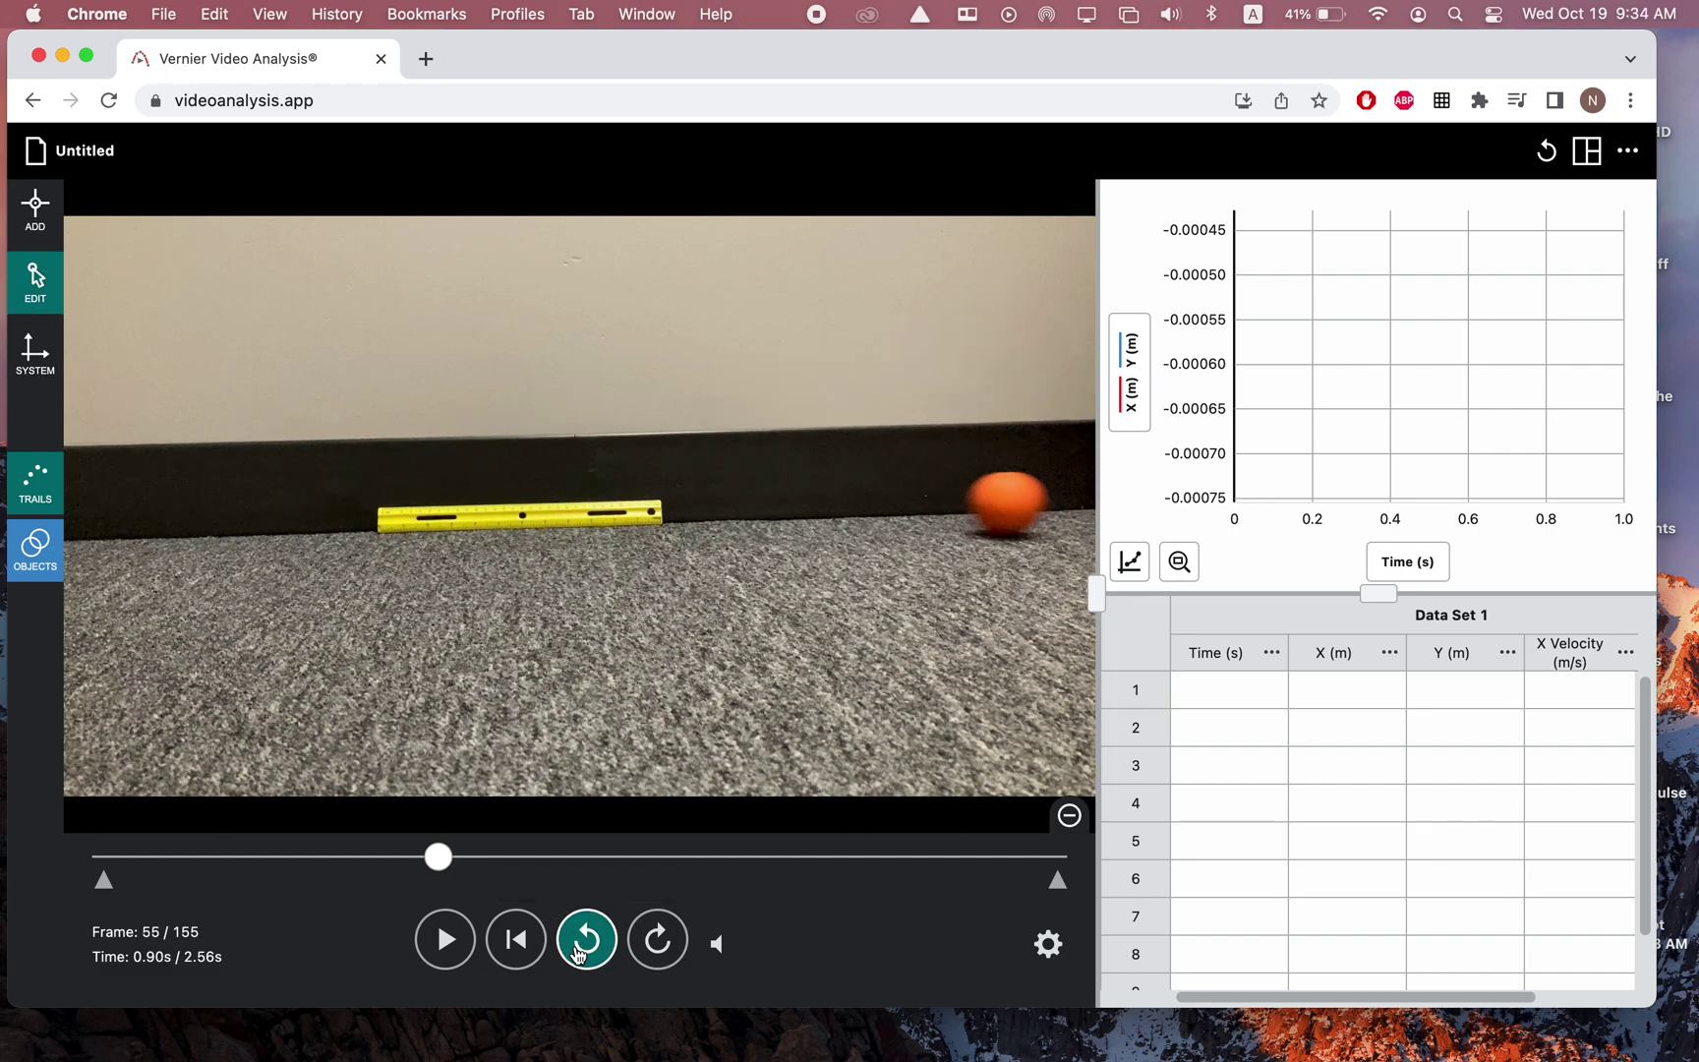
click(581, 952)
click(580, 951)
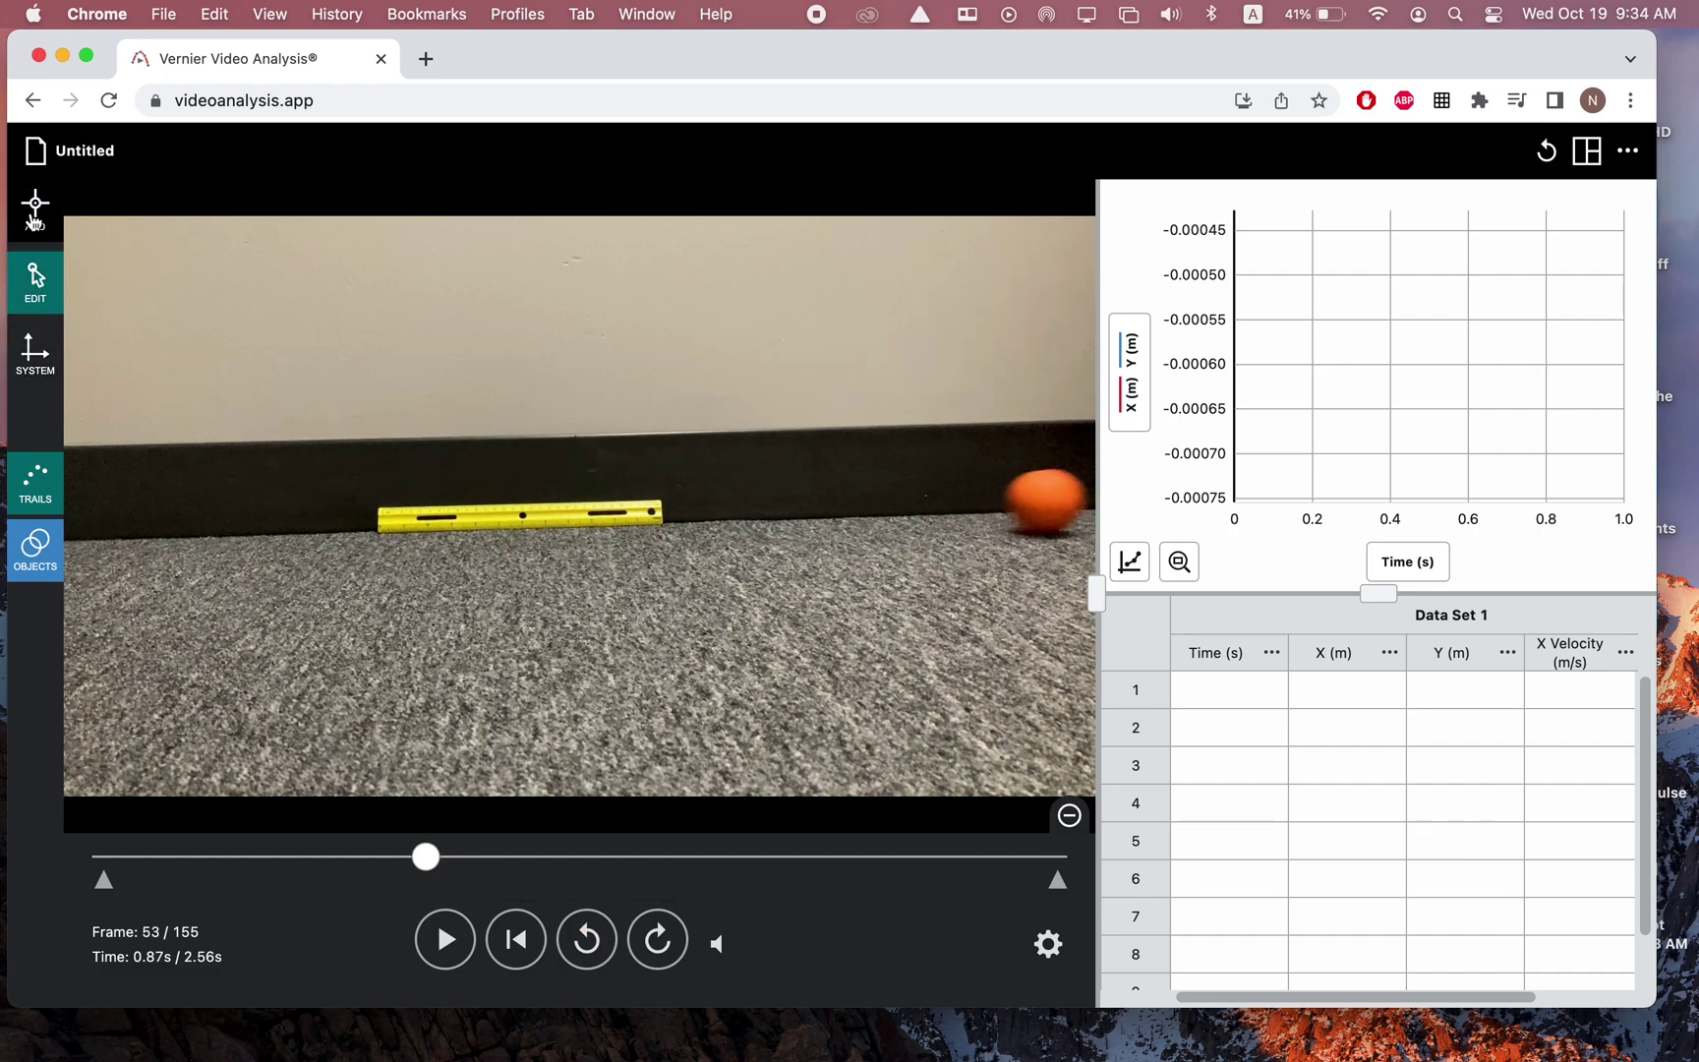
click(35, 208)
Switch to Track mode and centre the tracking target on the orange ball
click(92, 210)
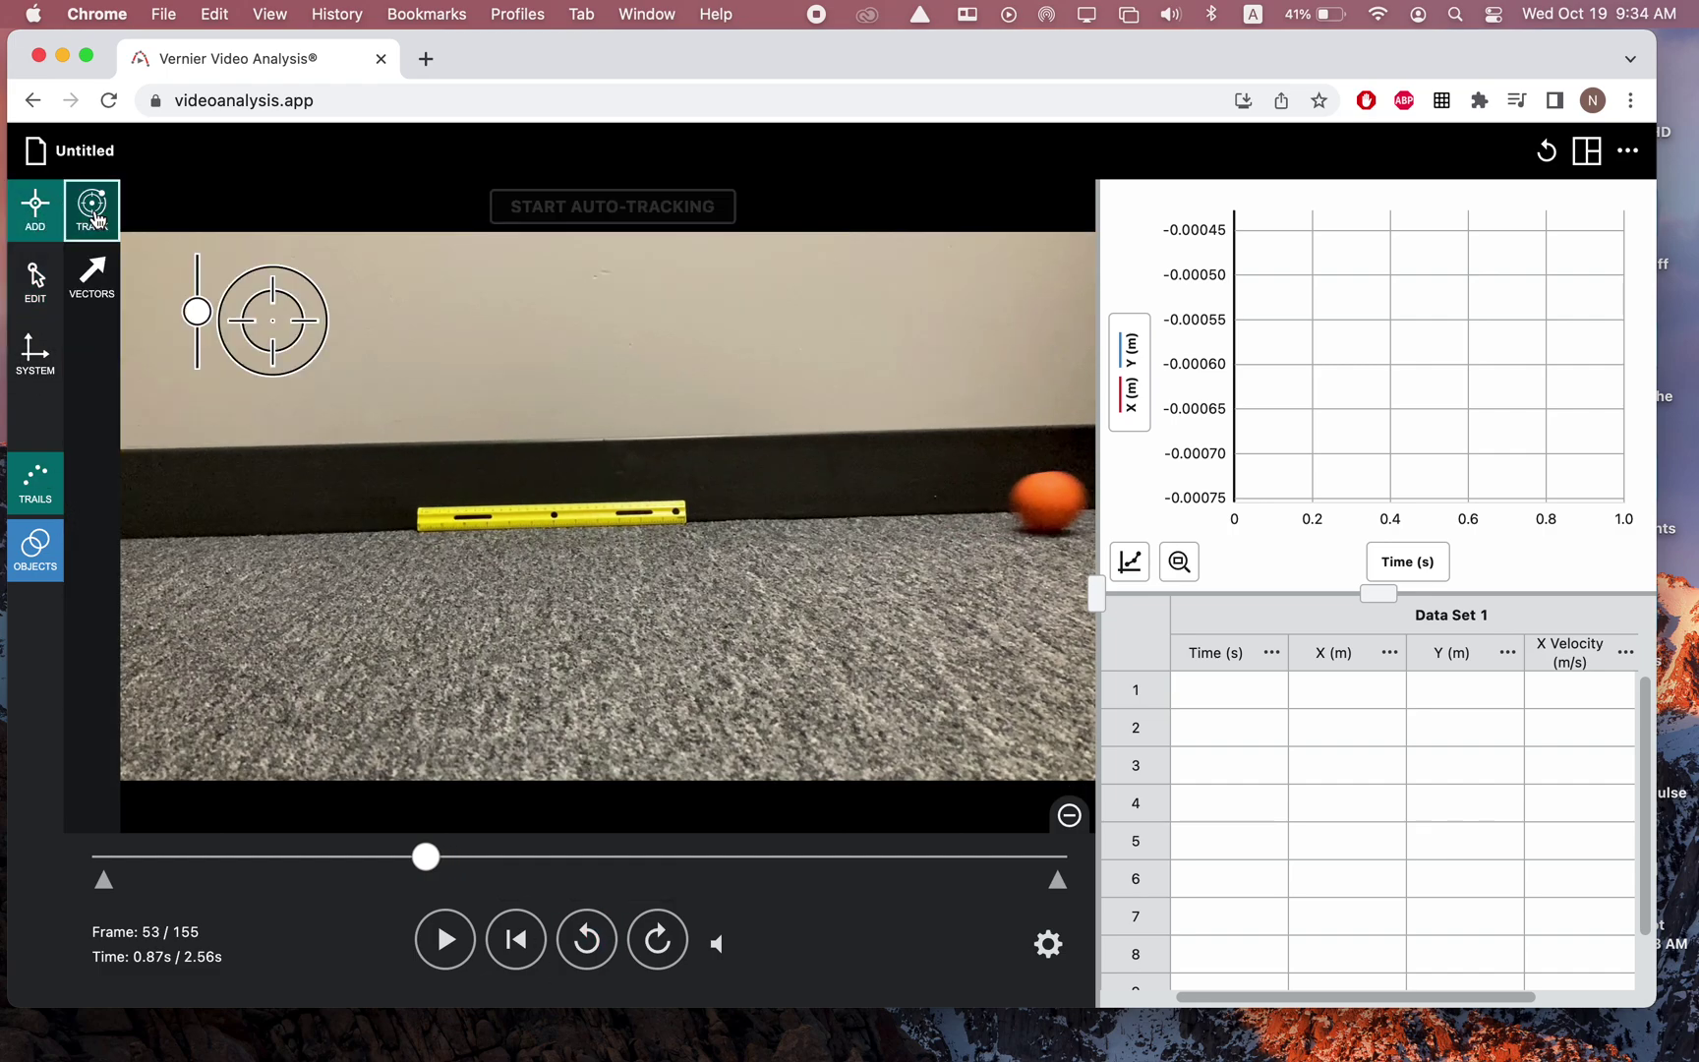
drag(669, 334, 1043, 521)
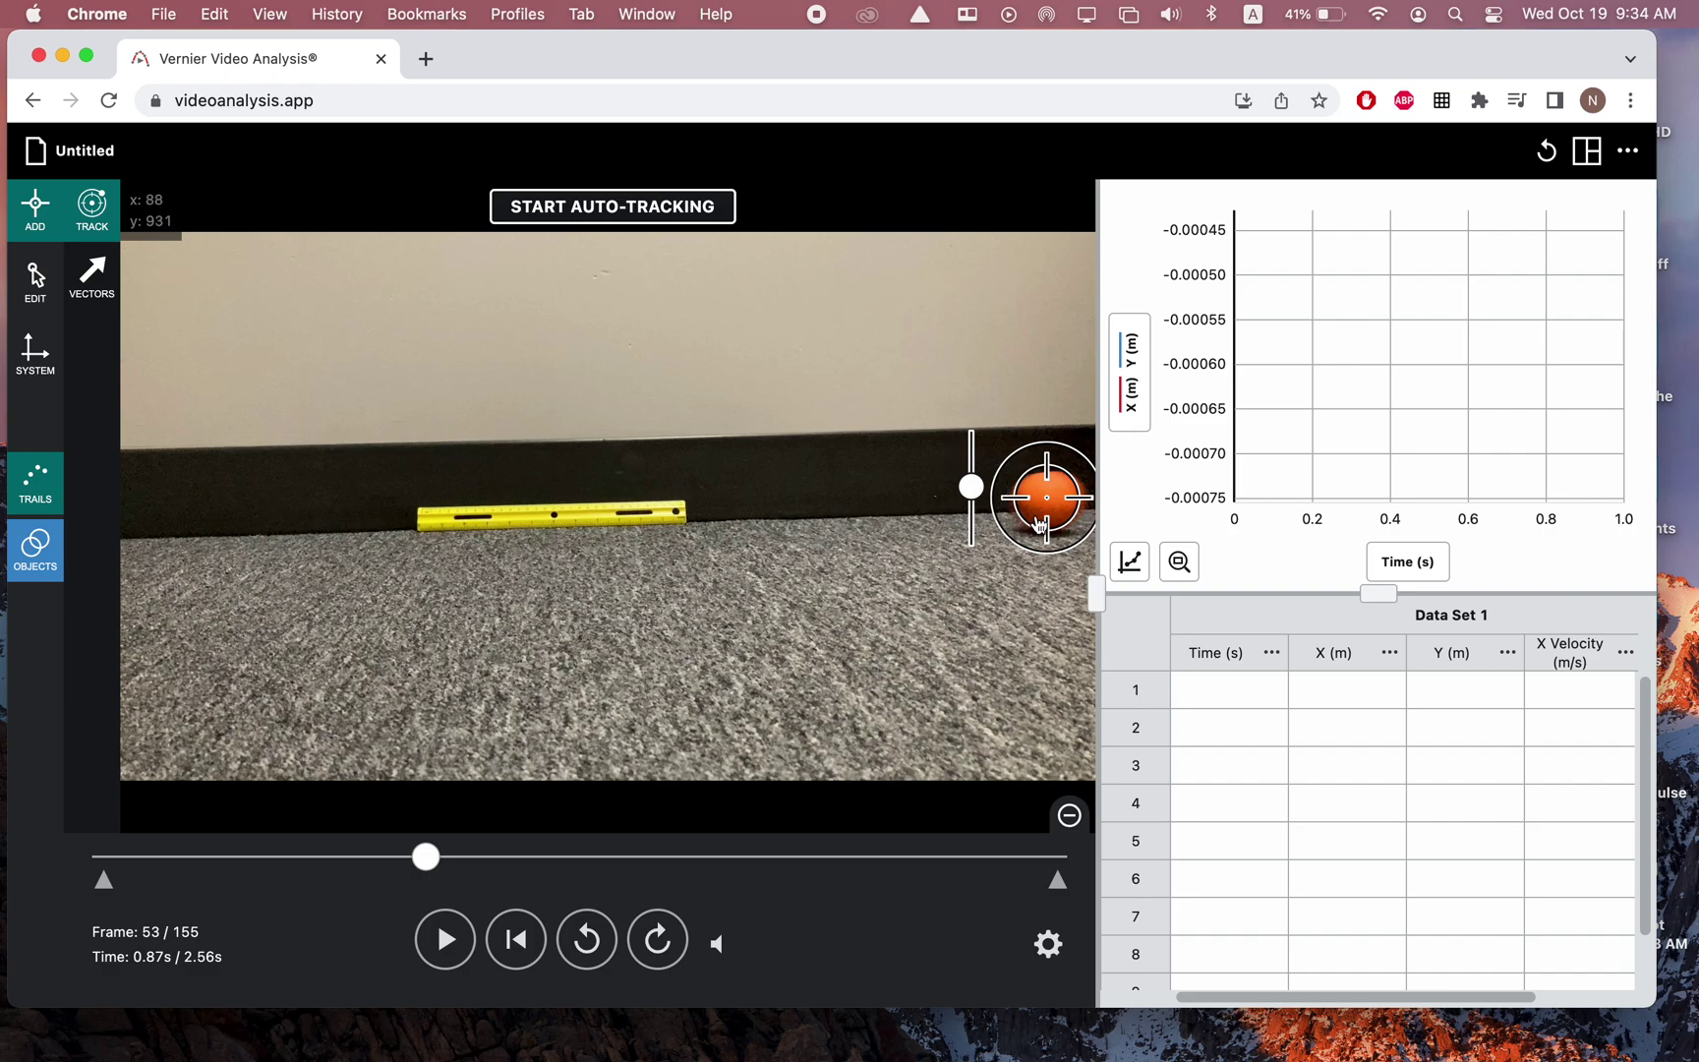
drag(1039, 515, 1042, 523)
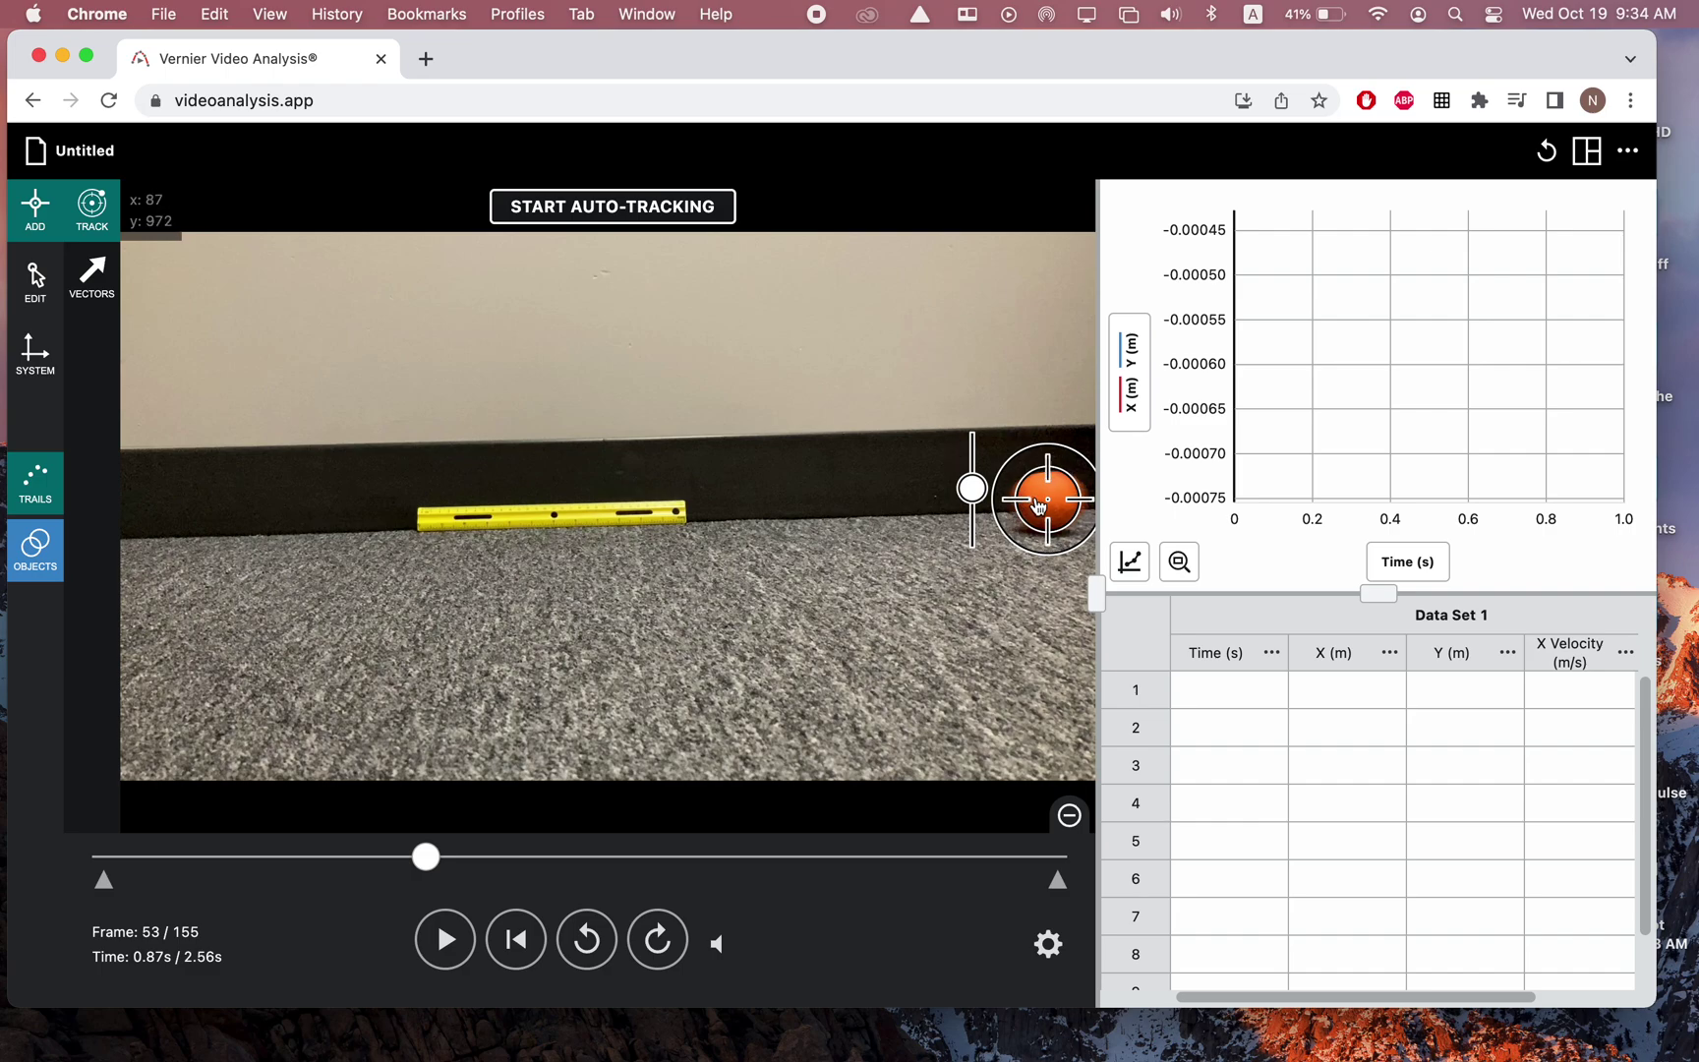
Auto-track the ball, recording 48 positions from 0.00 to 0.78 s
click(616, 209)
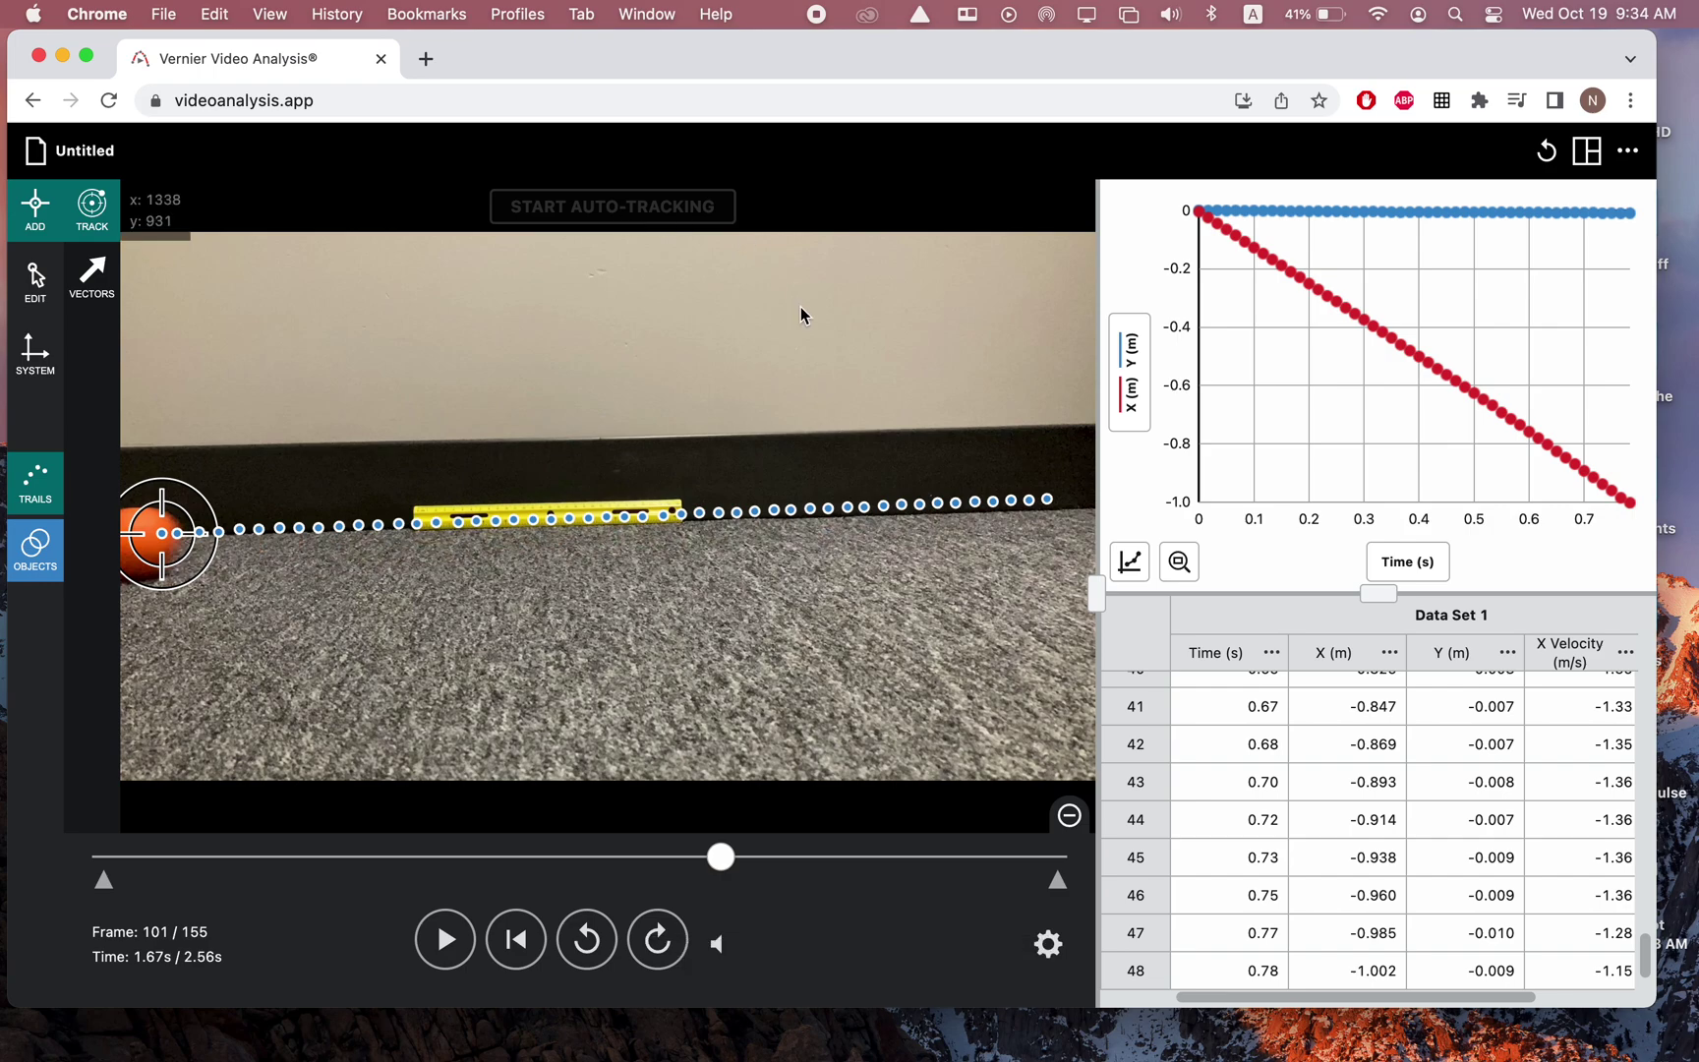
Turn off the Video panel so the position–time graph sits beside the data table
click(1588, 160)
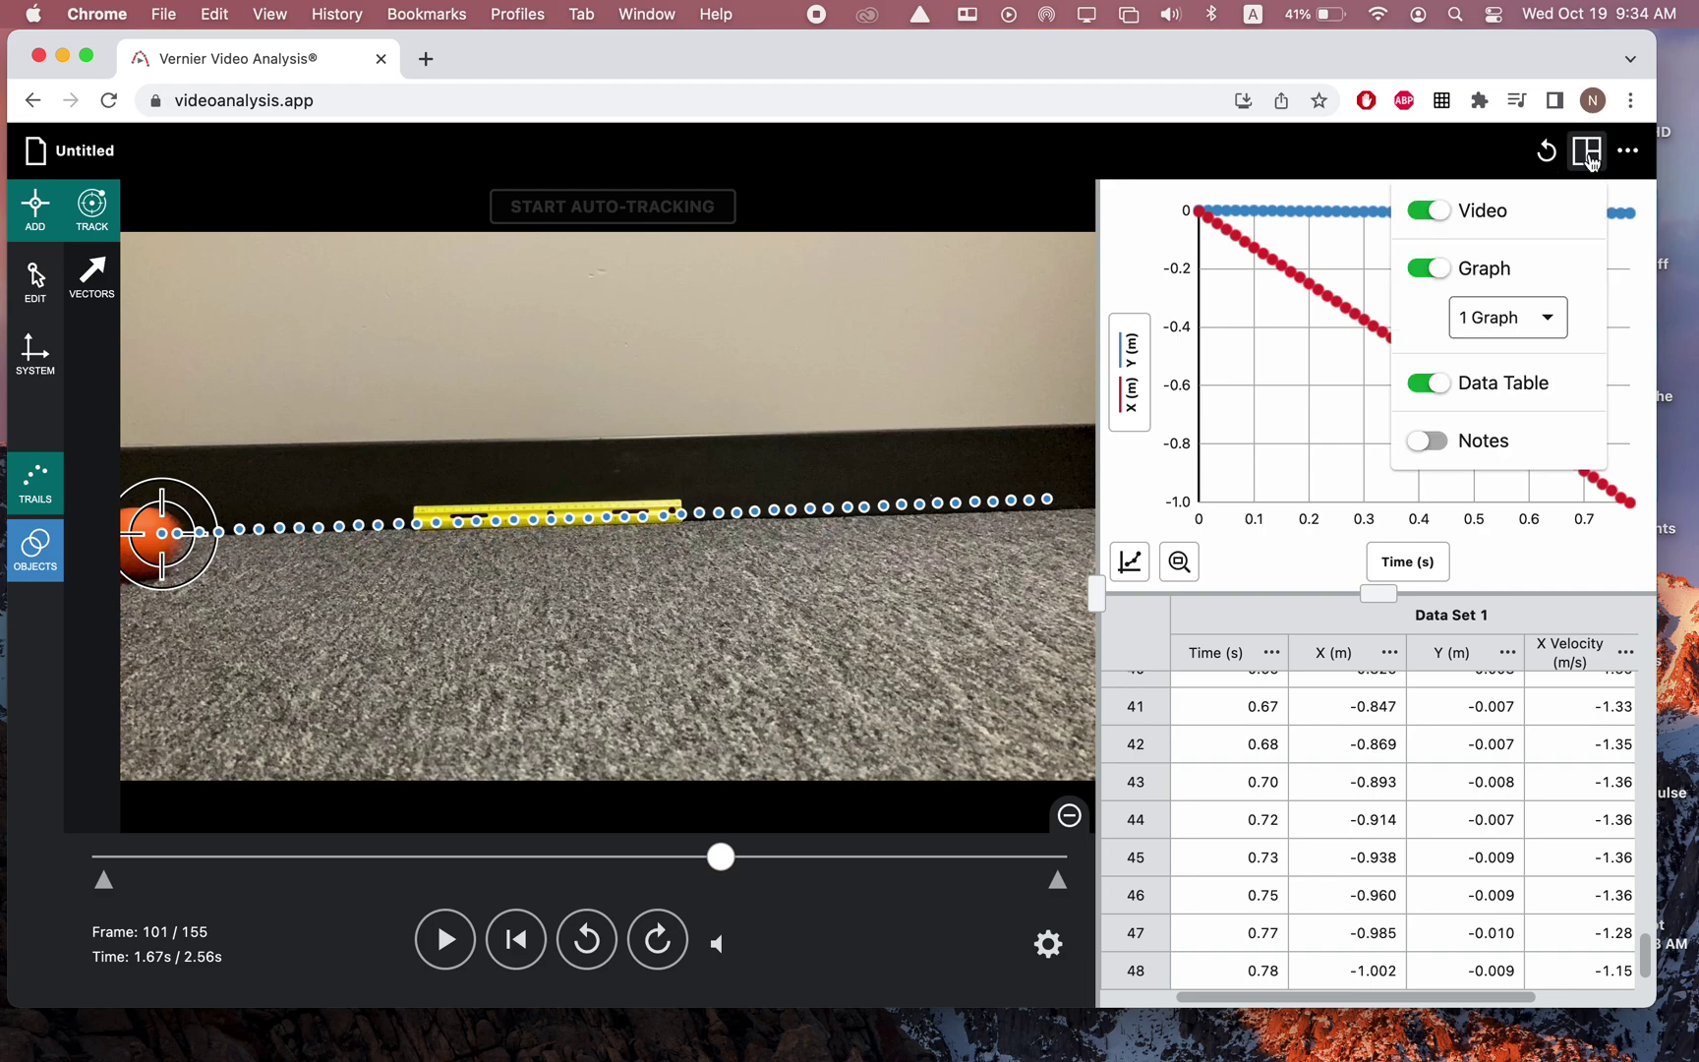
click(1426, 214)
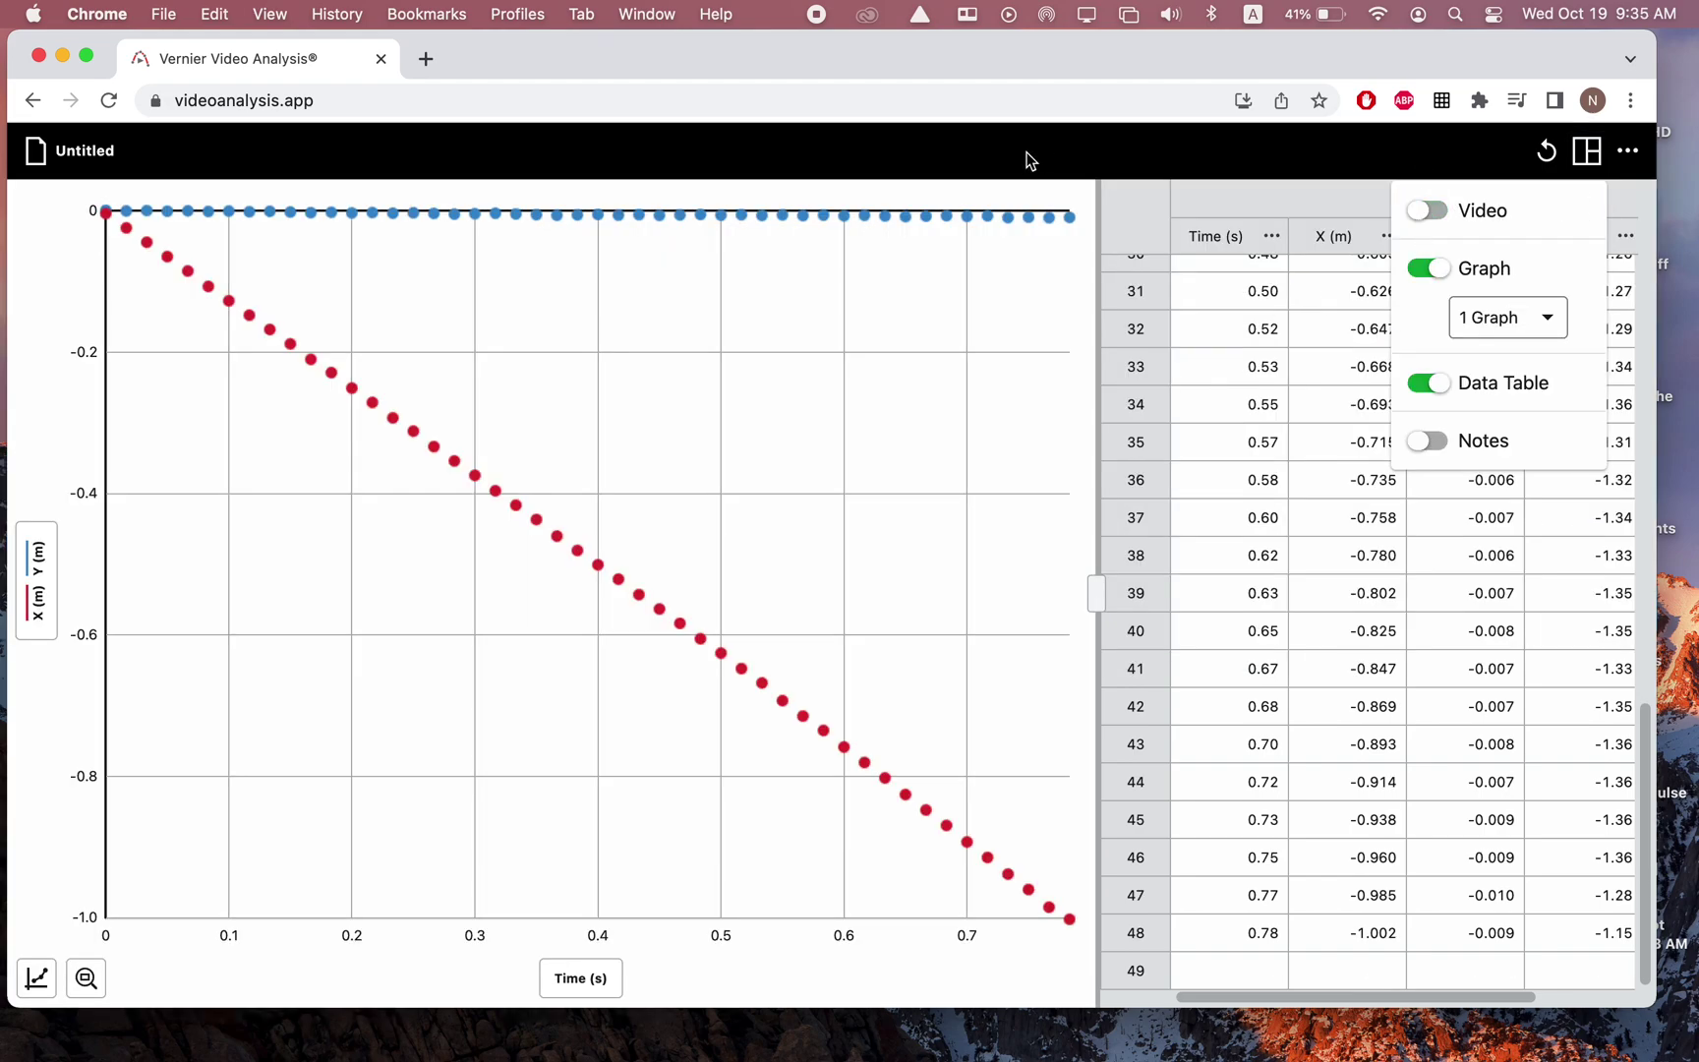
click(1288, 157)
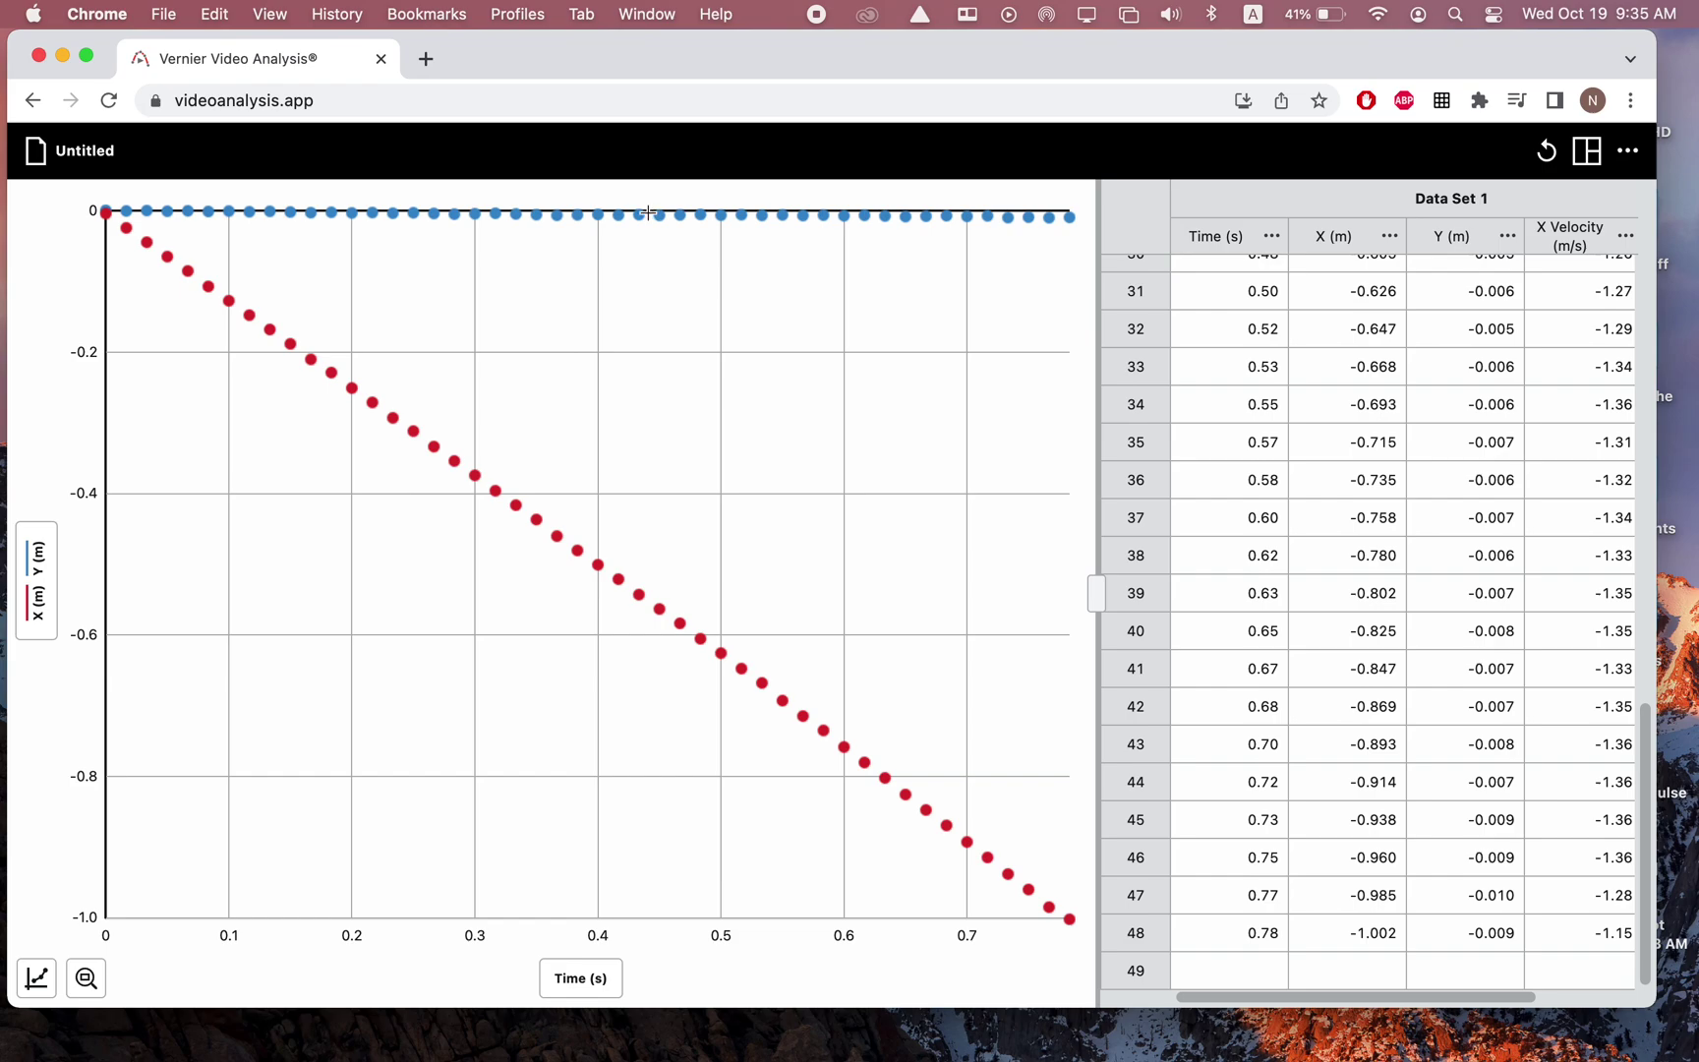
click(36, 588)
Switch off Y (m) in Plot Manager so only X position is plotted against time
click(137, 584)
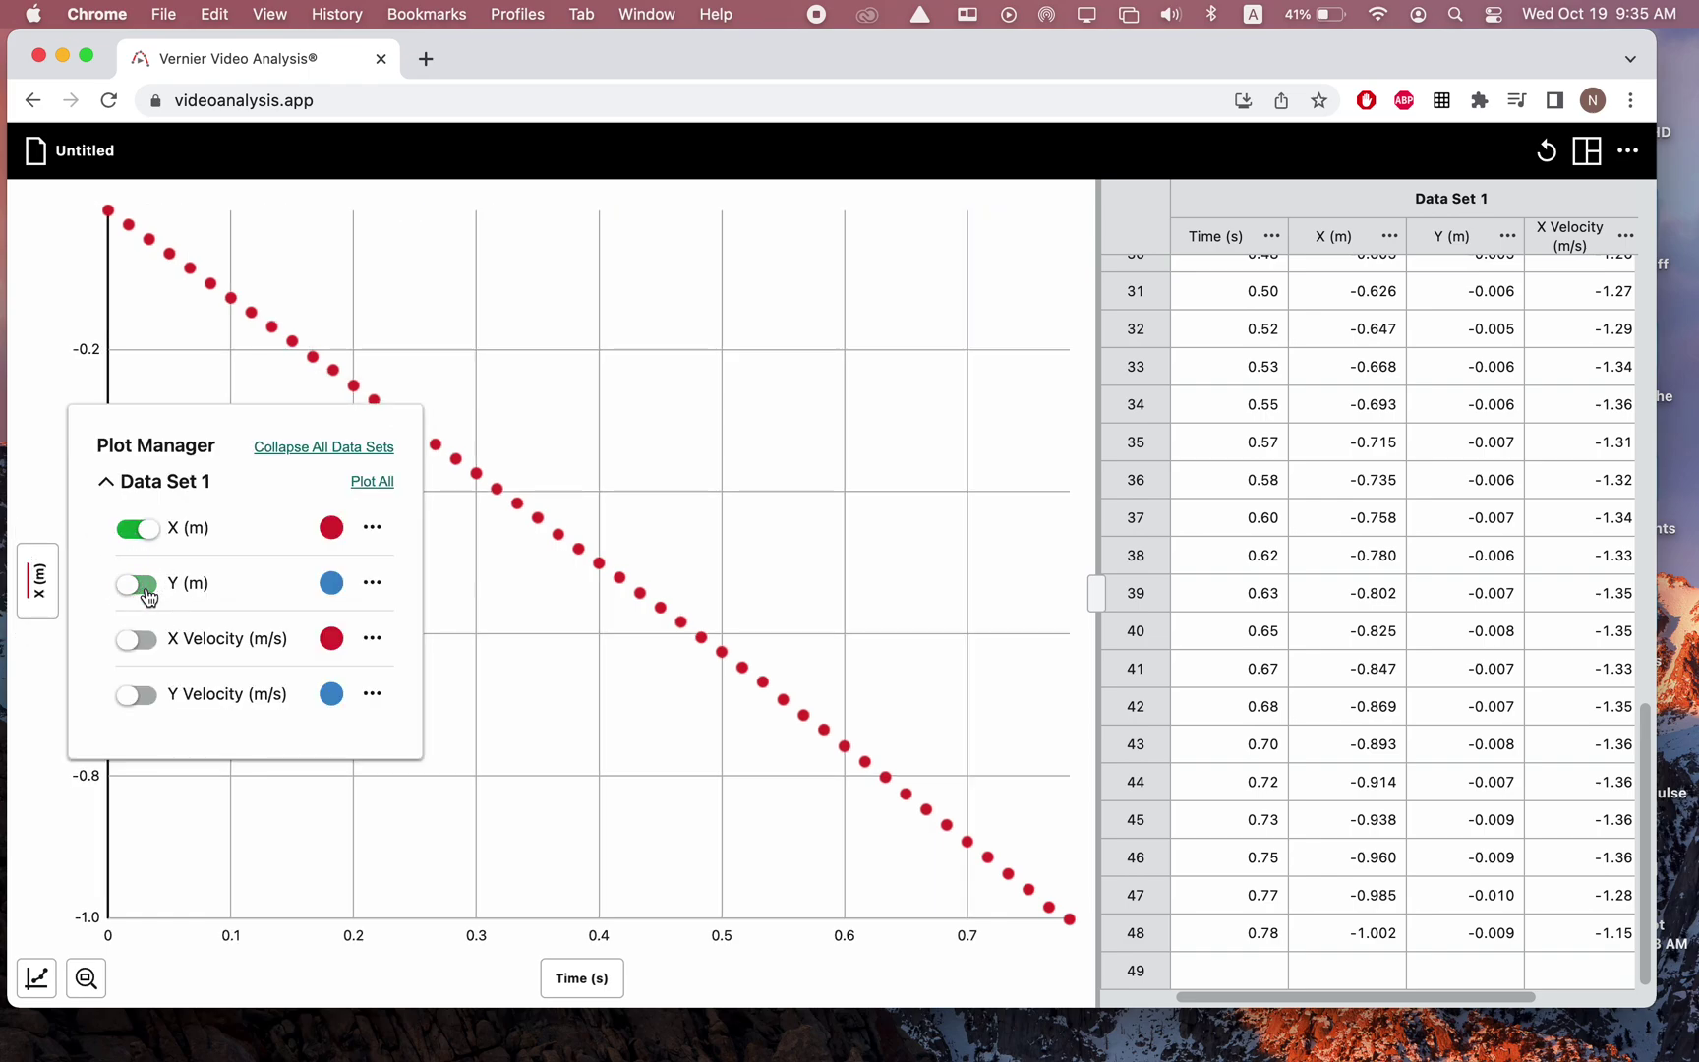
click(44, 257)
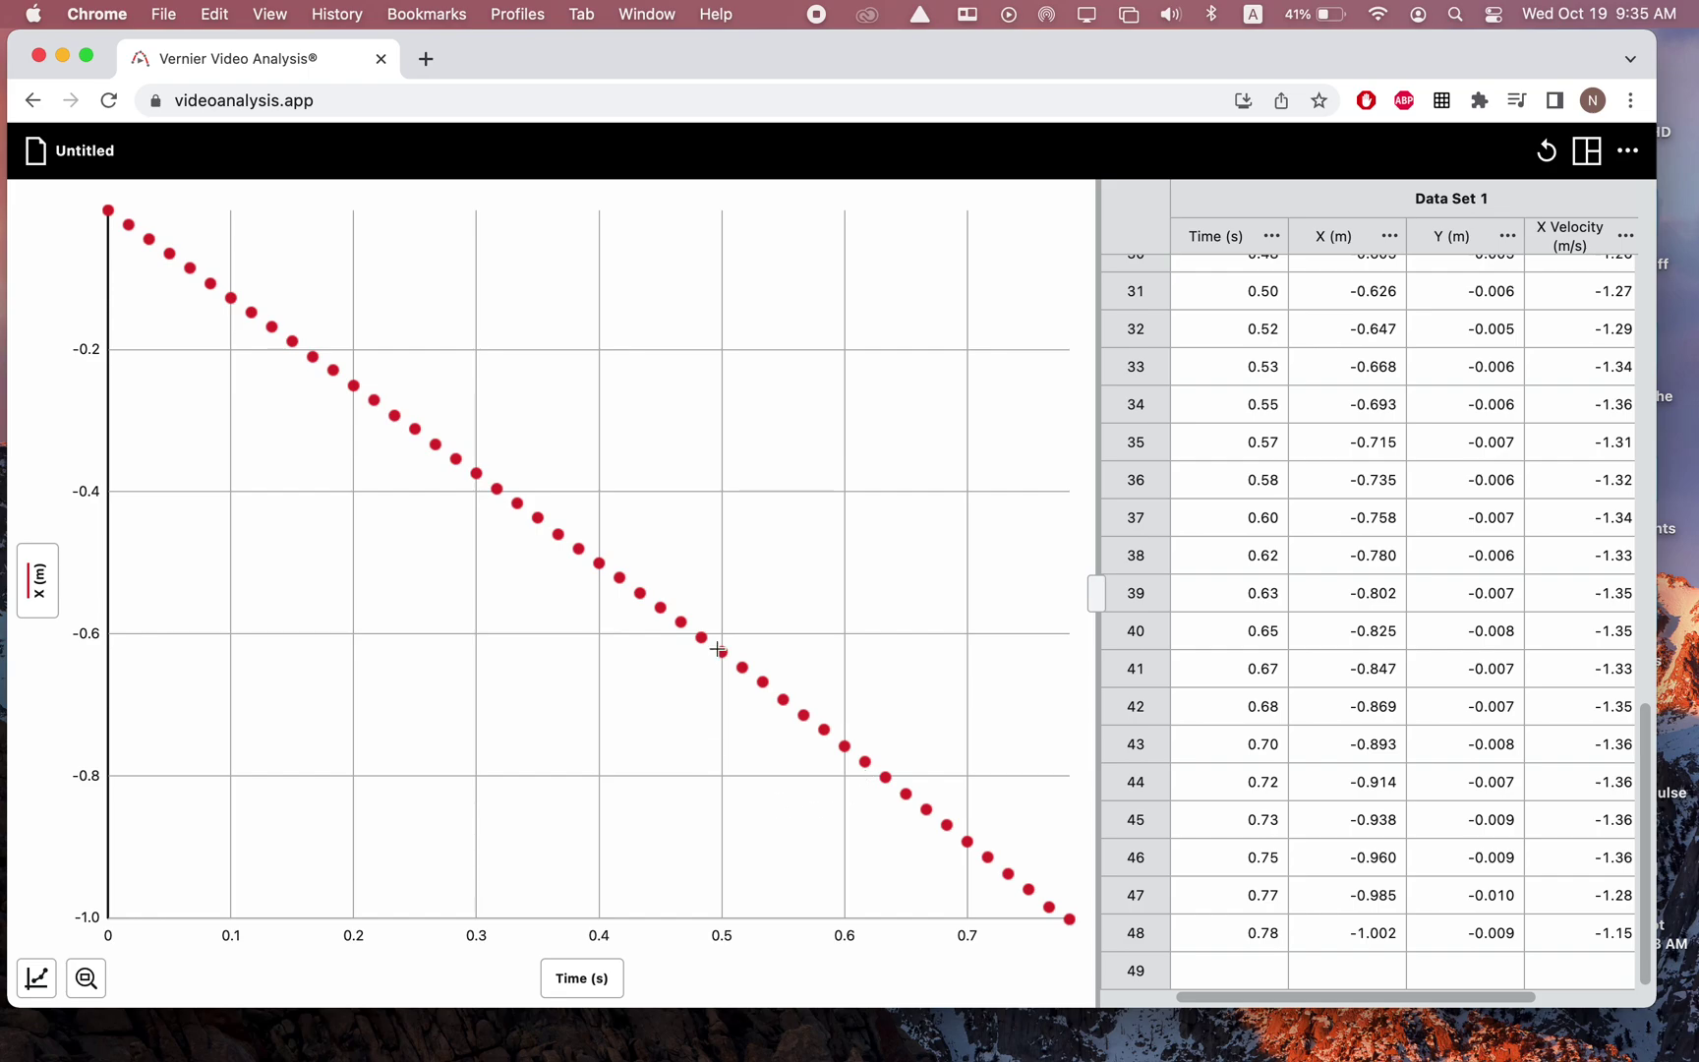
scroll(1323, 599, up, 10)
Cancel the Leave site dialog to stay on the Vernier Video Analysis page
scroll(1323, 602, left, 5)
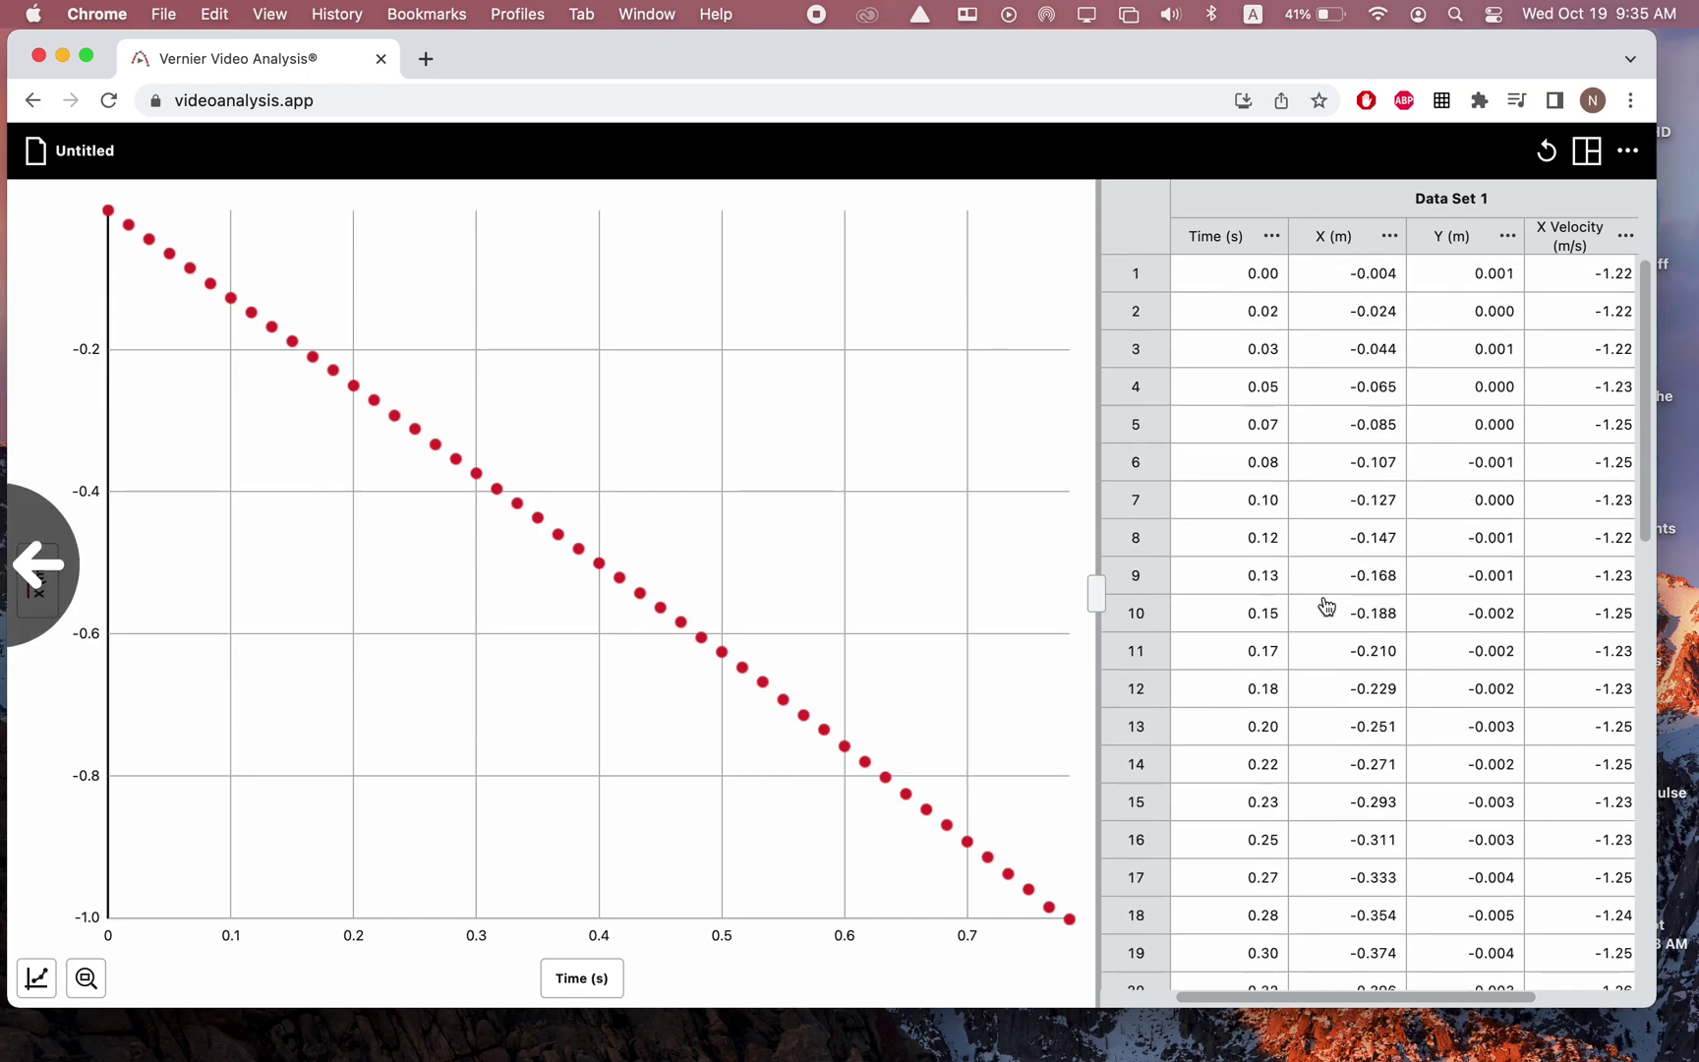
click(797, 437)
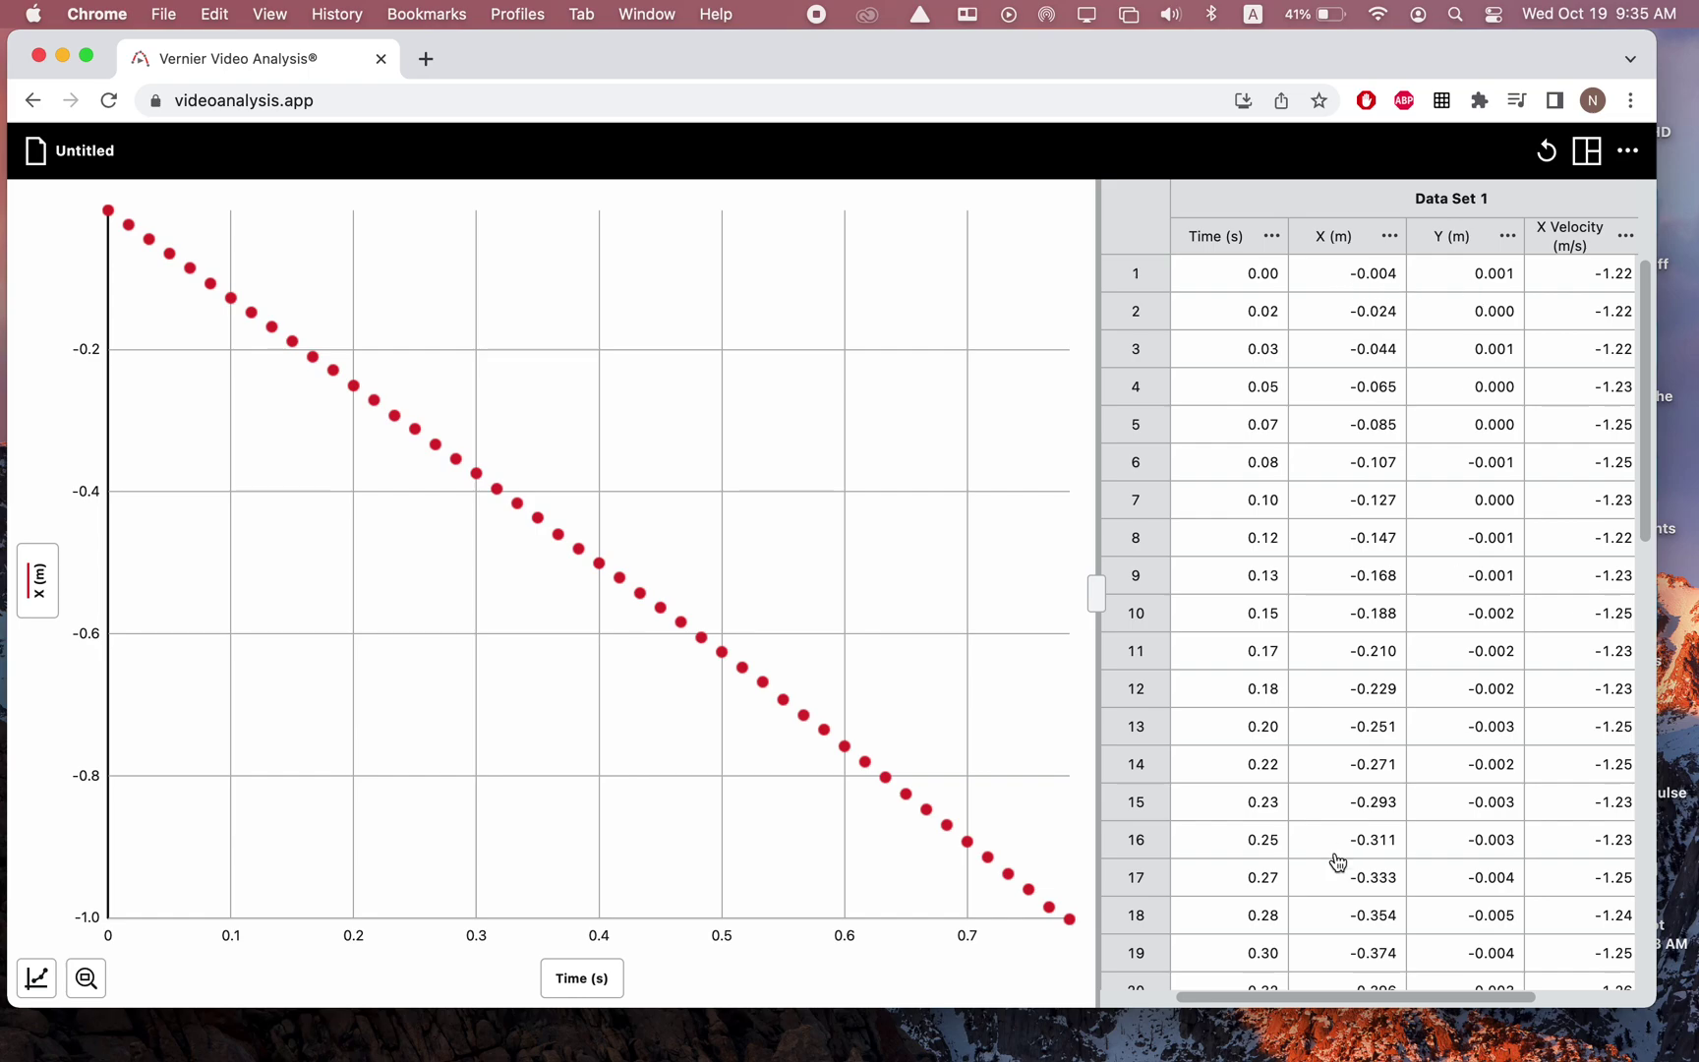
scroll(1320, 1003, right, 1)
scroll(1320, 1002, right, 5)
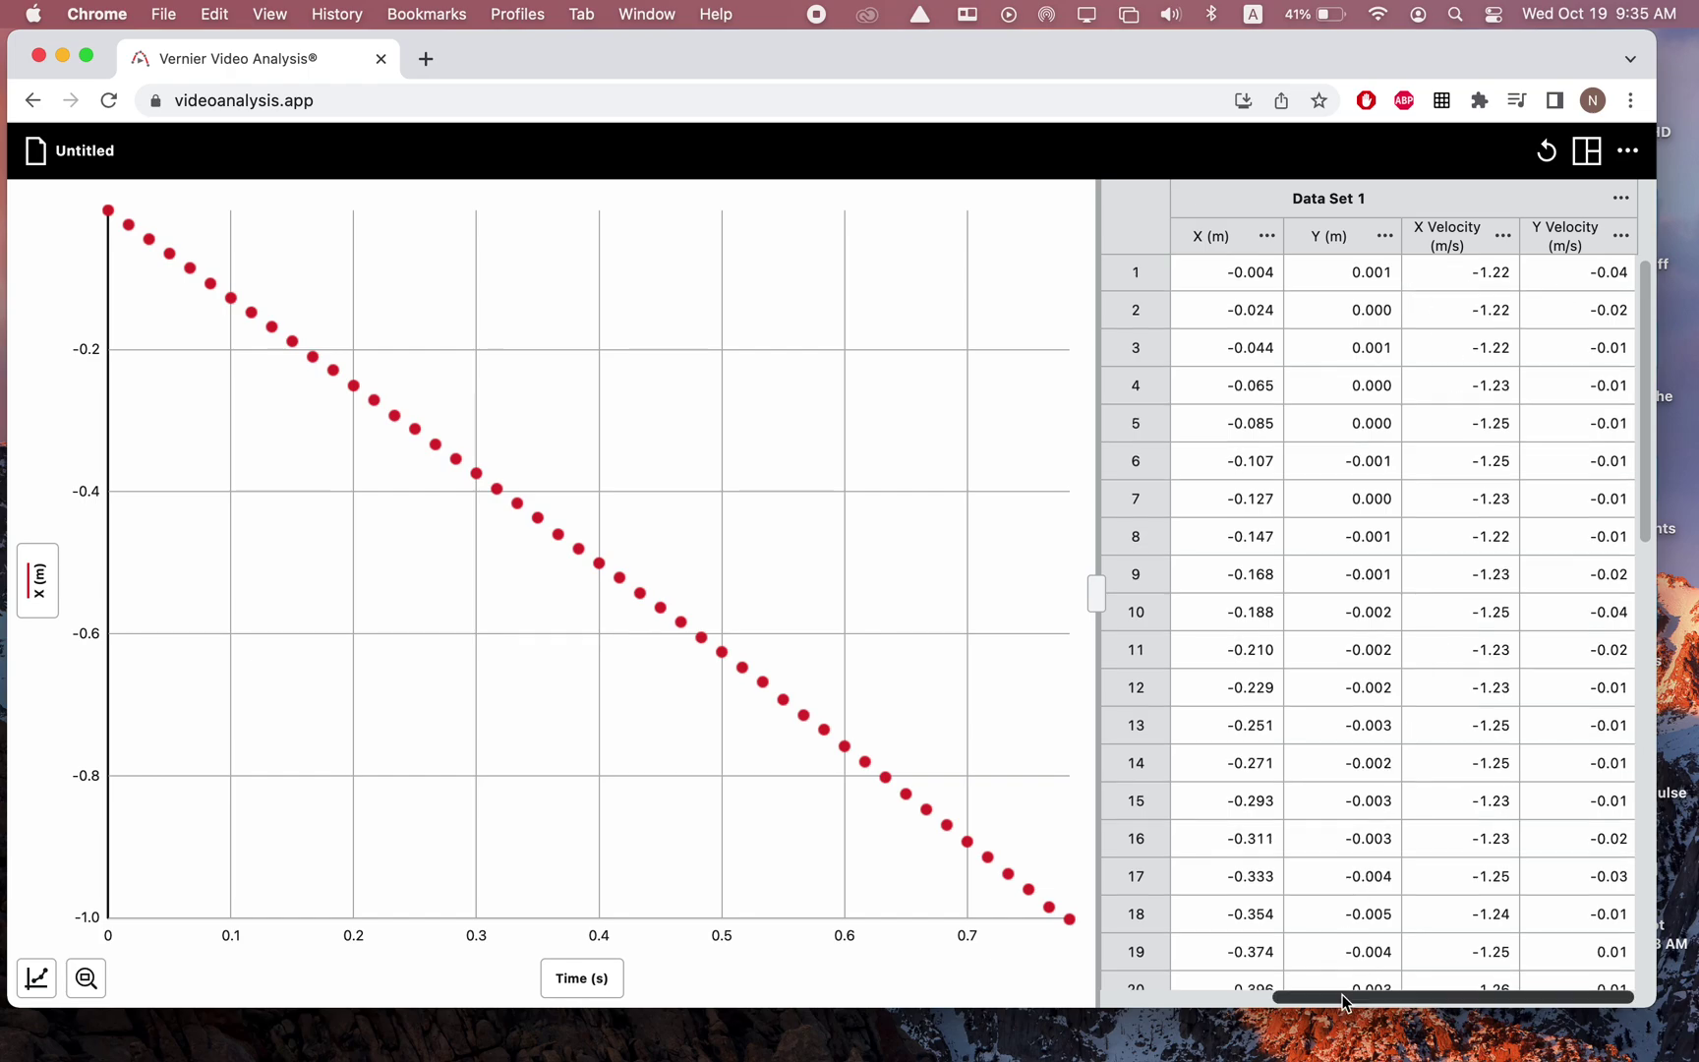
scroll(1327, 995, left, 5)
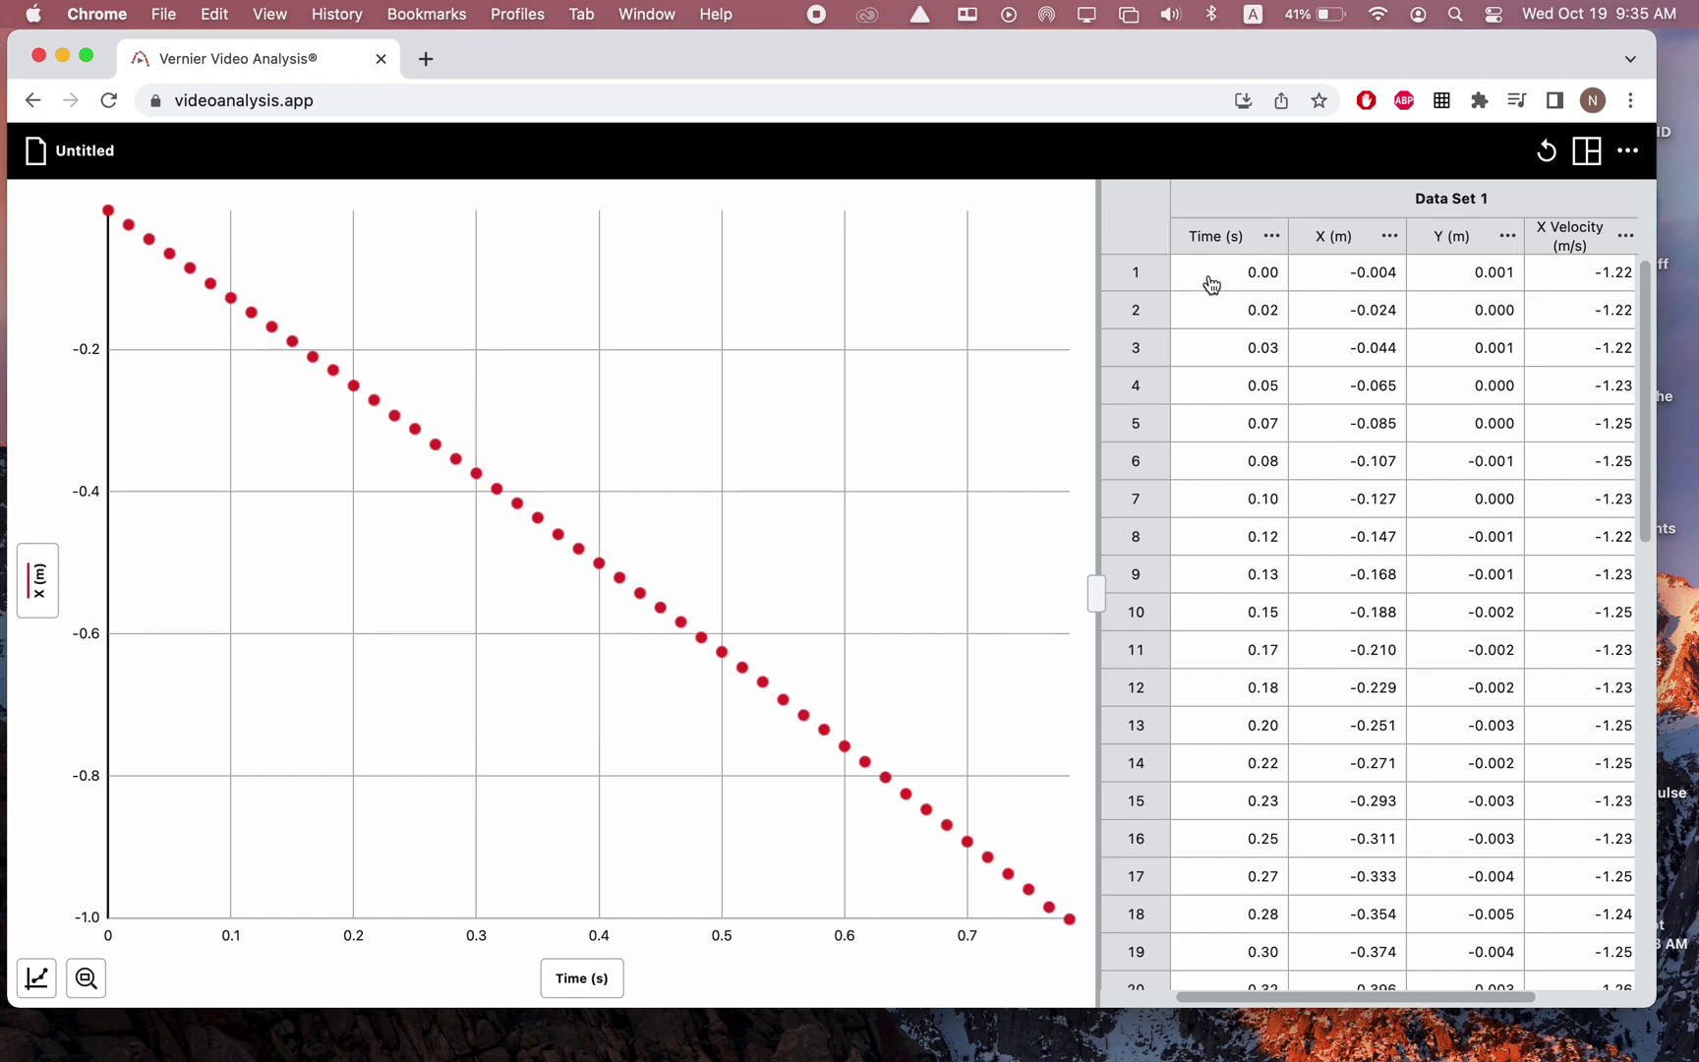
Widen the table, select Time cells rows 1–48 of Data Set 1, then restore the graph
drag(1096, 594, 936, 592)
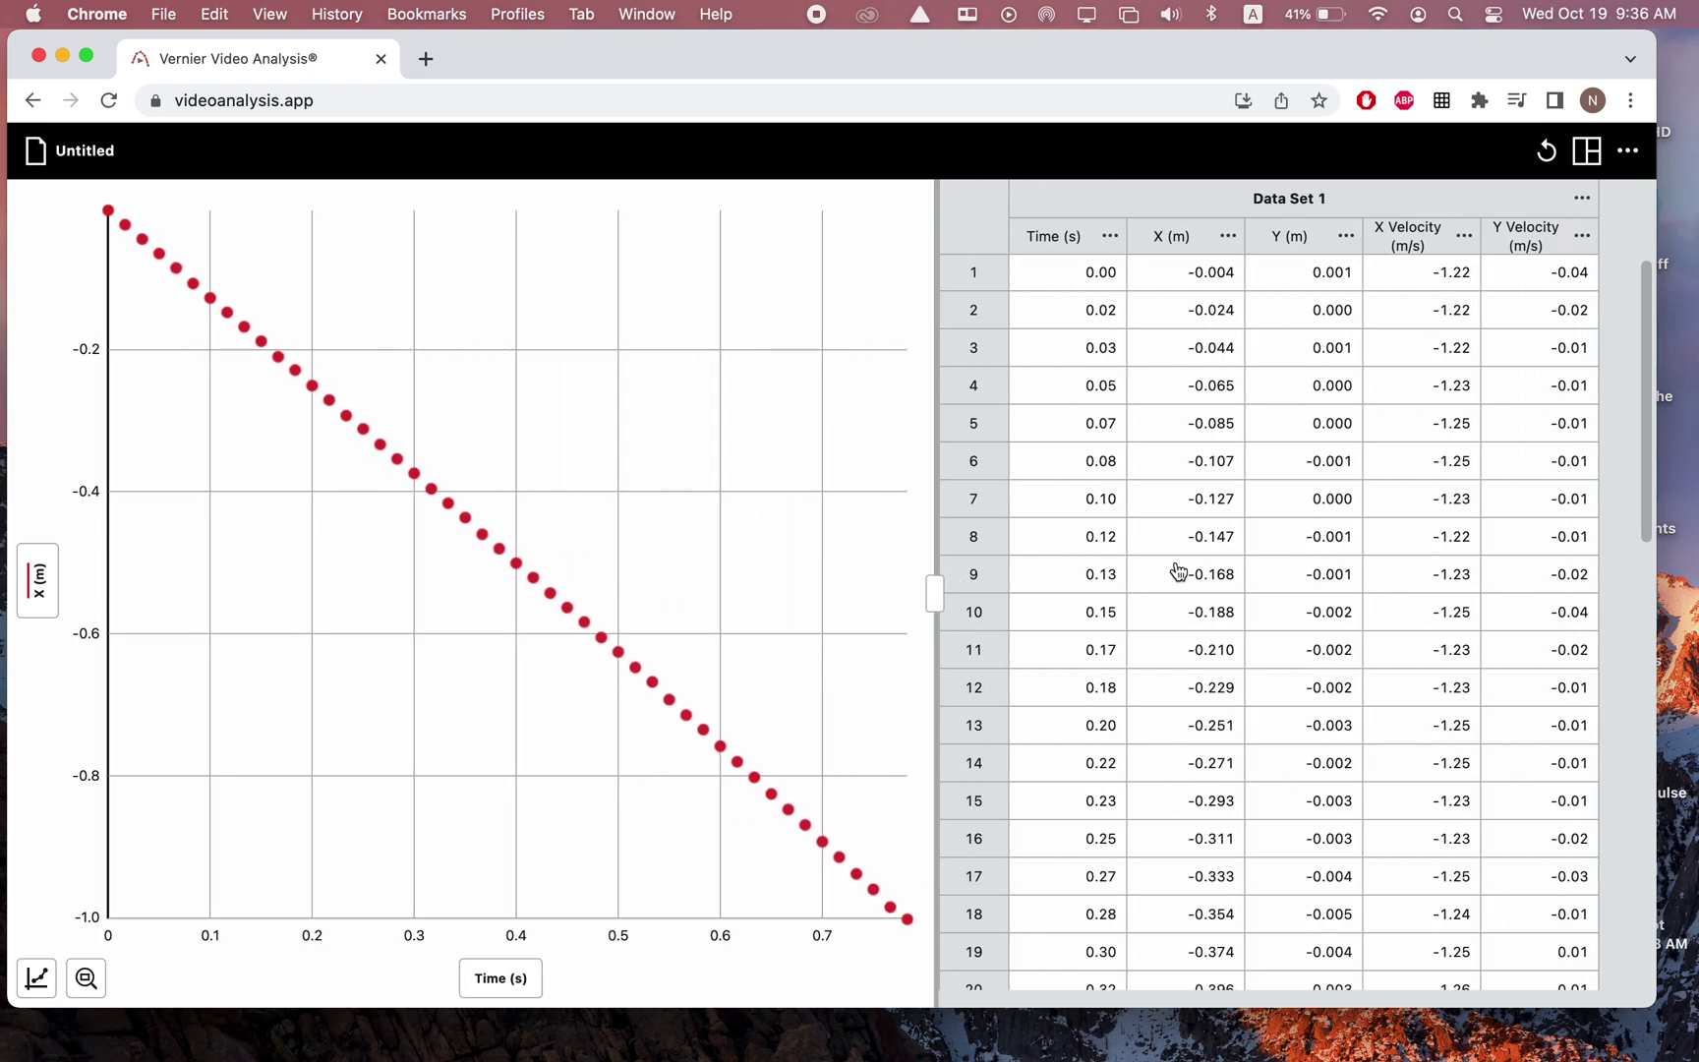
scroll(1179, 570, down, 10)
scroll(1177, 570, down, 2)
scroll(1177, 609, up, 15)
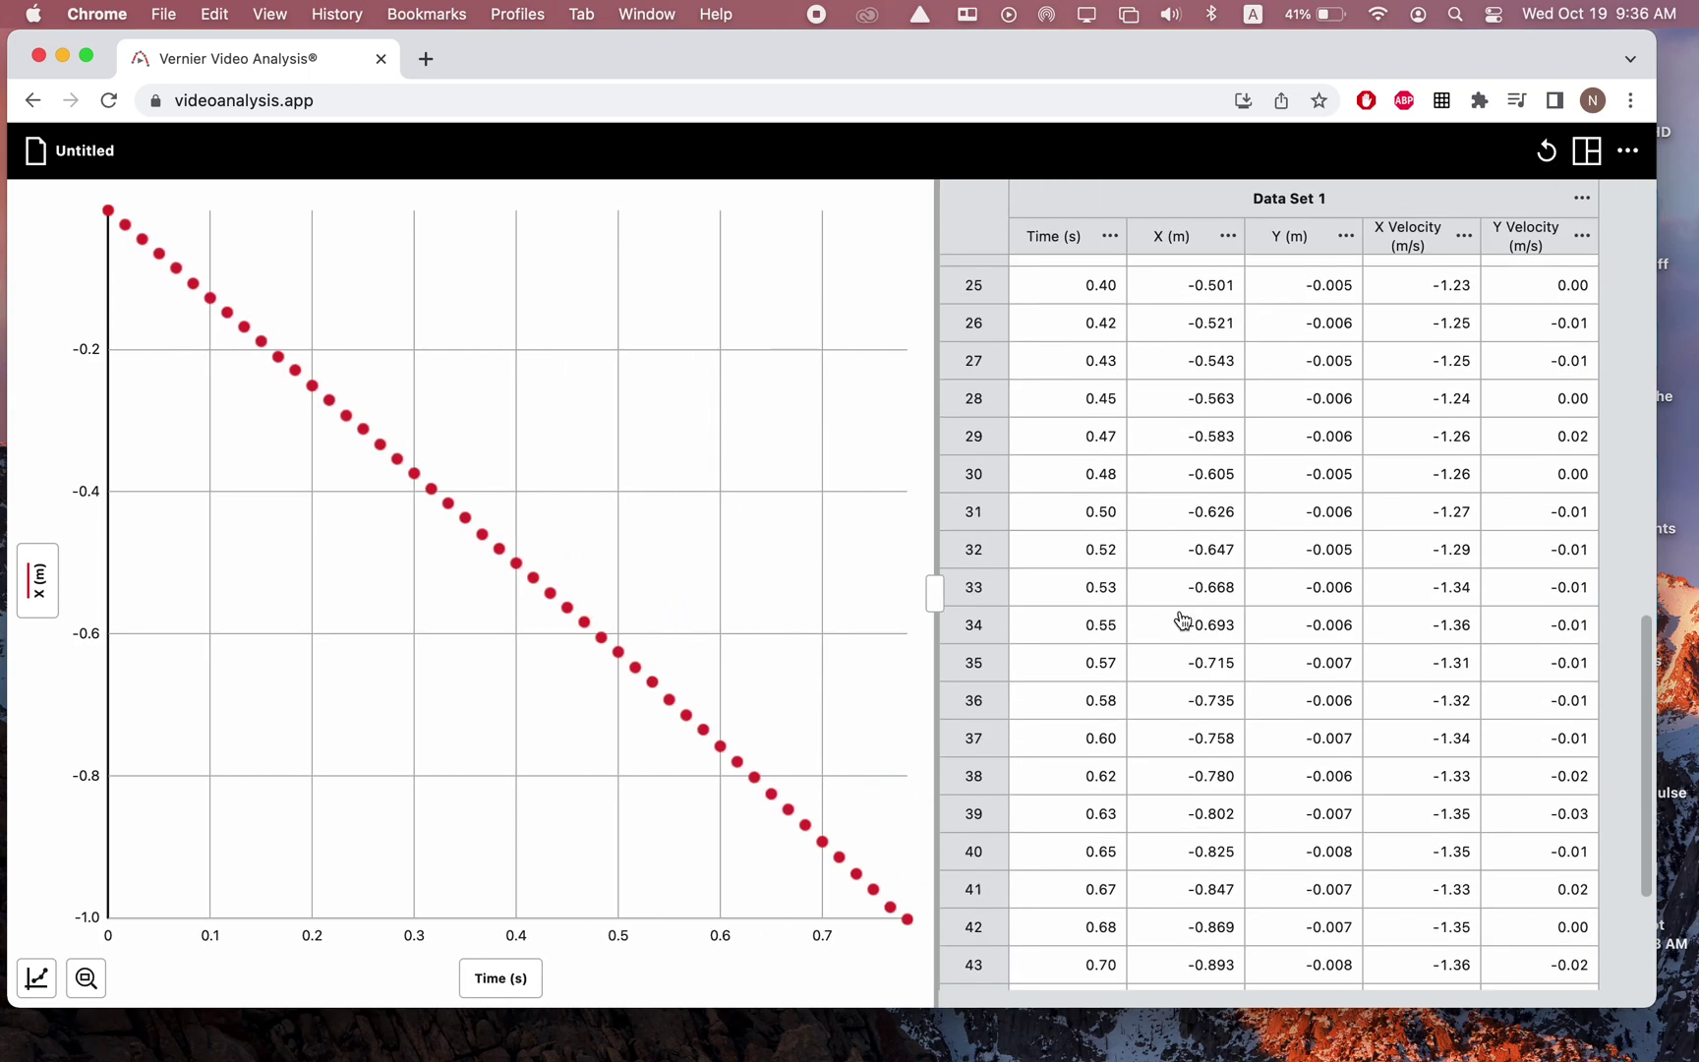
click(1064, 273)
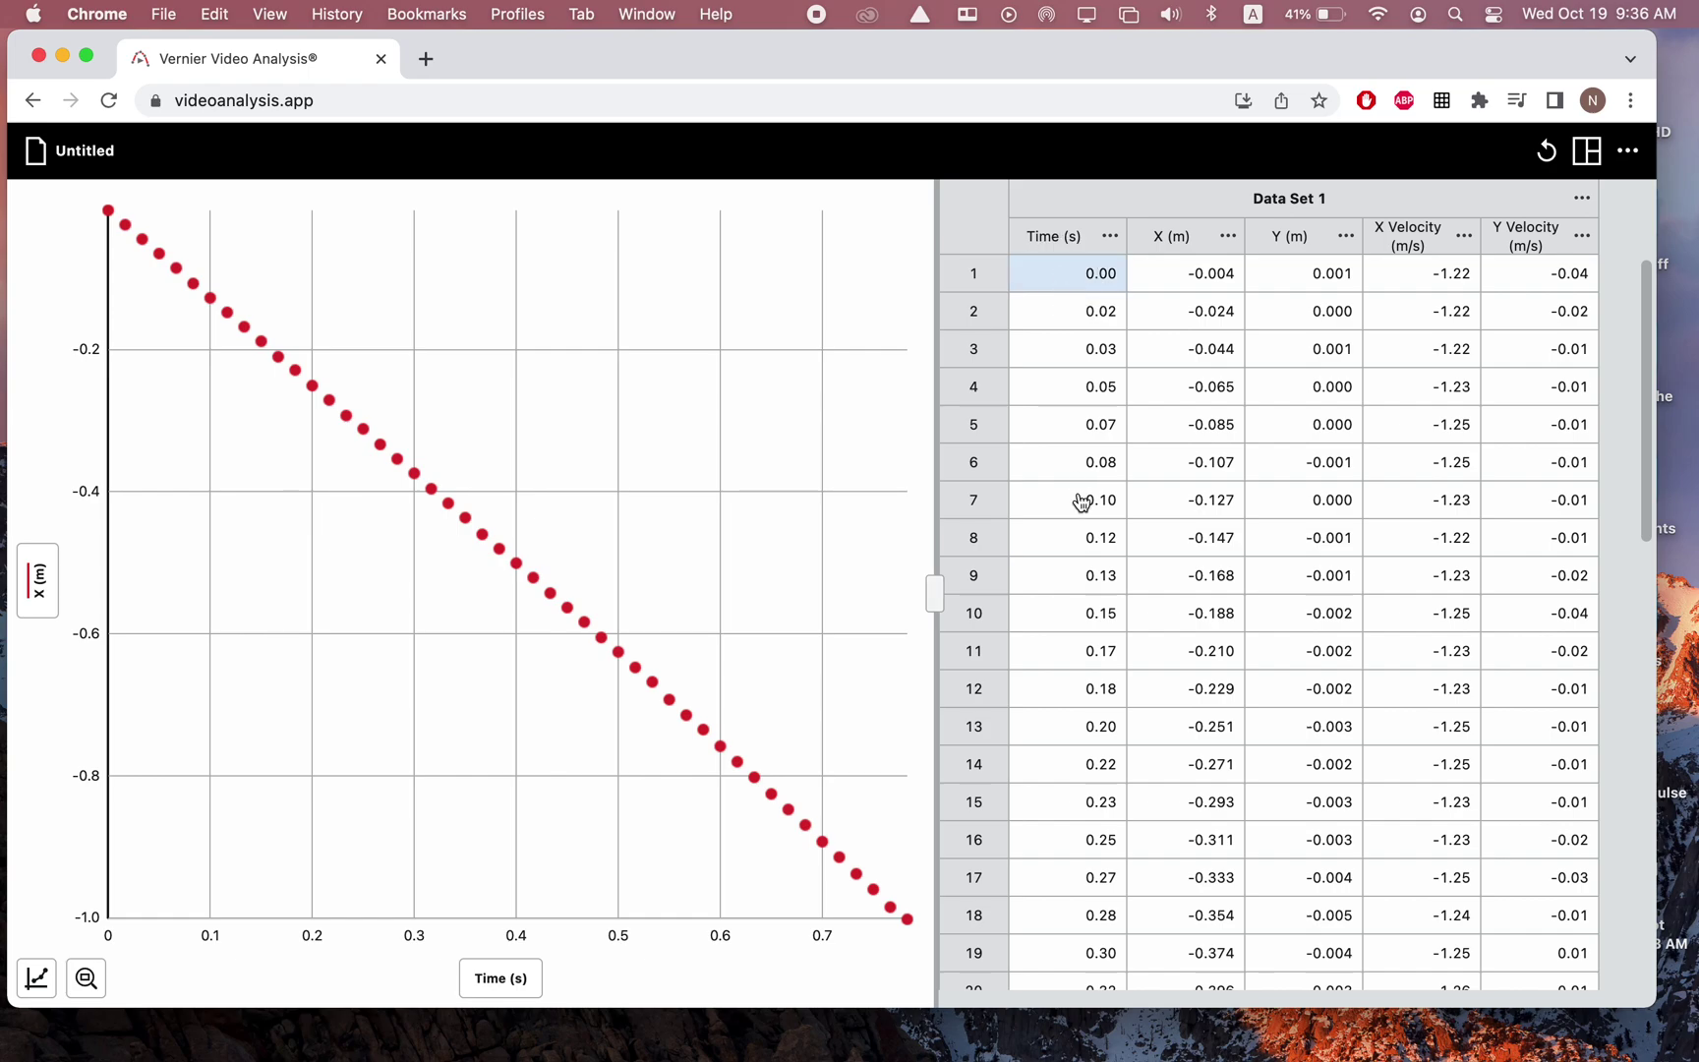
scroll(1082, 512, down, 10)
shift+click(1074, 940)
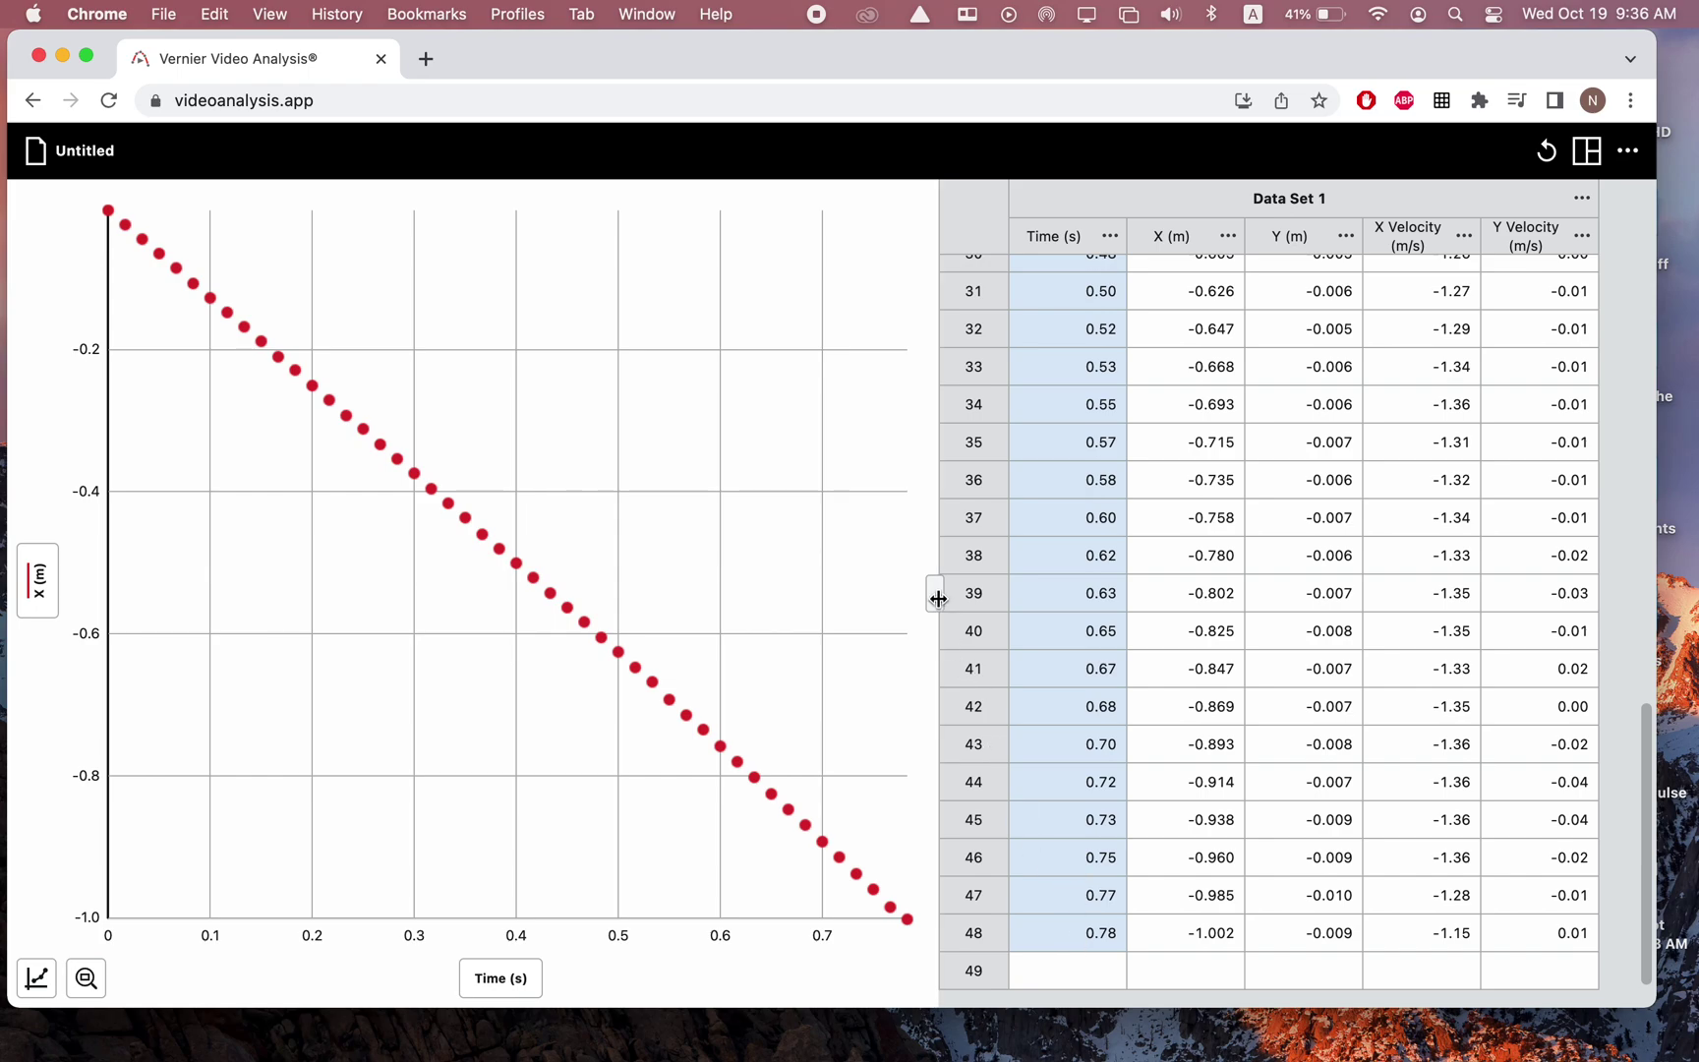
drag(935, 593, 1048, 586)
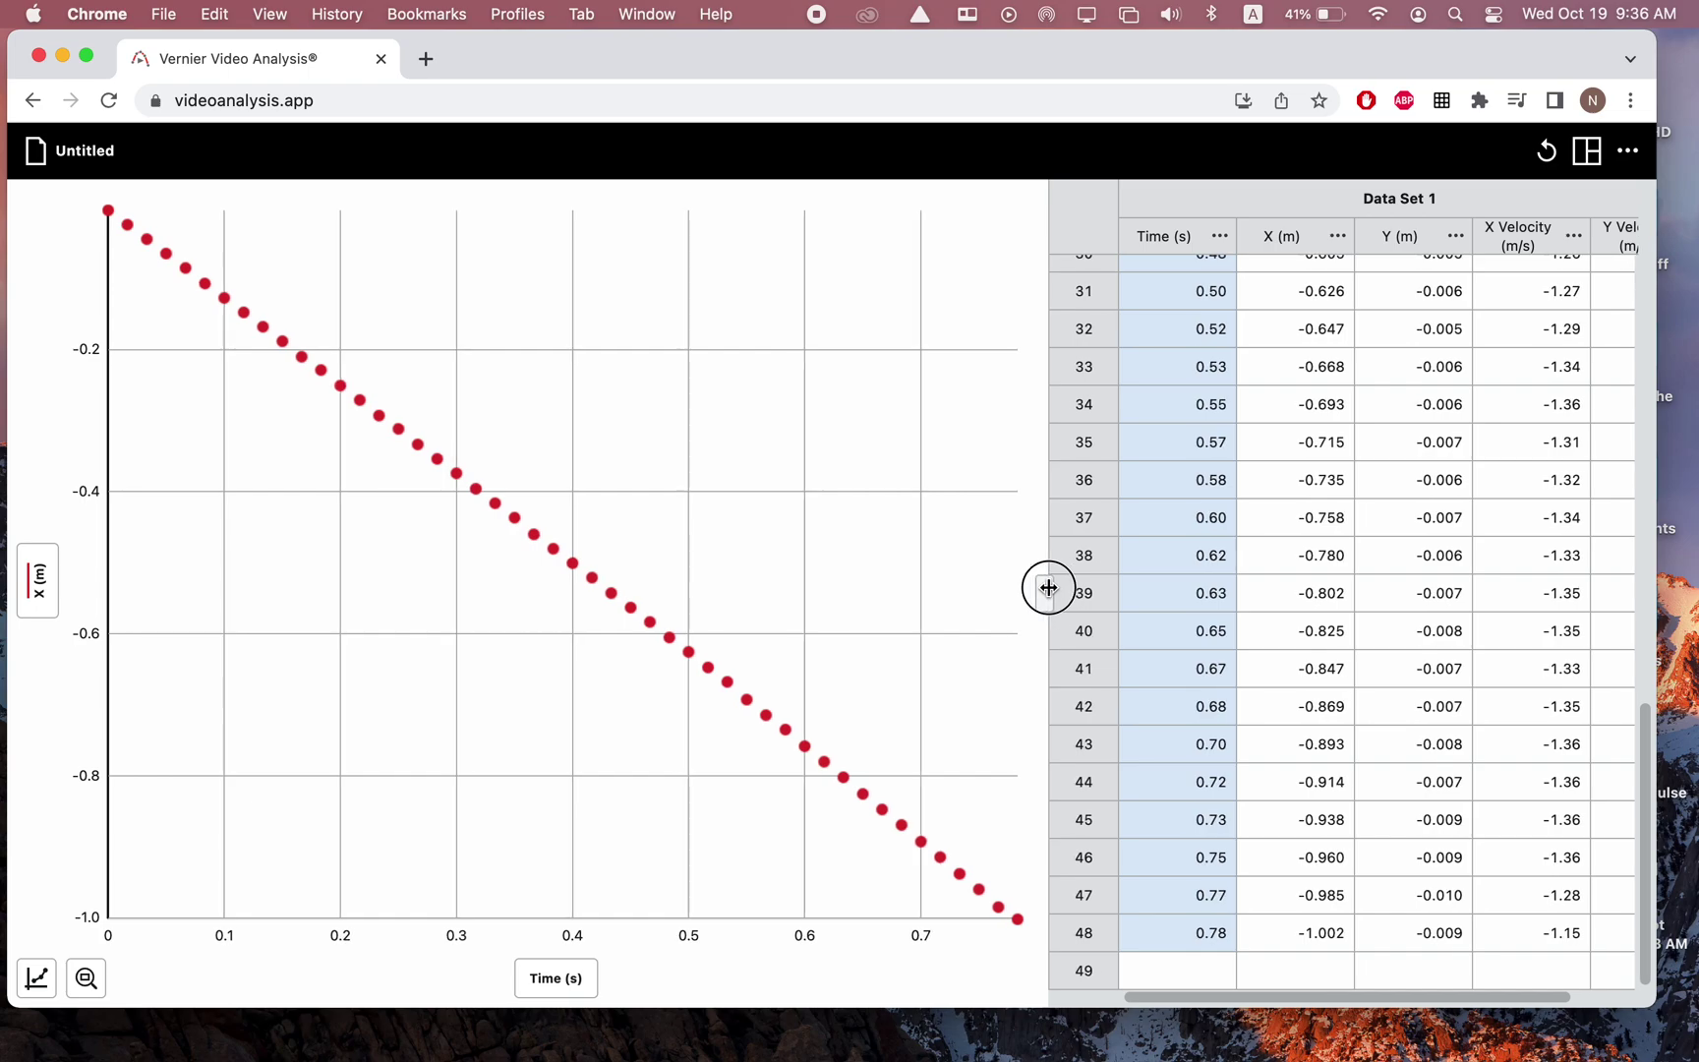
click(914, 528)
Show position statistics (48 samples, mean −0.495 m, std dev 0.297) and start a Linear curve fit
click(280, 478)
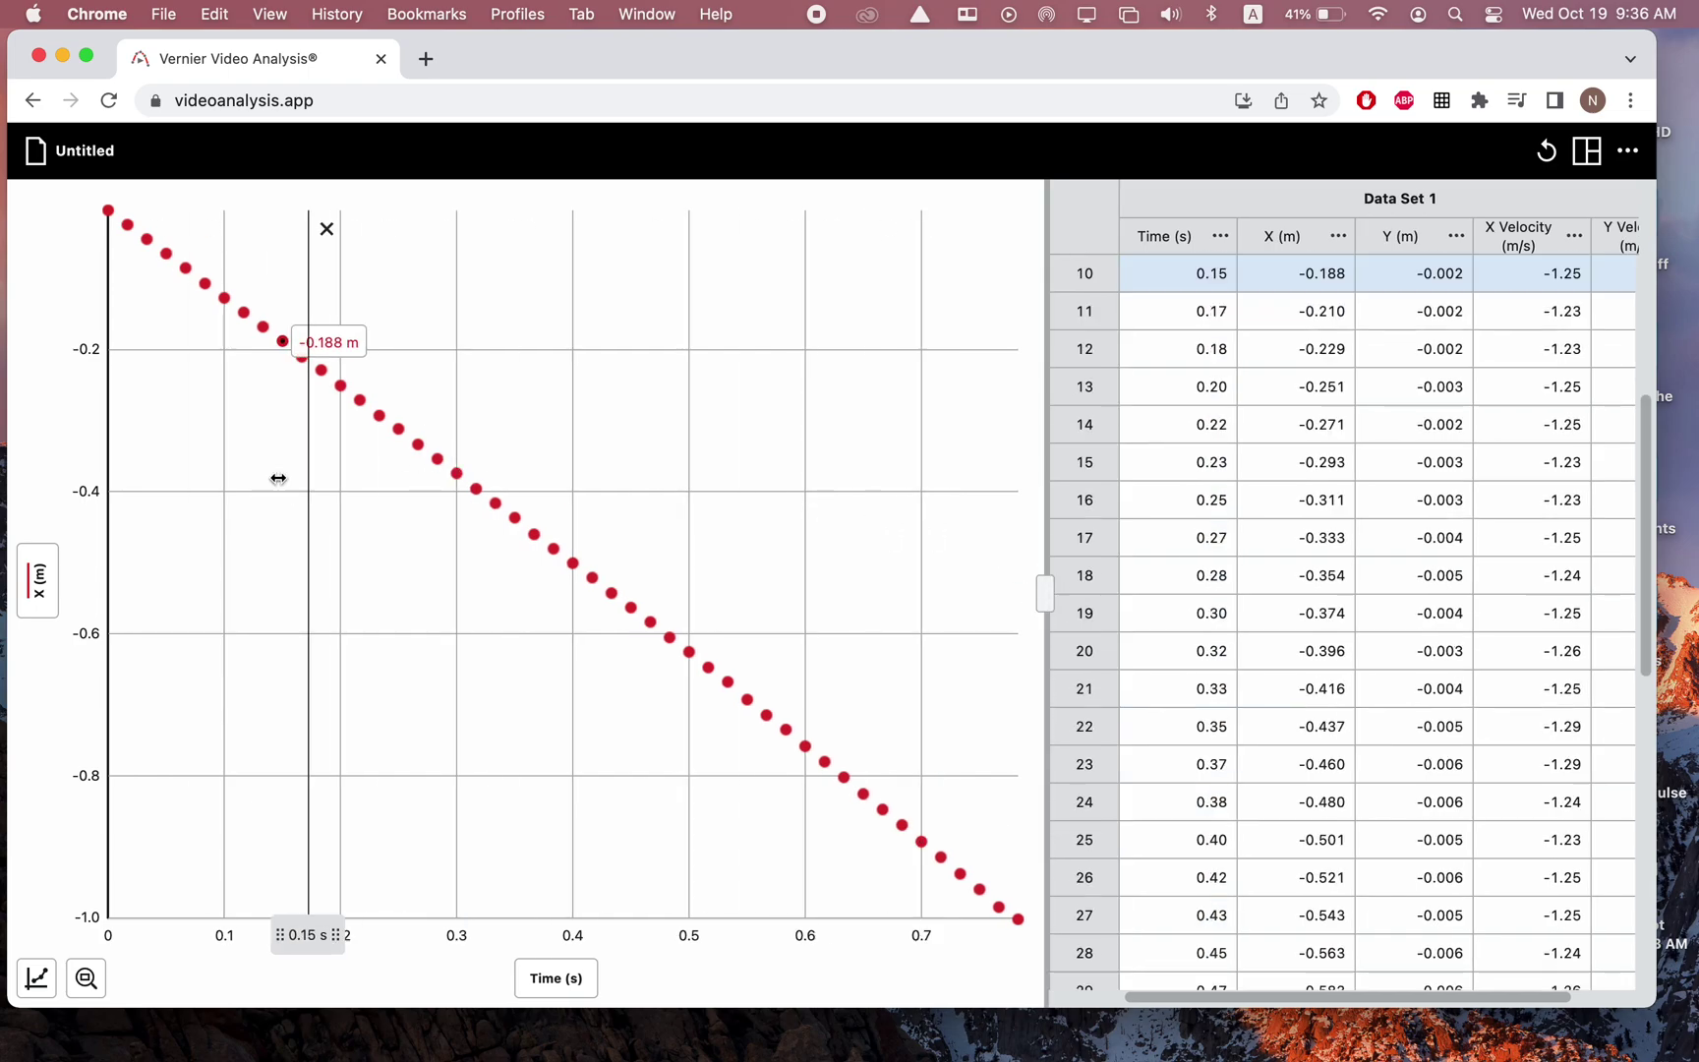
click(38, 977)
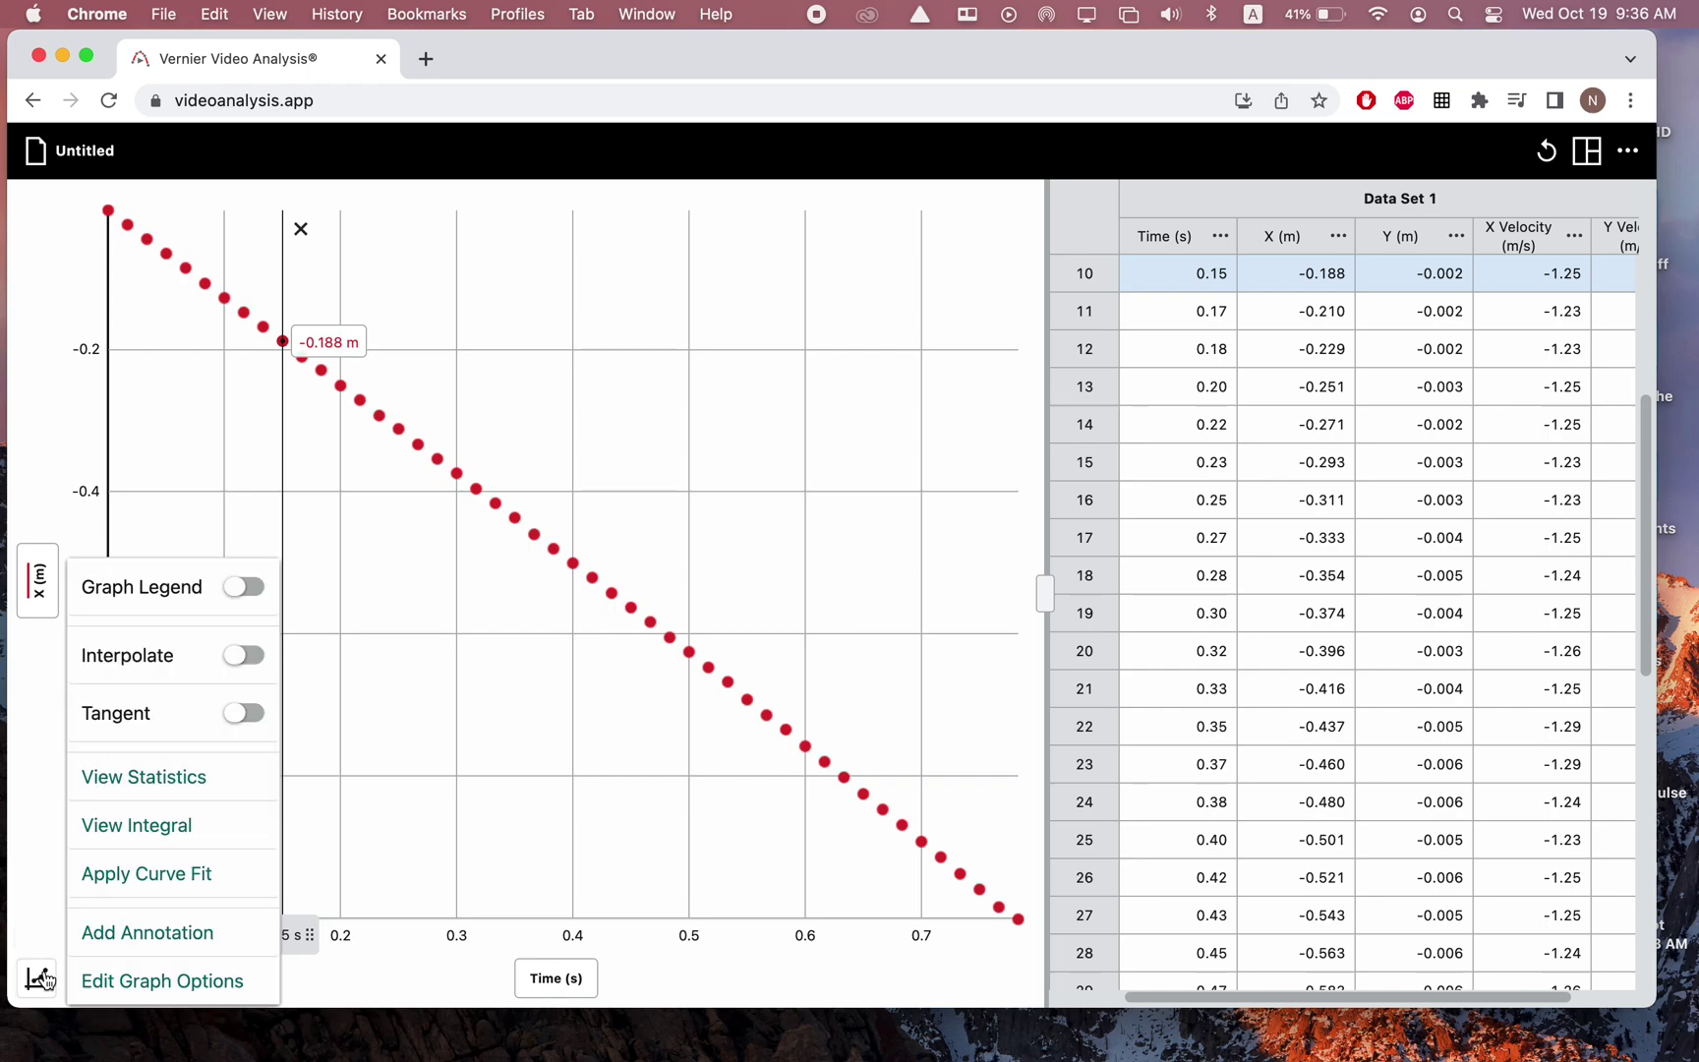
click(146, 779)
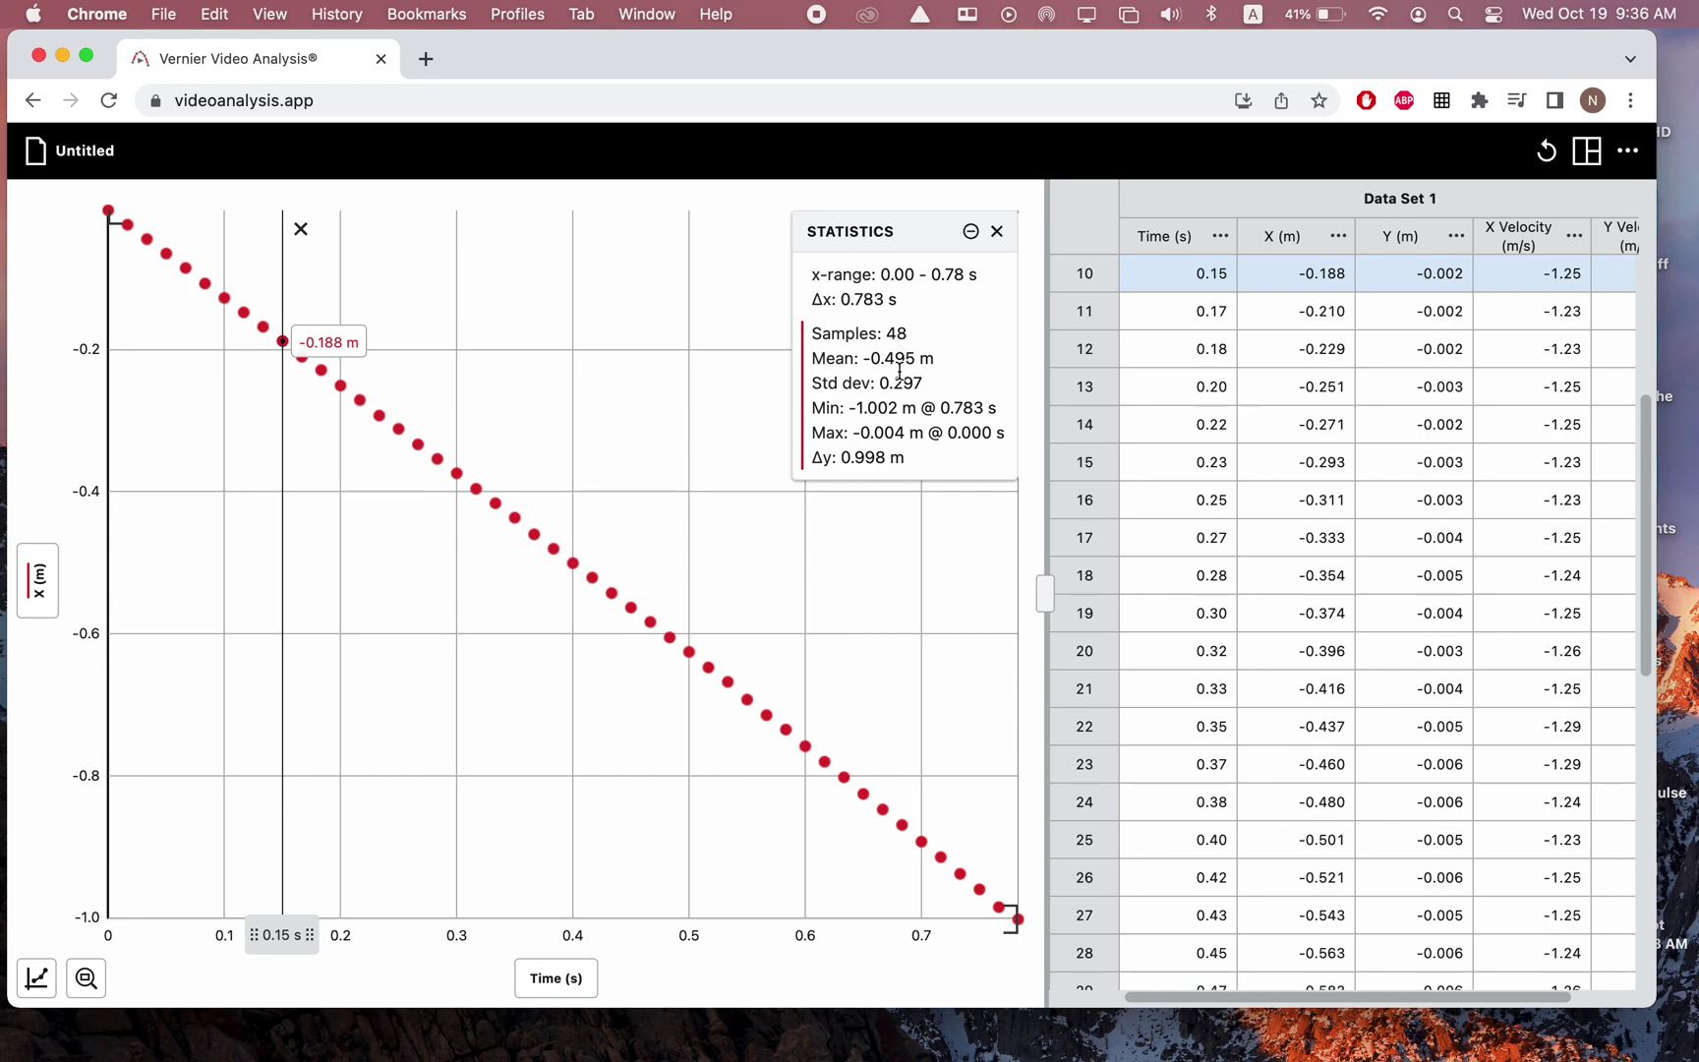
click(36, 978)
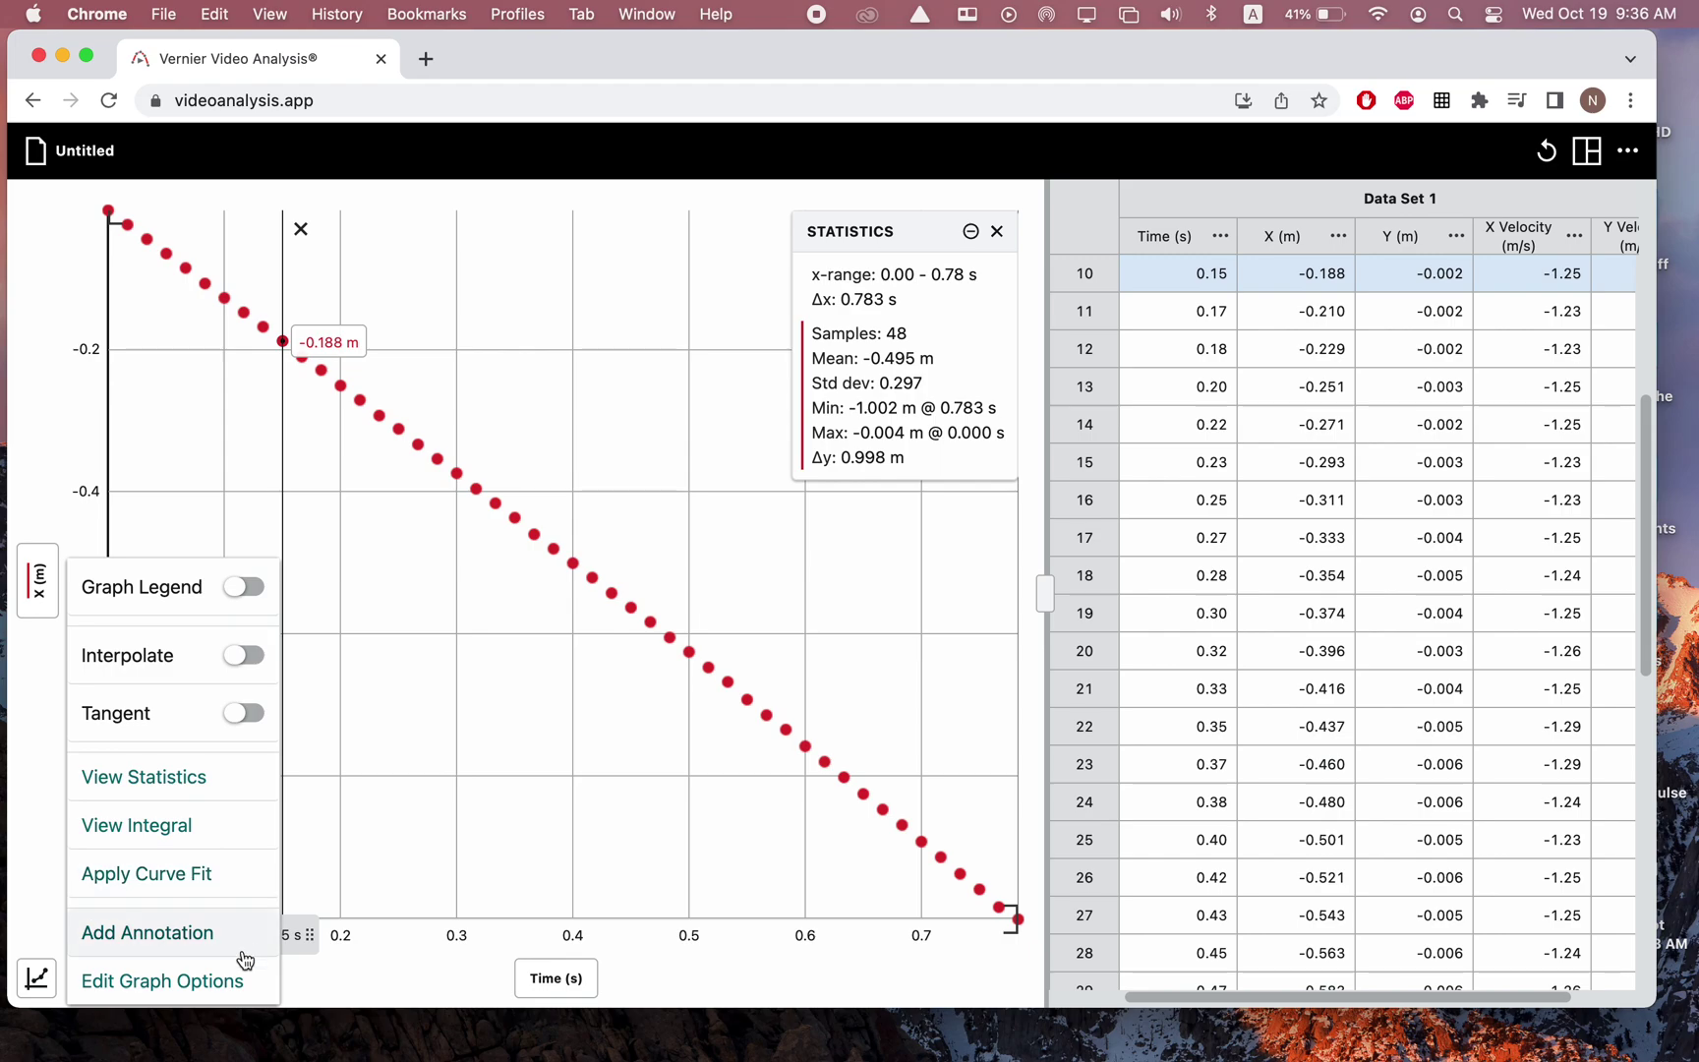
click(231, 874)
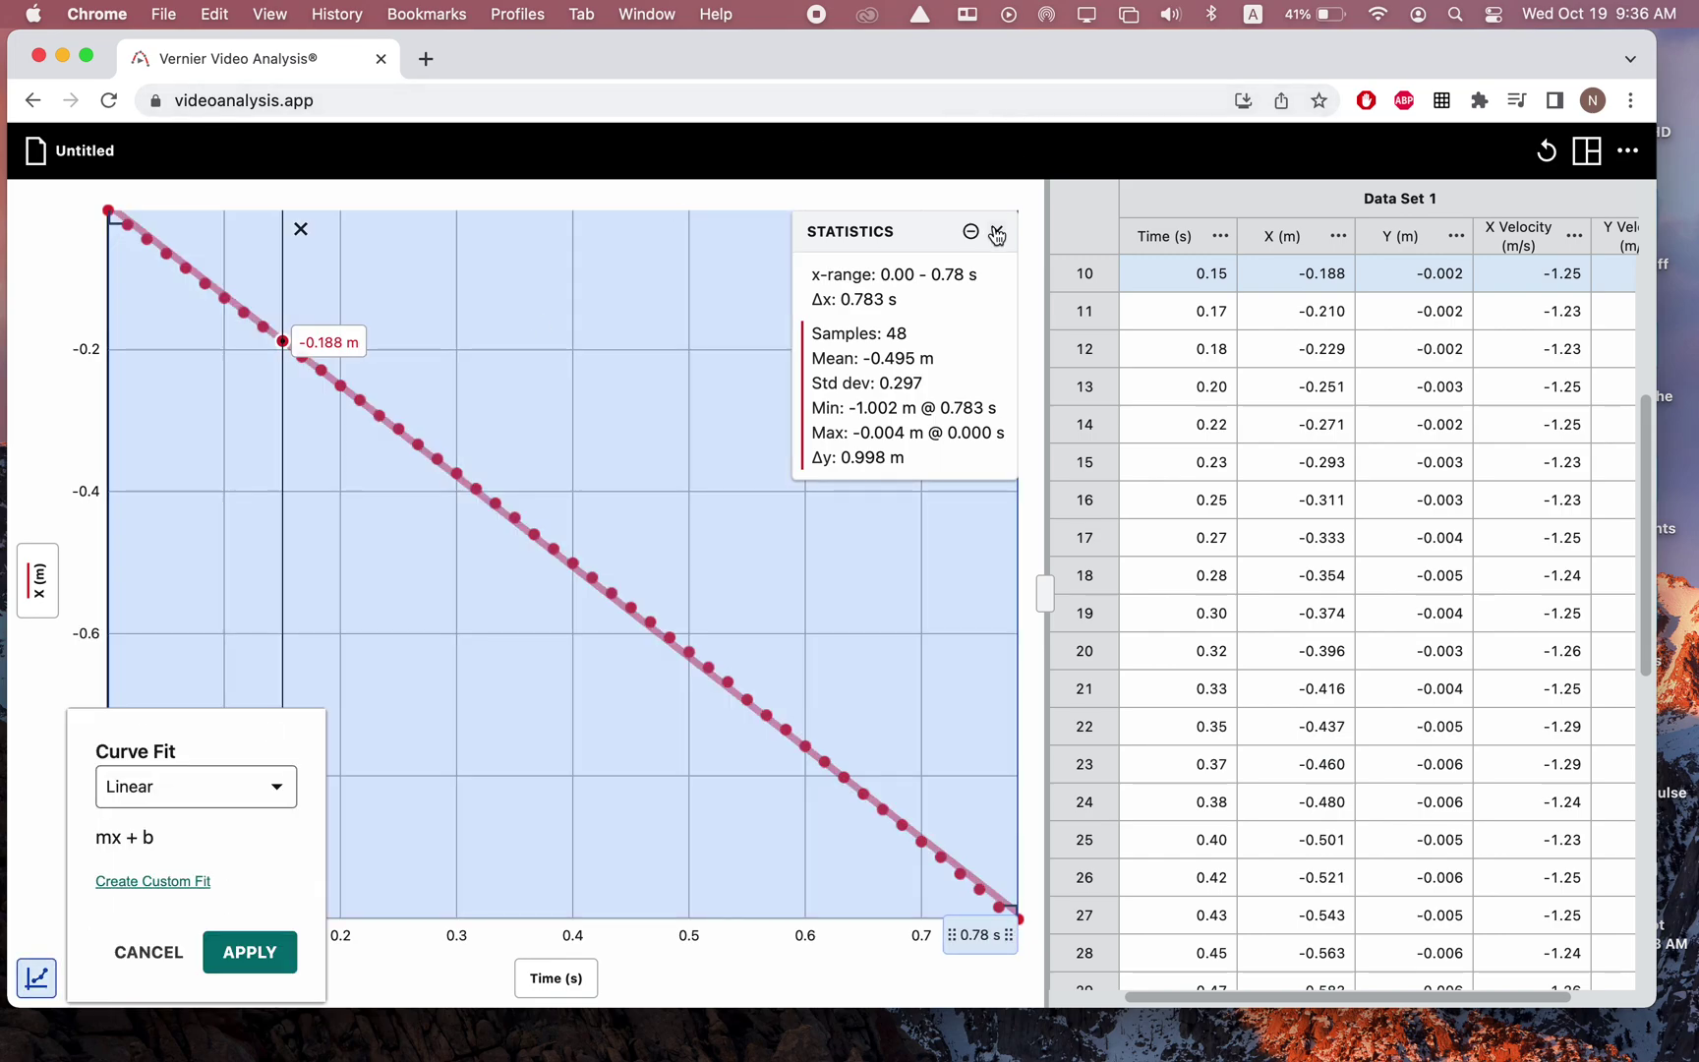
Close the curve fit setup and Statistics, and move the examine line to 0.10 s
click(997, 234)
click(996, 234)
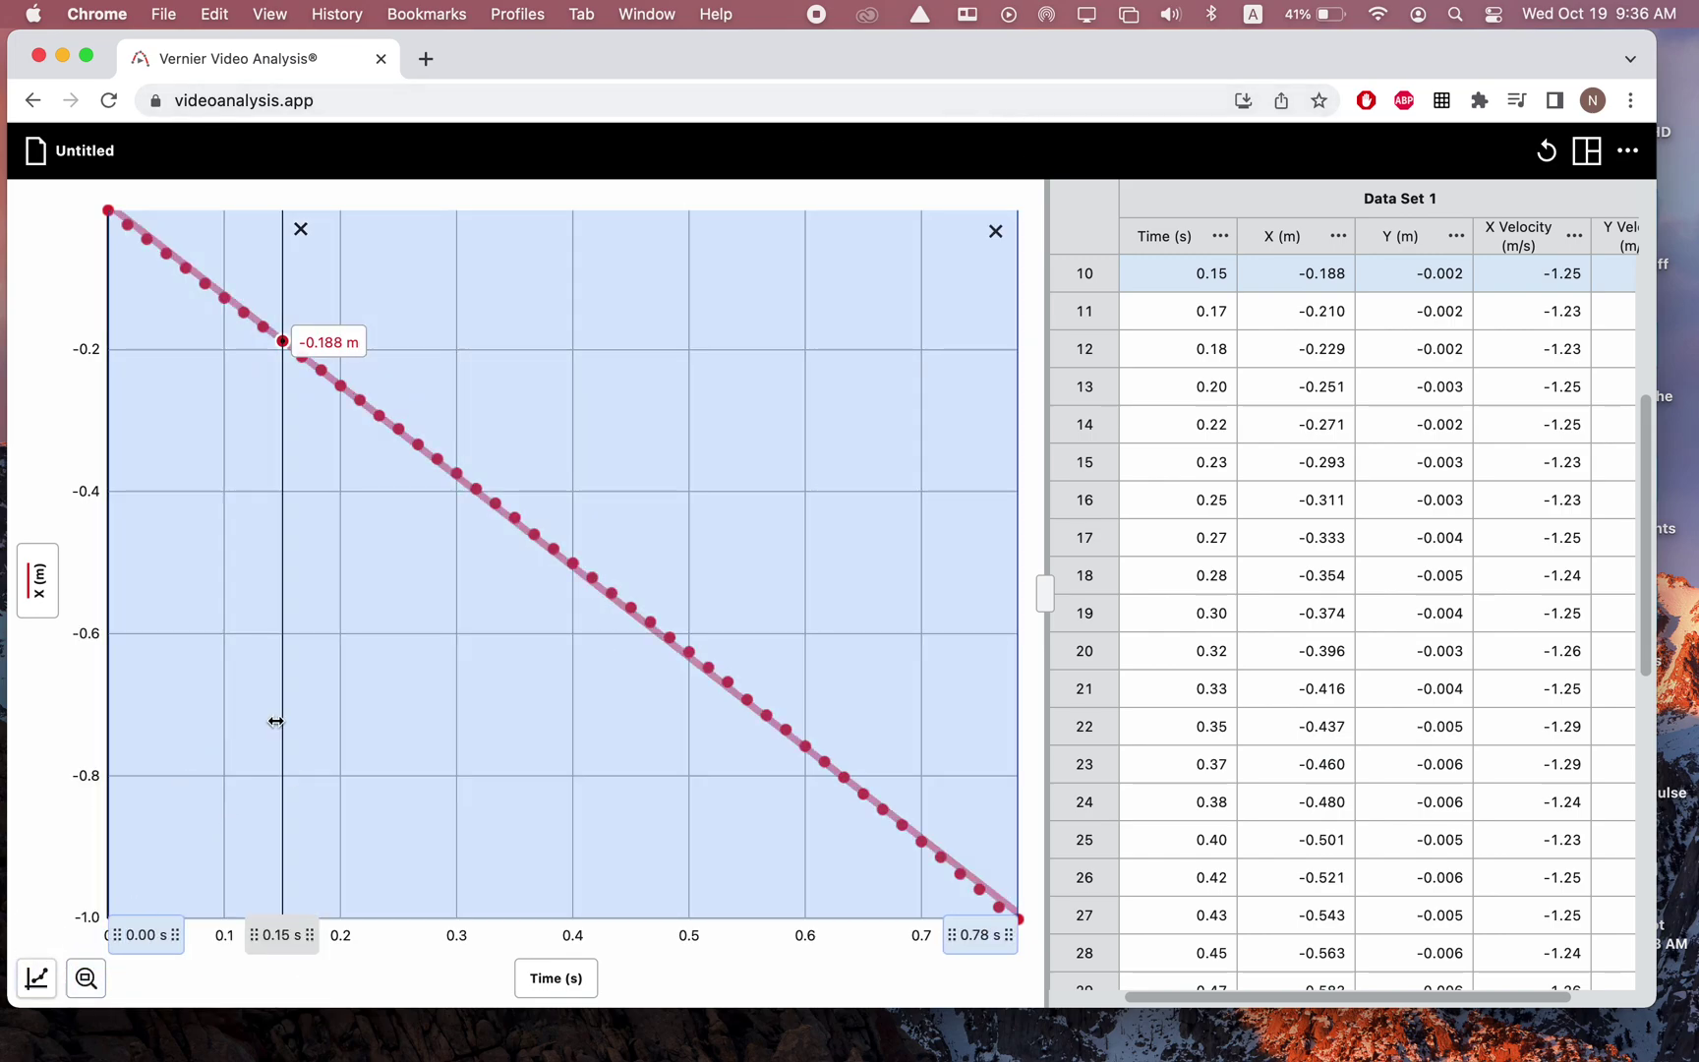
drag(272, 725, 225, 733)
Apply a Linear fit to all data: m = −1.273, b = 0.004021, r = −0.9999
click(37, 978)
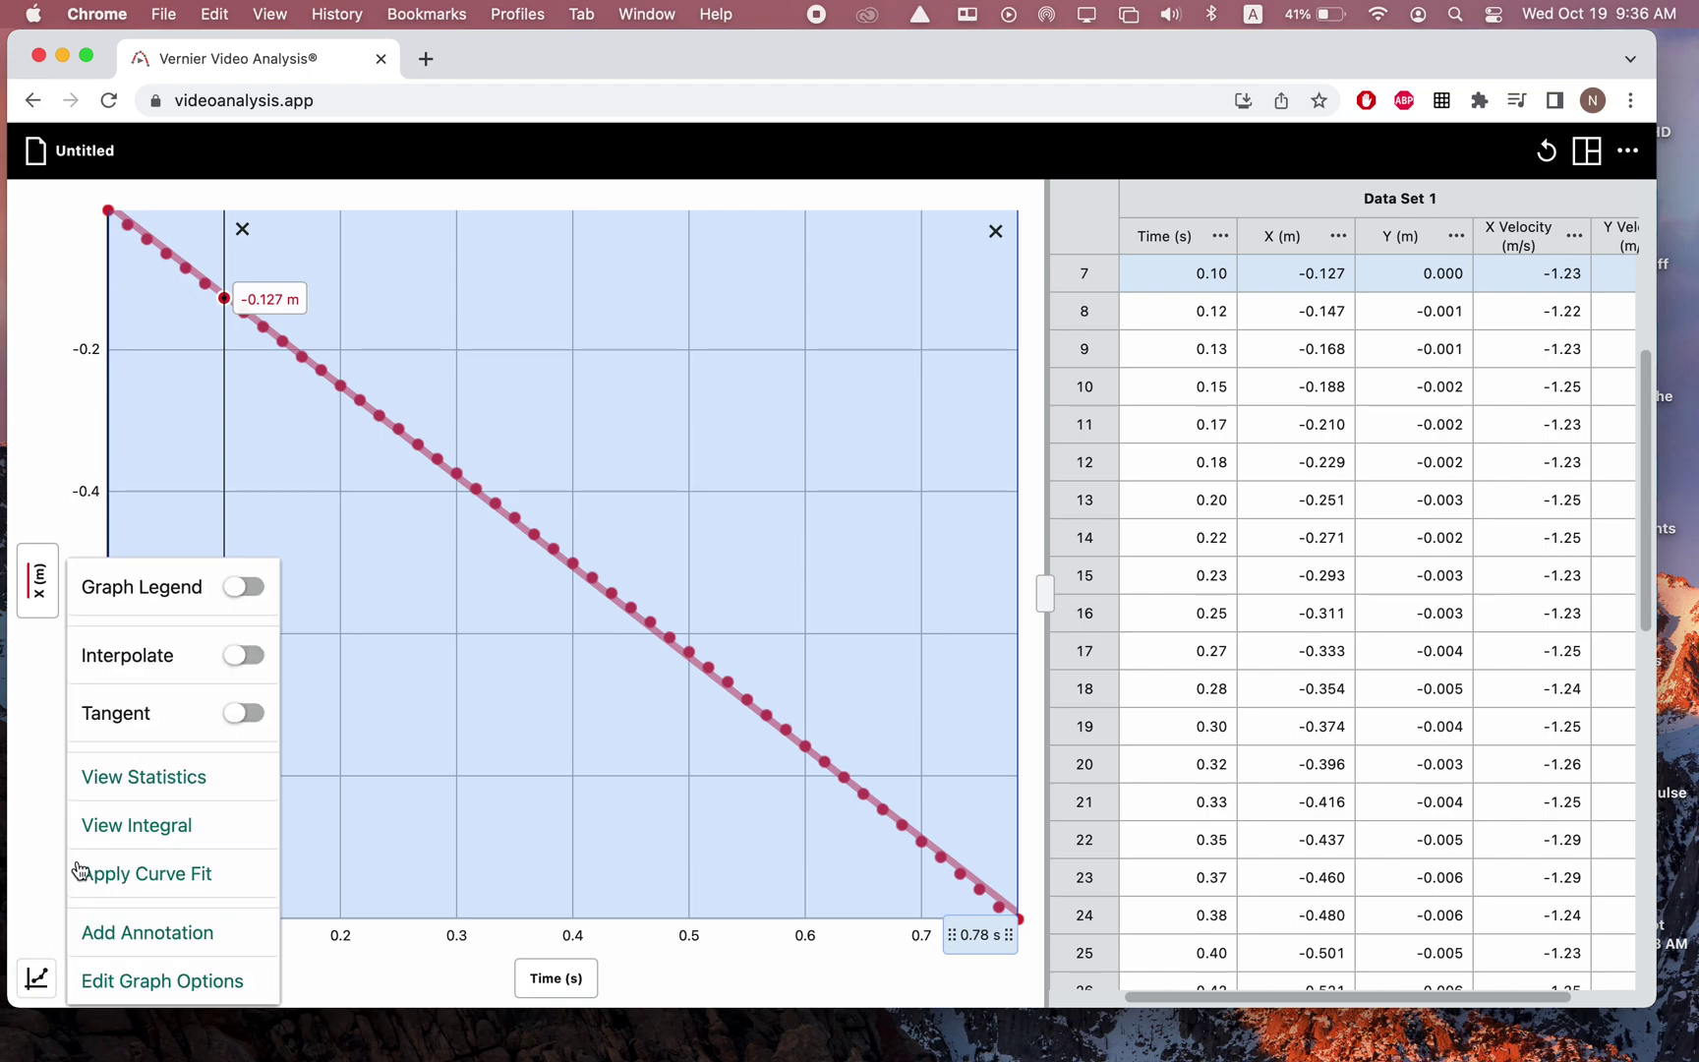
click(187, 869)
click(214, 797)
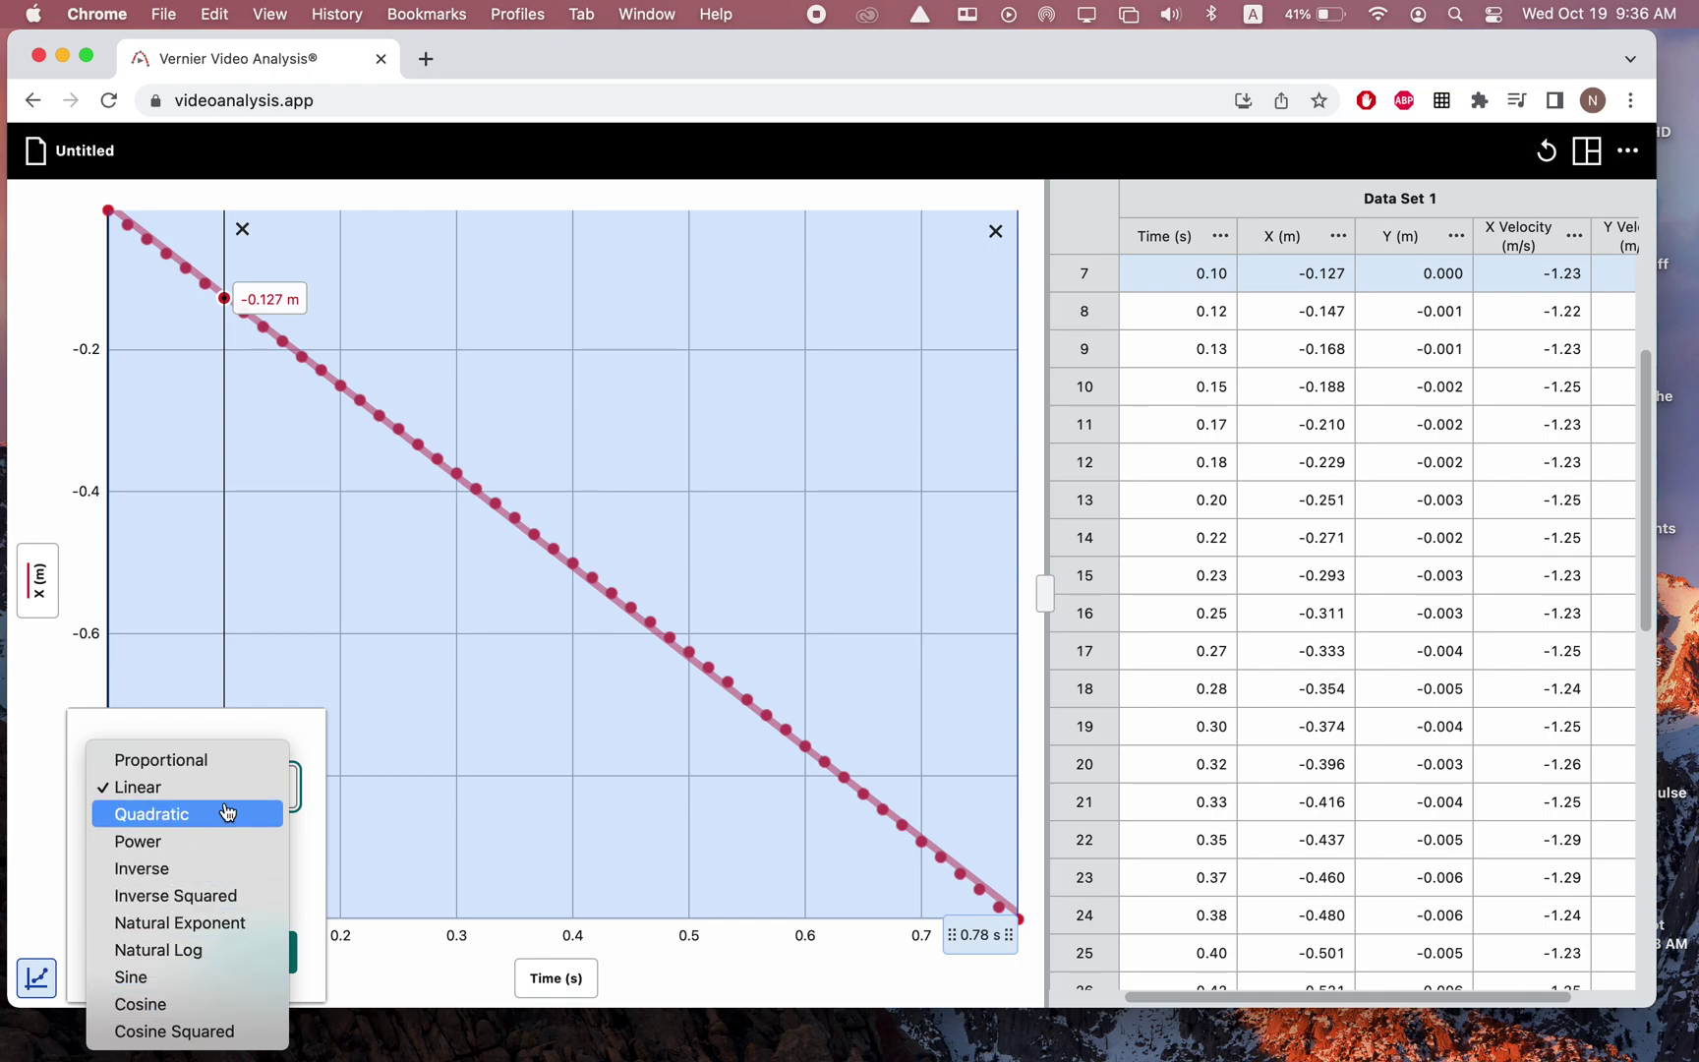
click(229, 796)
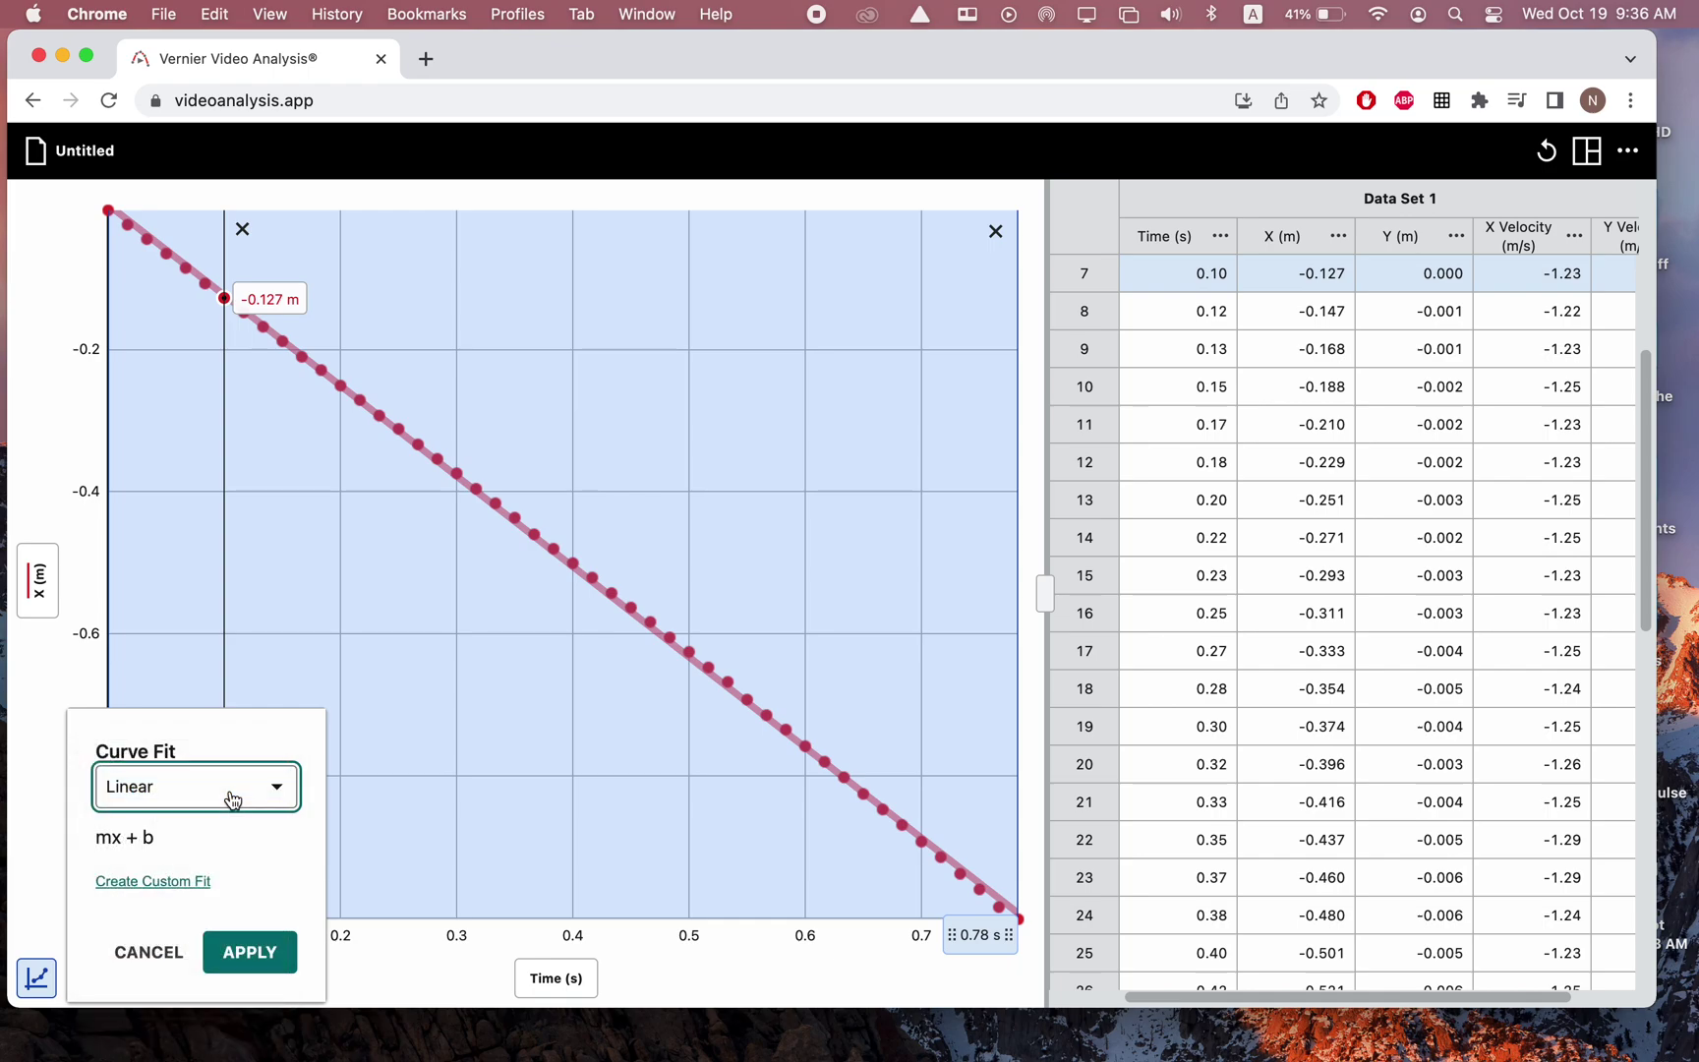
click(251, 951)
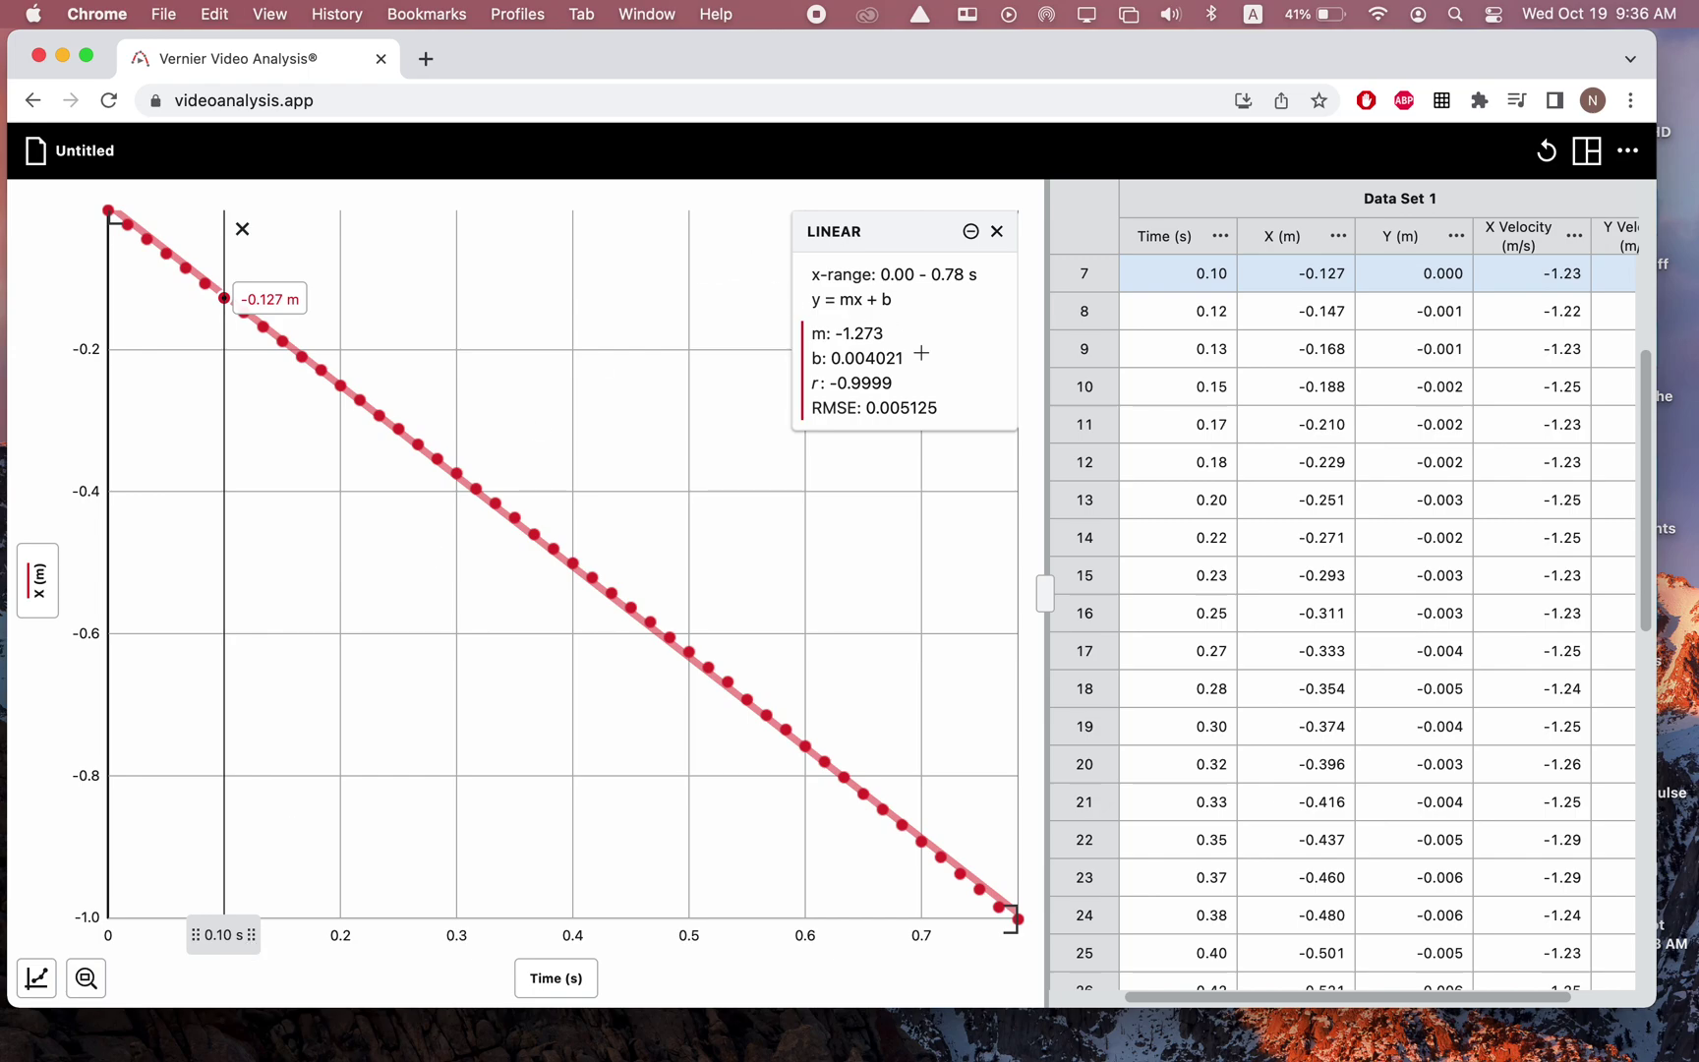
drag(930, 358, 851, 421)
click(967, 333)
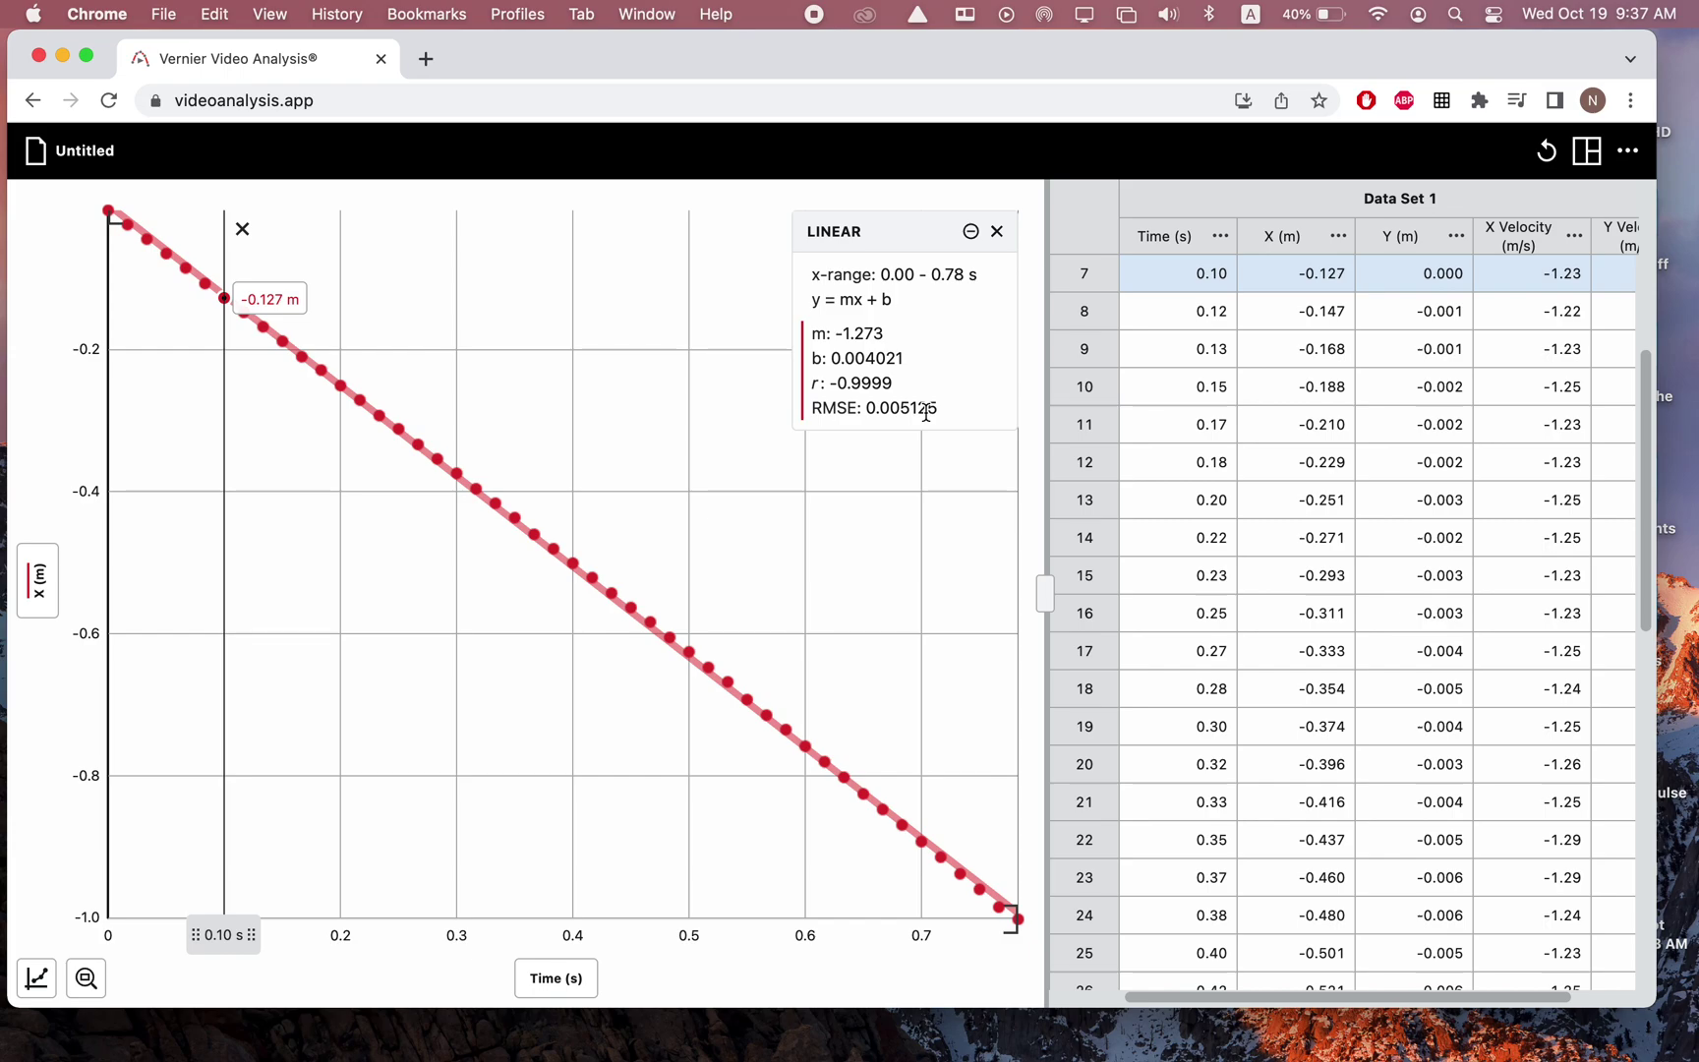
Fit a line to only 0.20–0.55 s (slope −1.256), then clear all fits from the graph
click(997, 233)
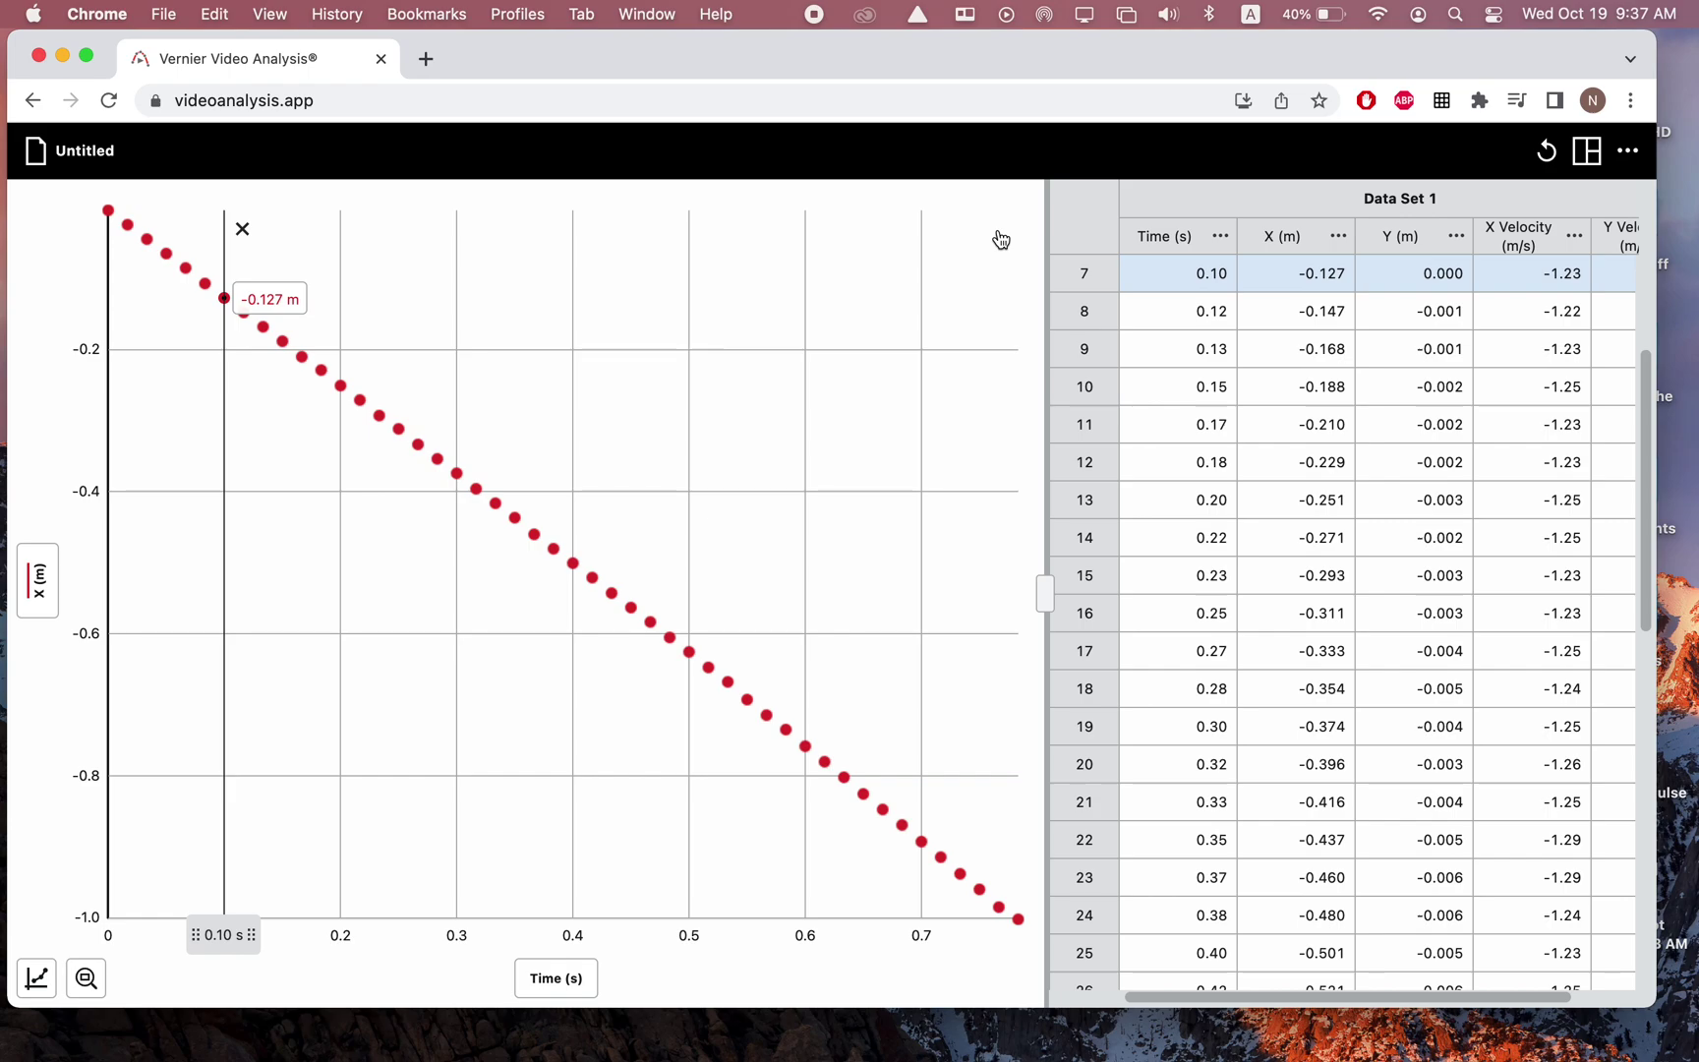
mouse_move(341, 368)
mouse_down()
mouse_move(611, 480)
mouse_move(747, 509)
mouse_up()
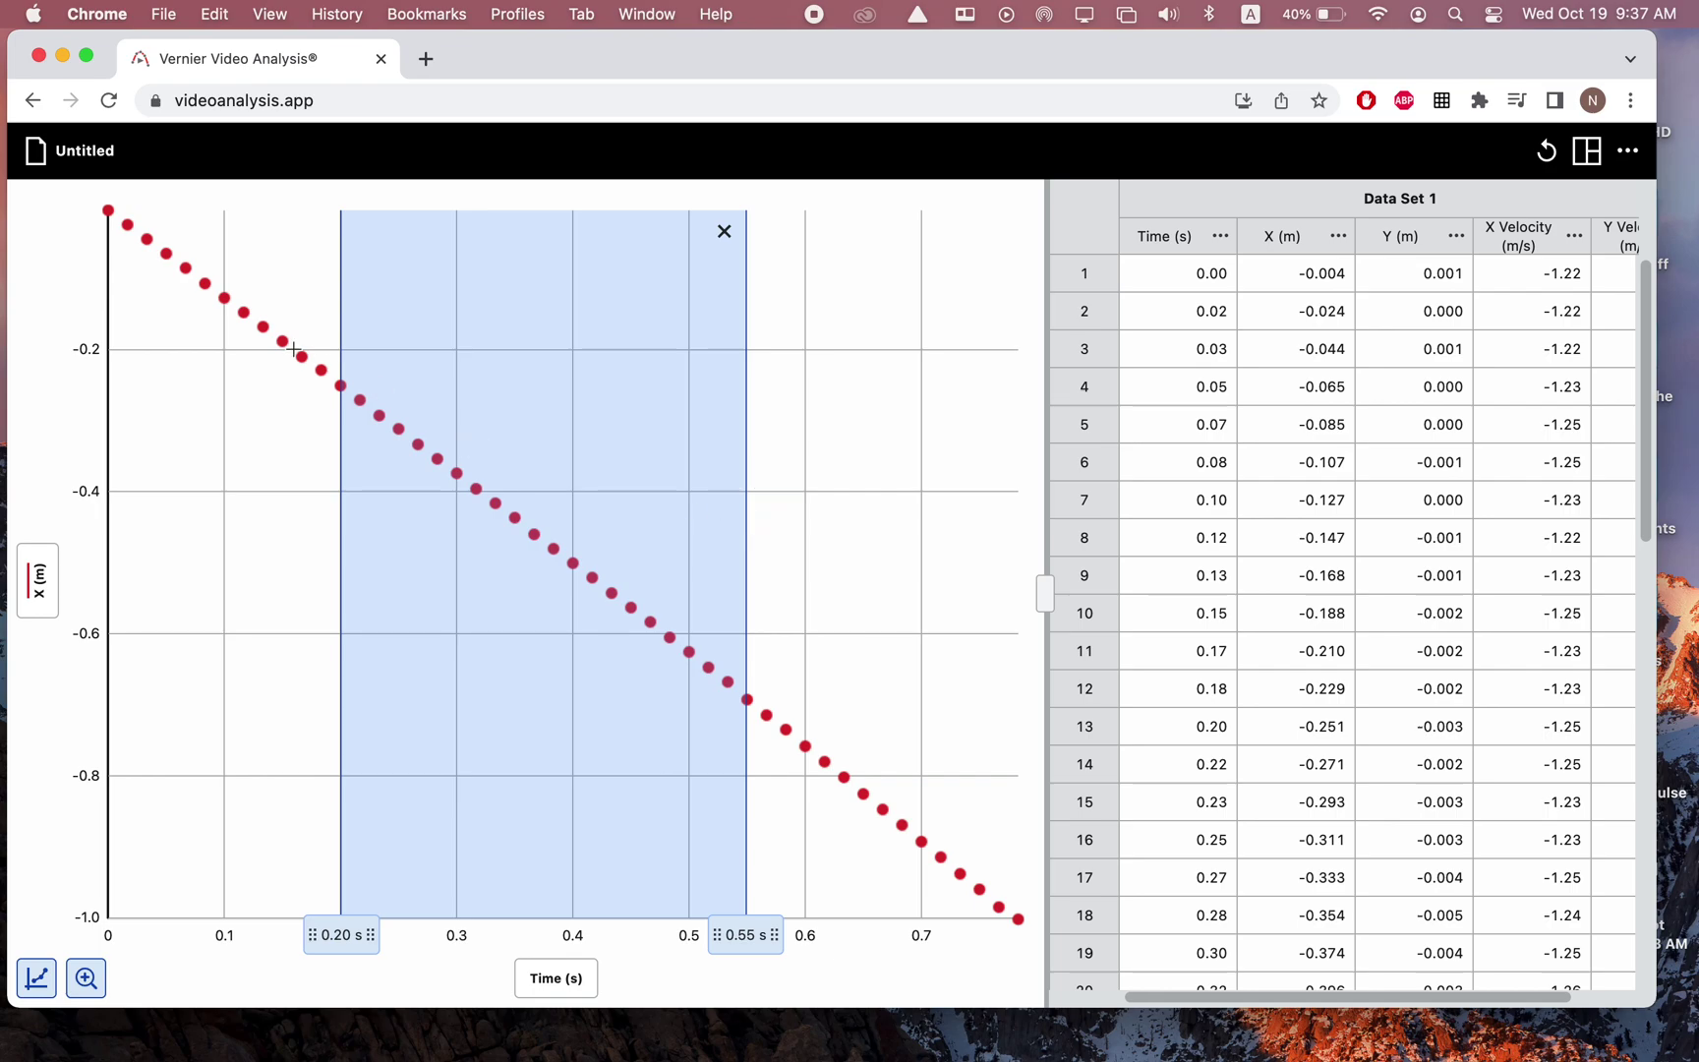
click(36, 978)
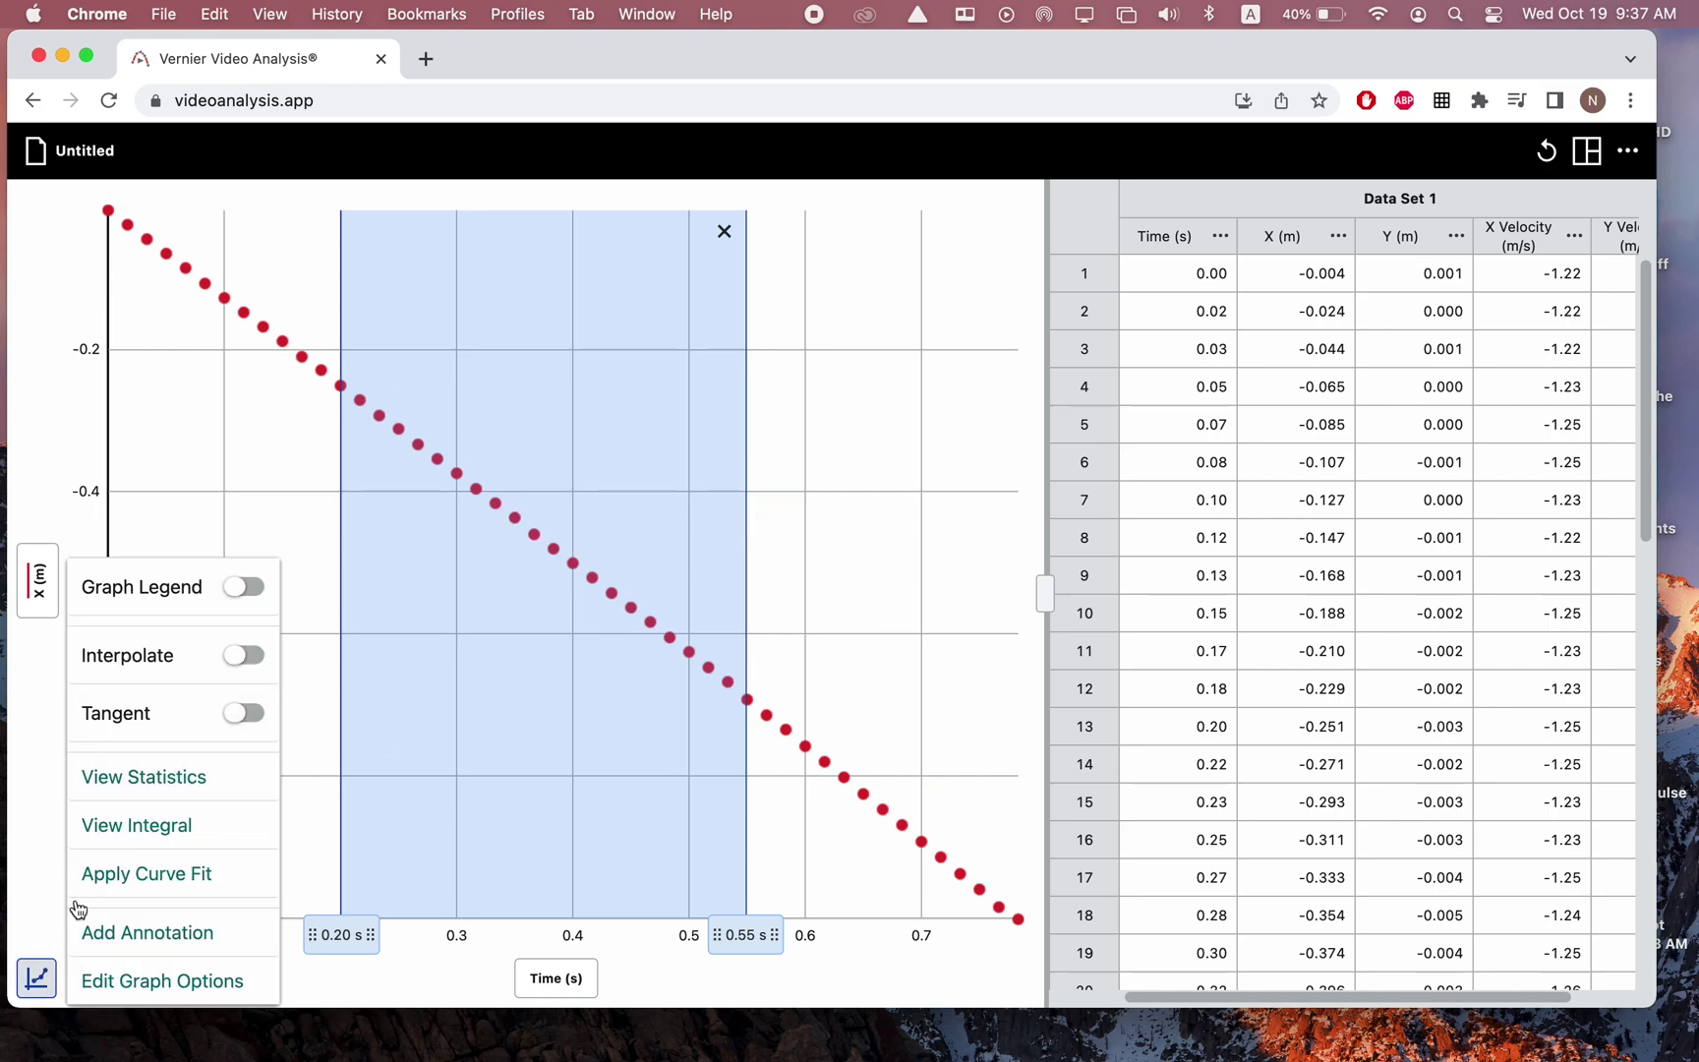
click(148, 873)
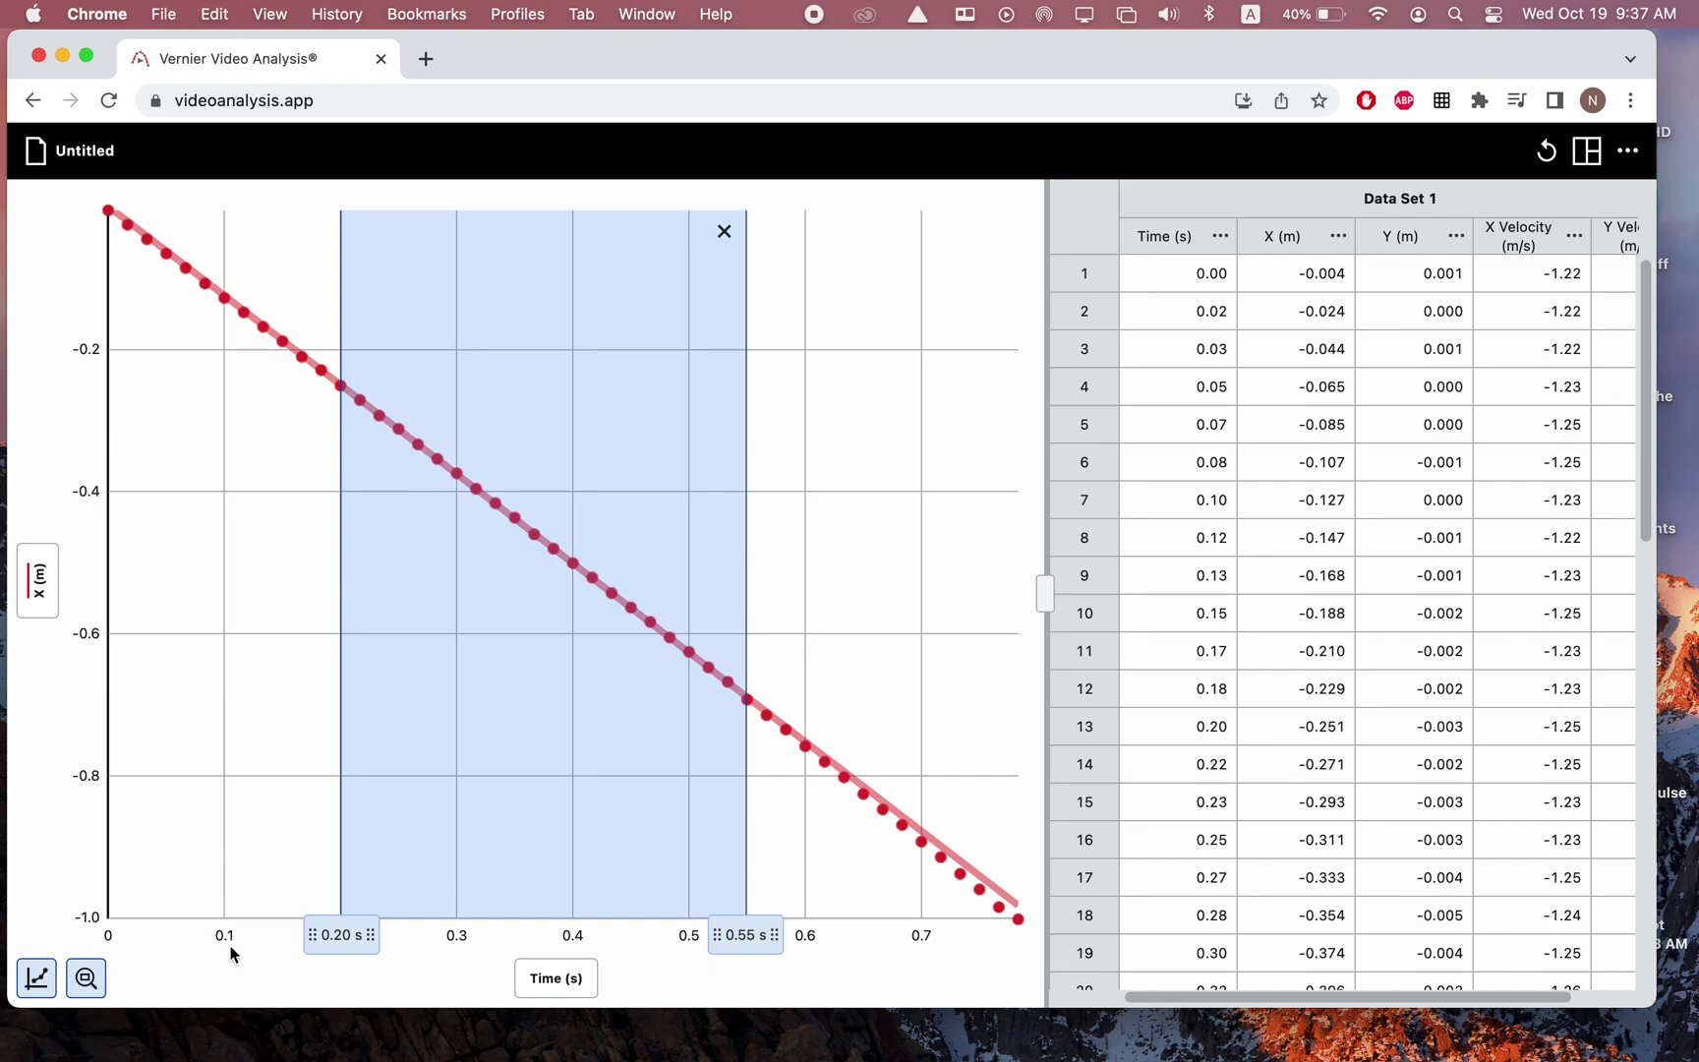
click(236, 952)
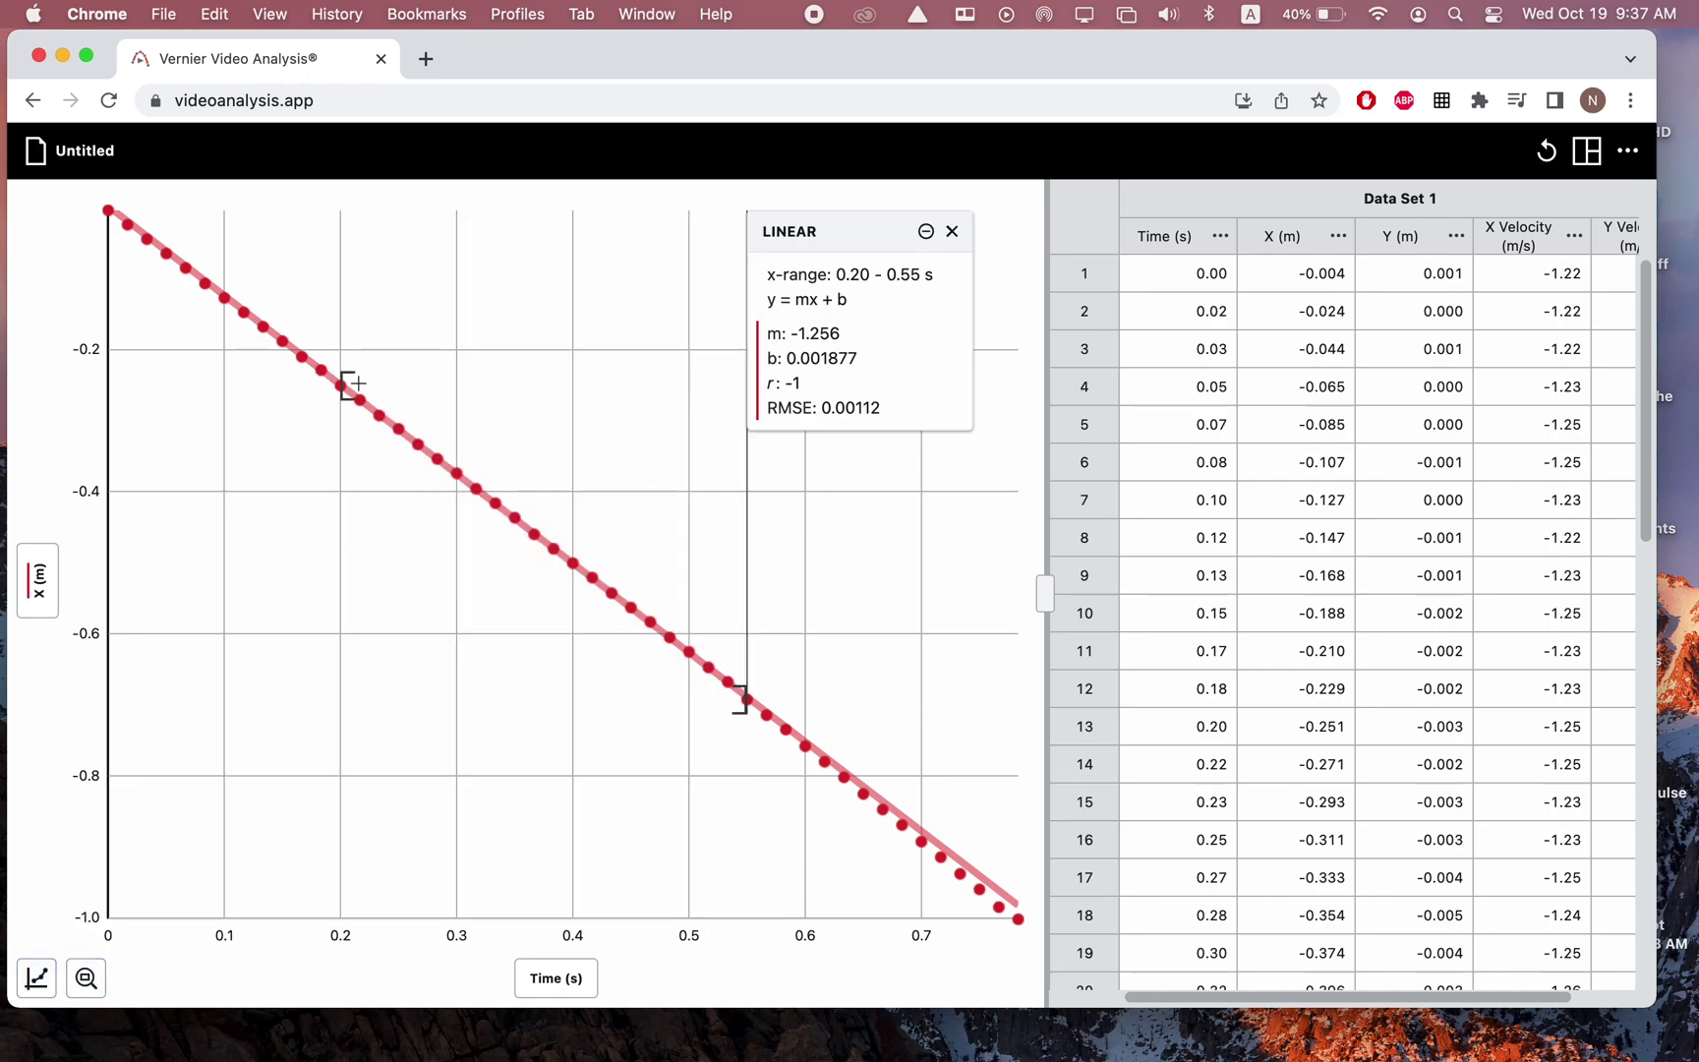
click(951, 234)
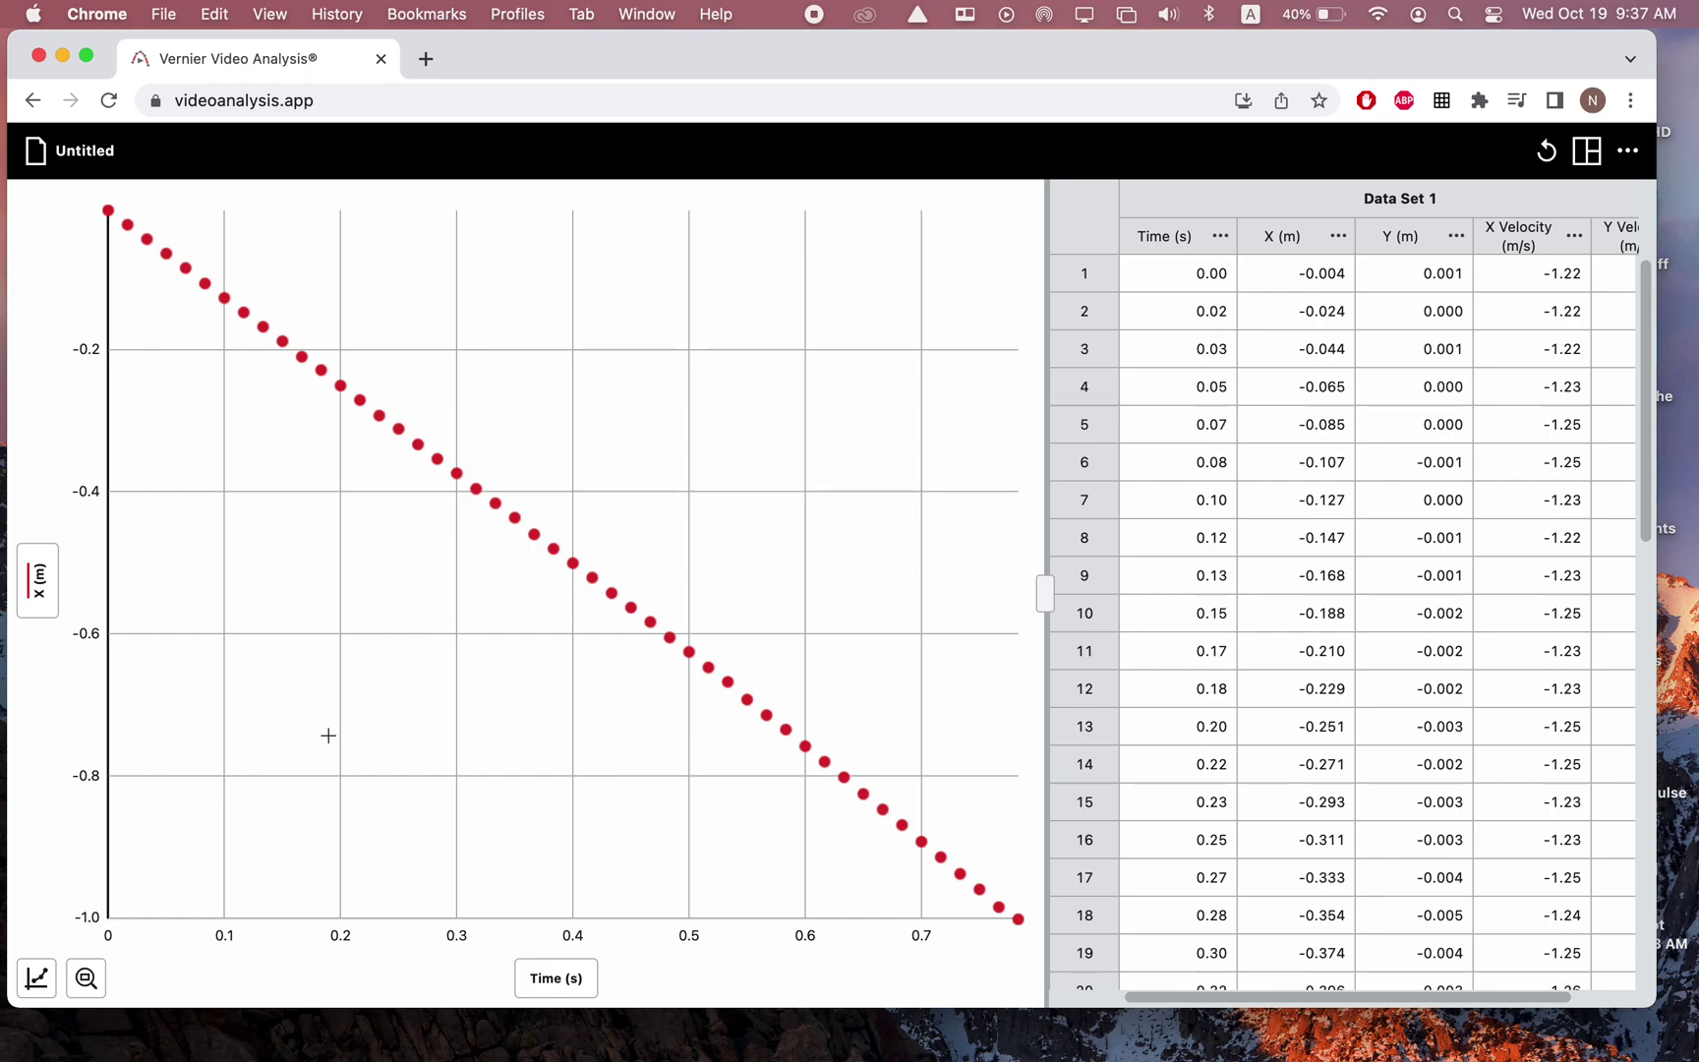
click(86, 157)
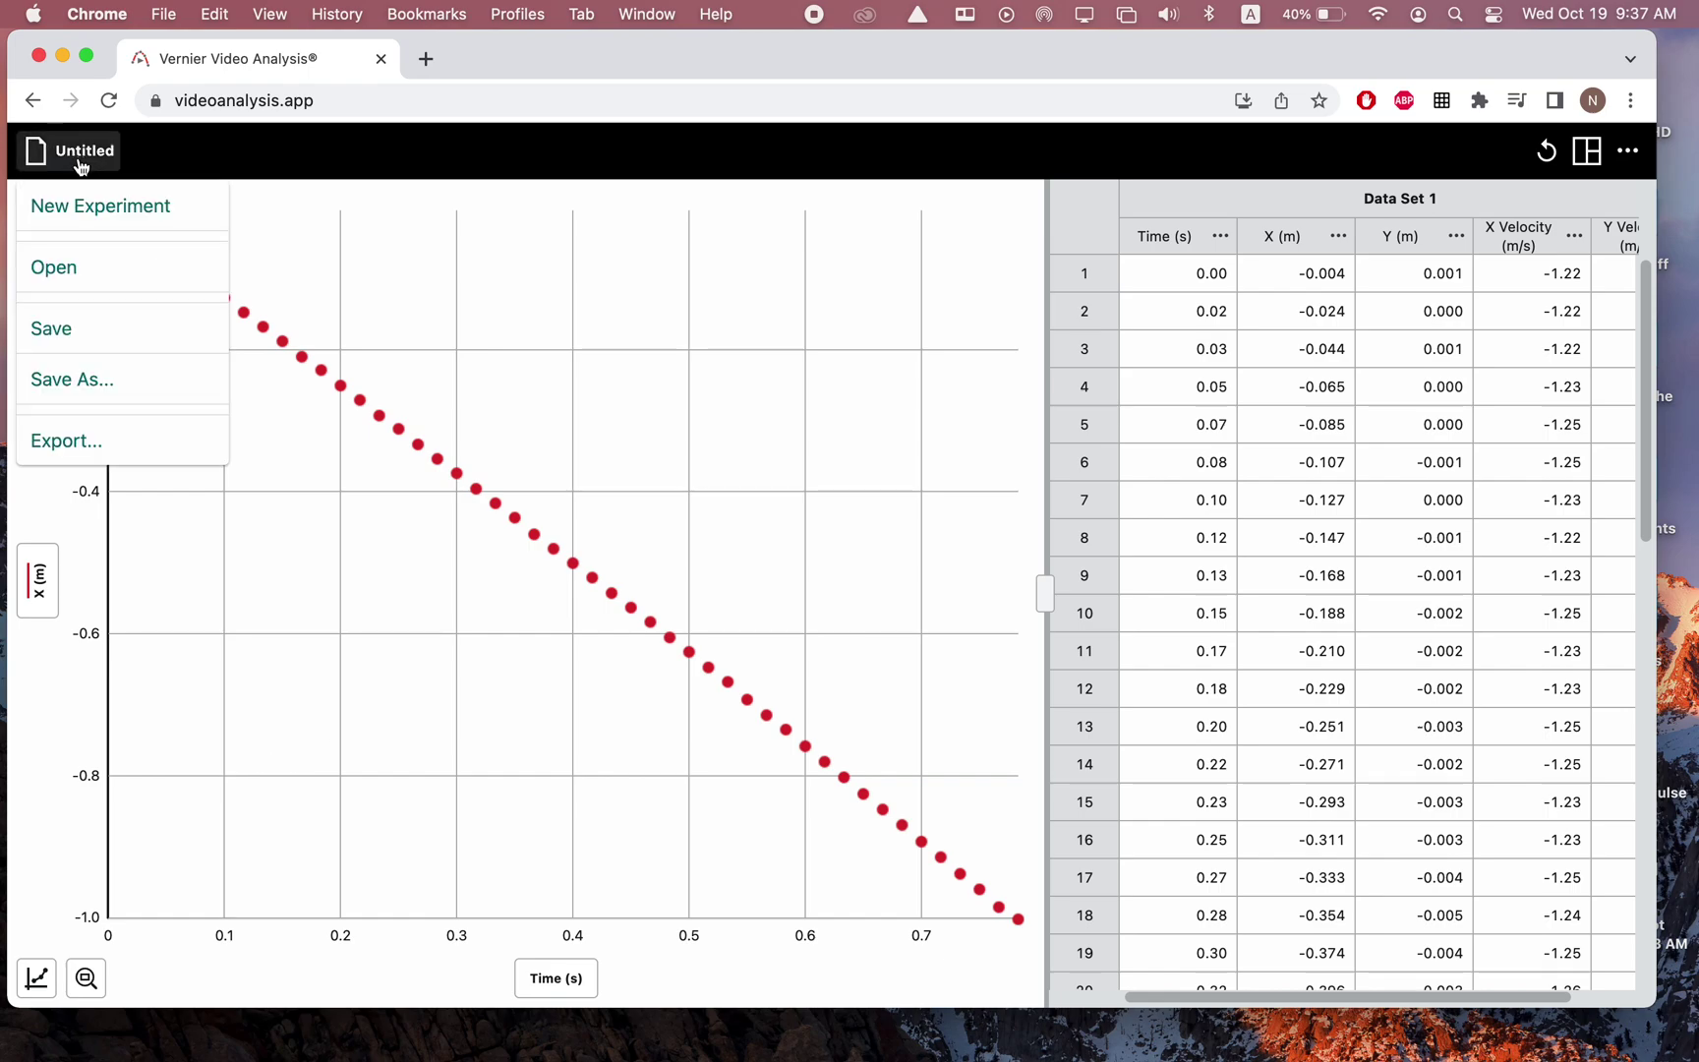
click(86, 393)
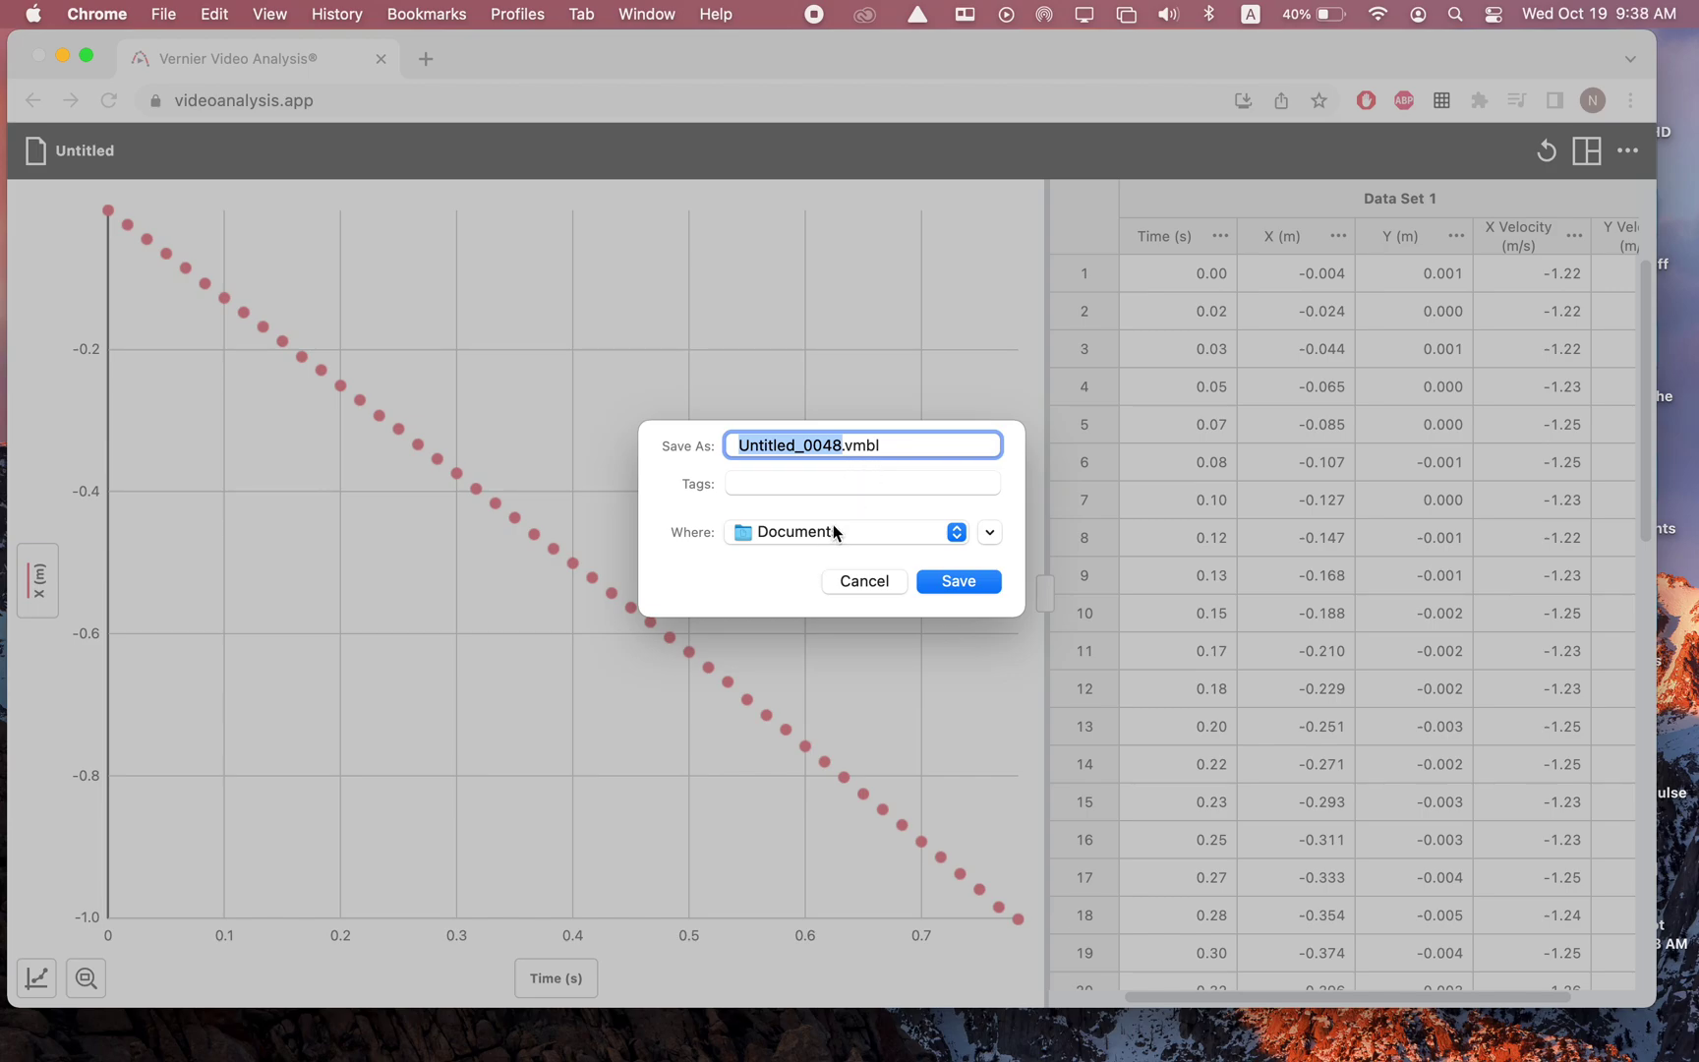
click(851, 581)
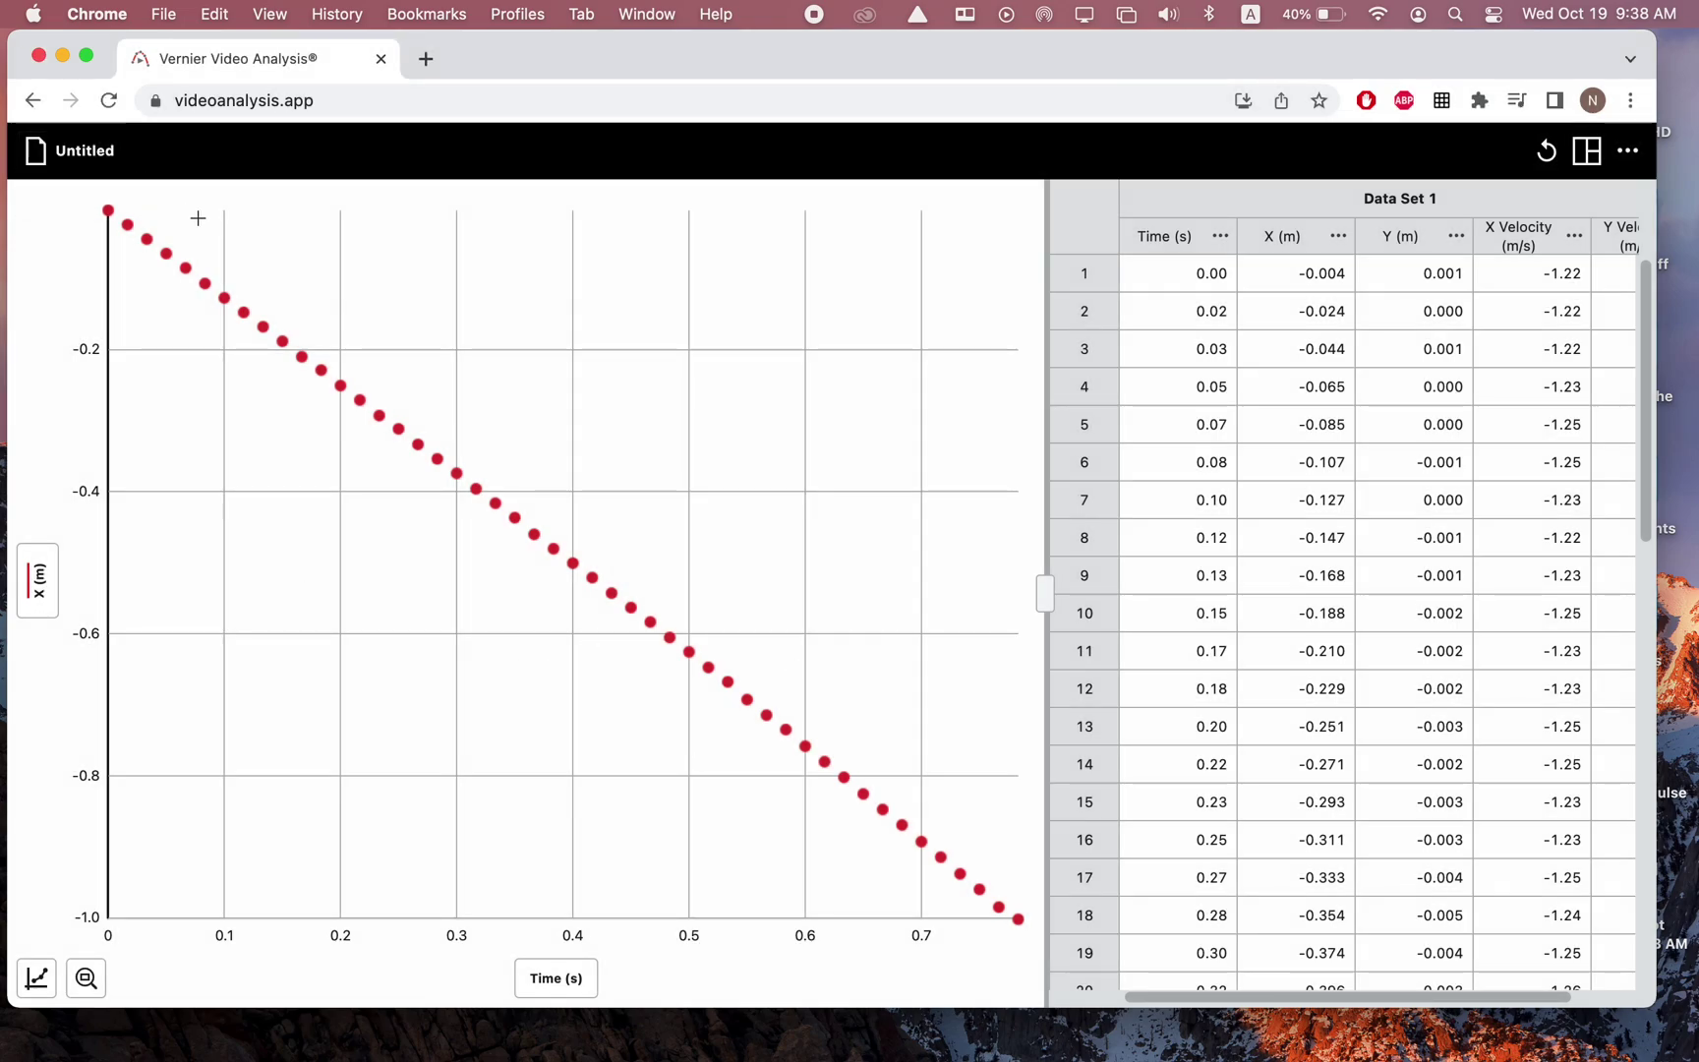
click(69, 165)
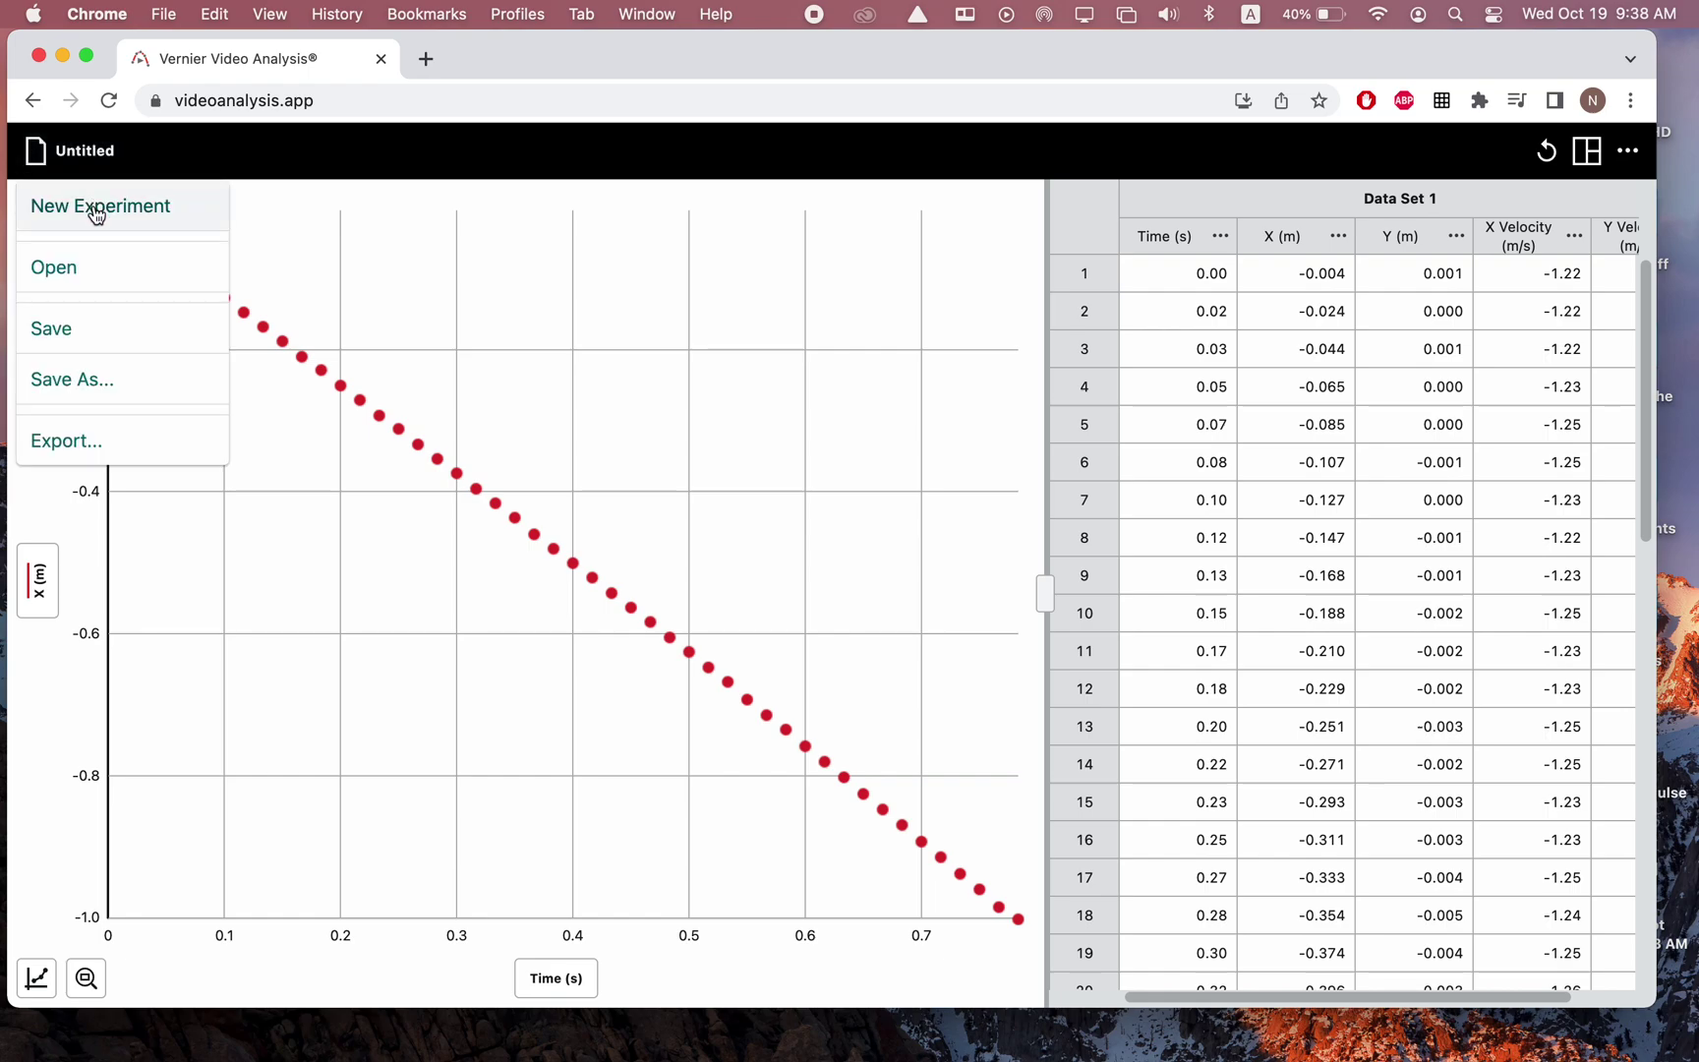
click(668, 278)
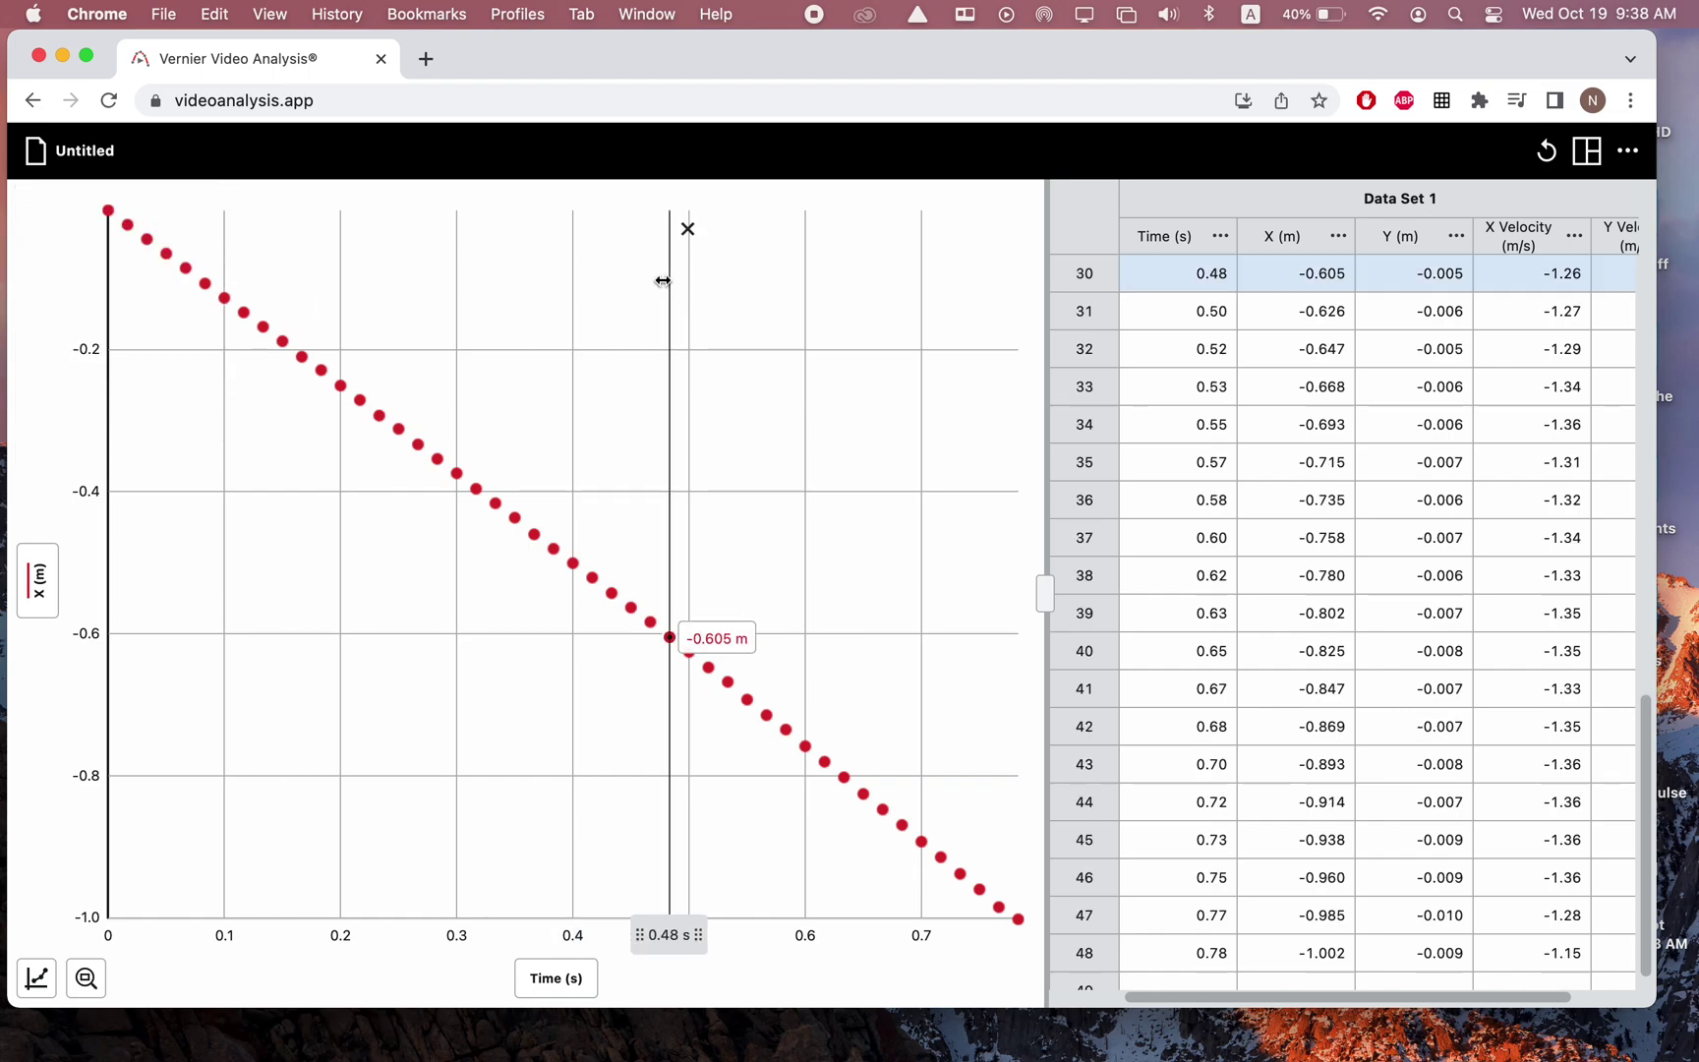